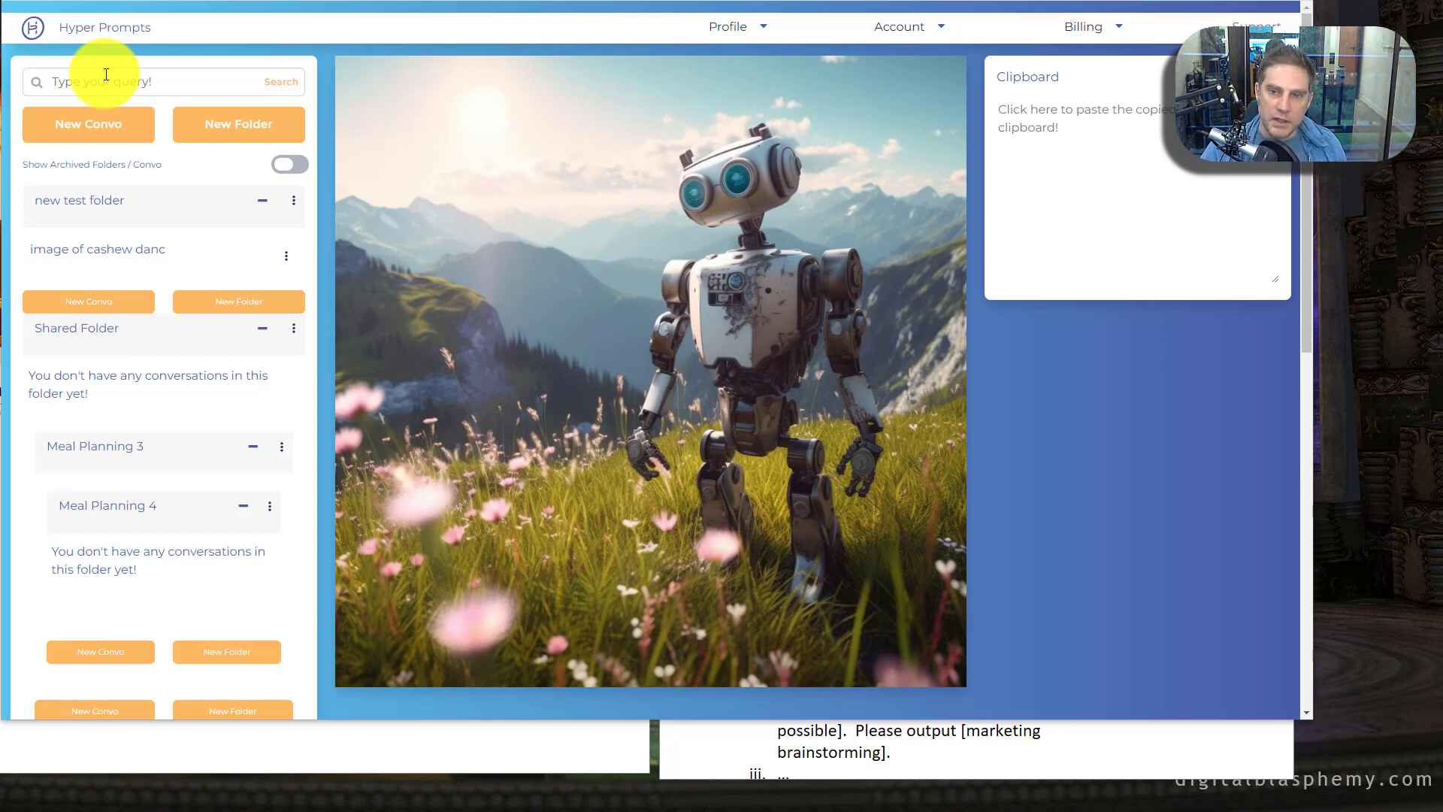
# Leave the Hyper Prompts folder search for the new, empty GPT-3.5 ChatGPT chat.
pyautogui.click(106, 75)
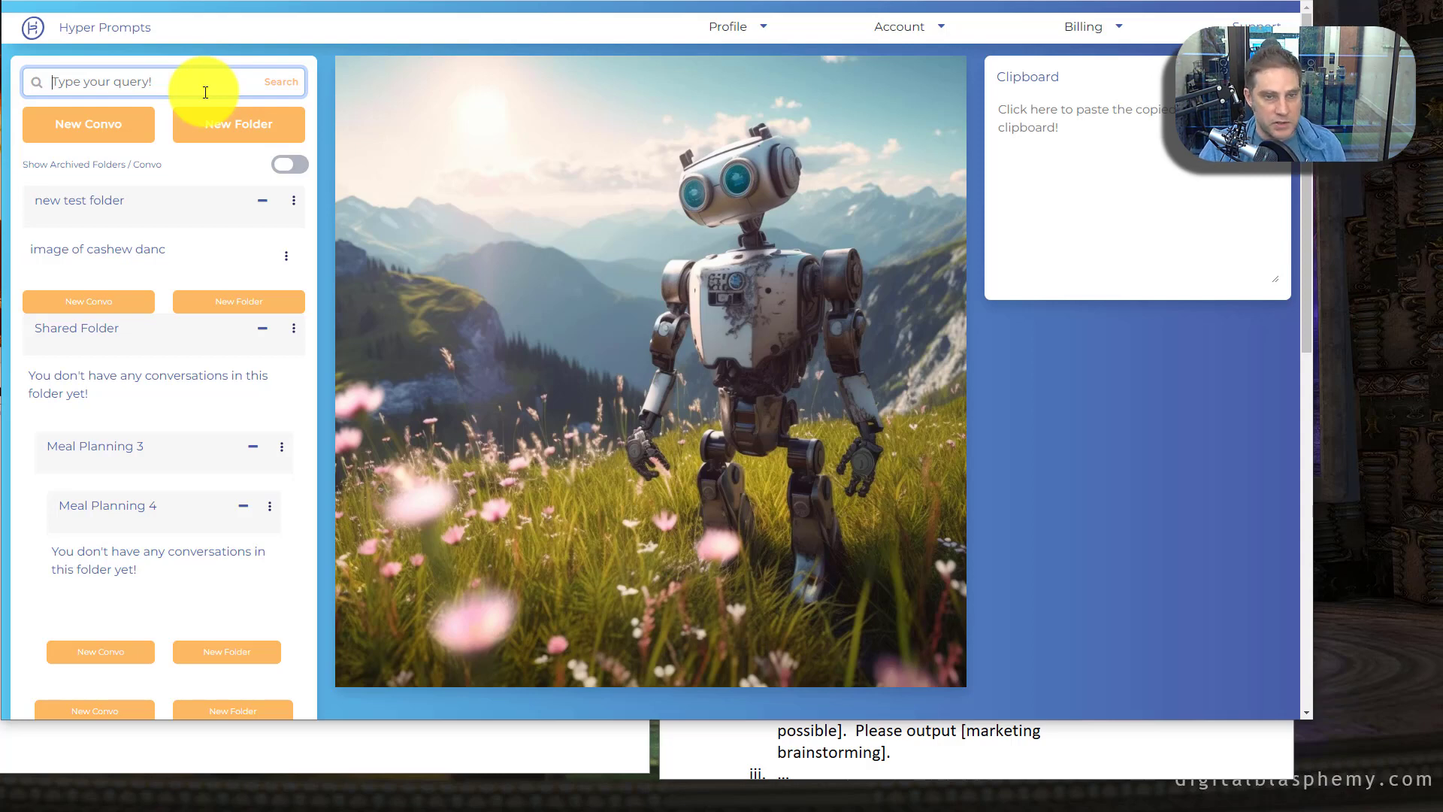
pyautogui.hotkey('ctrl', 'Tab')
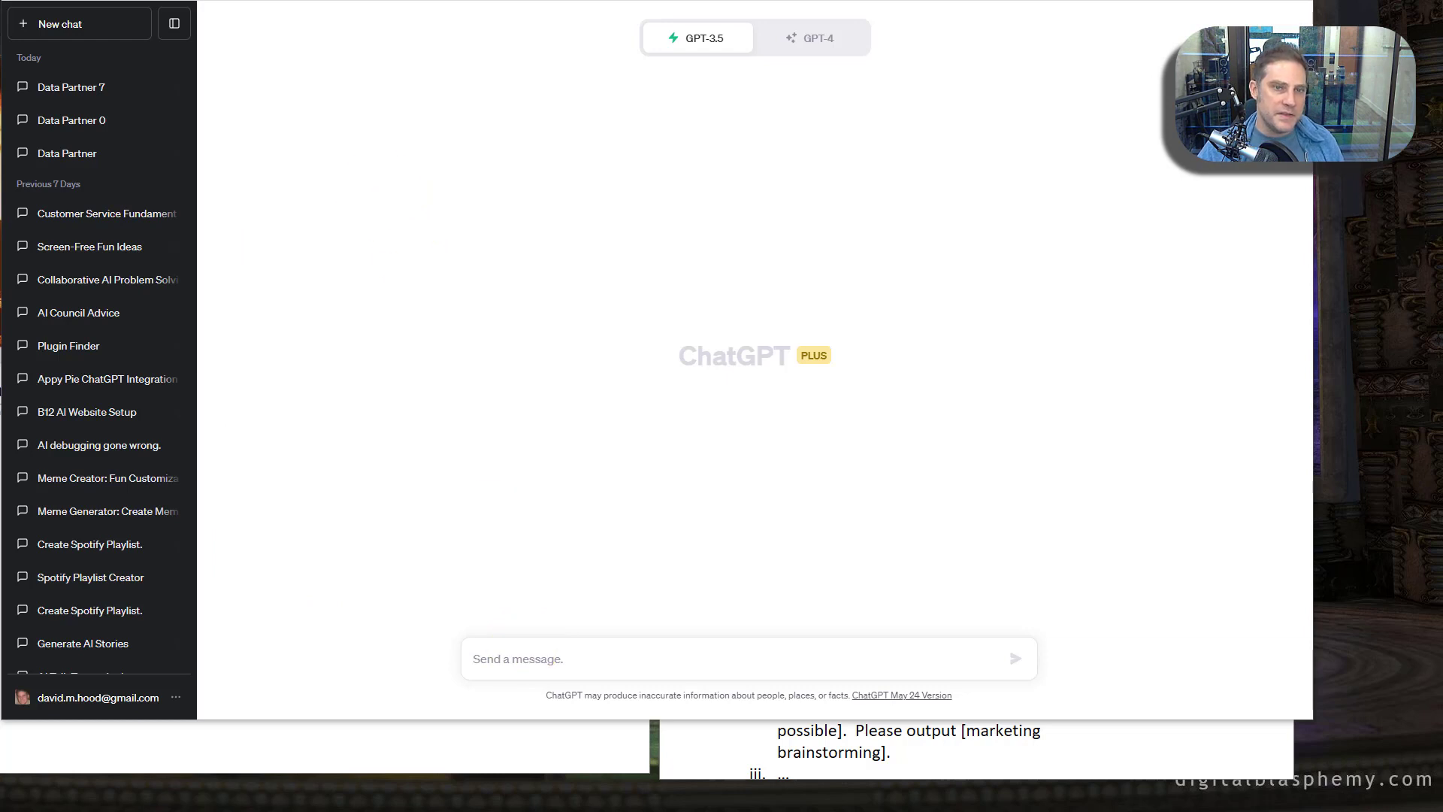
# Back in Hyper Prompts, collapse the new test folder and Shared Folder.
pyautogui.hotkey('alt', 'Tab')
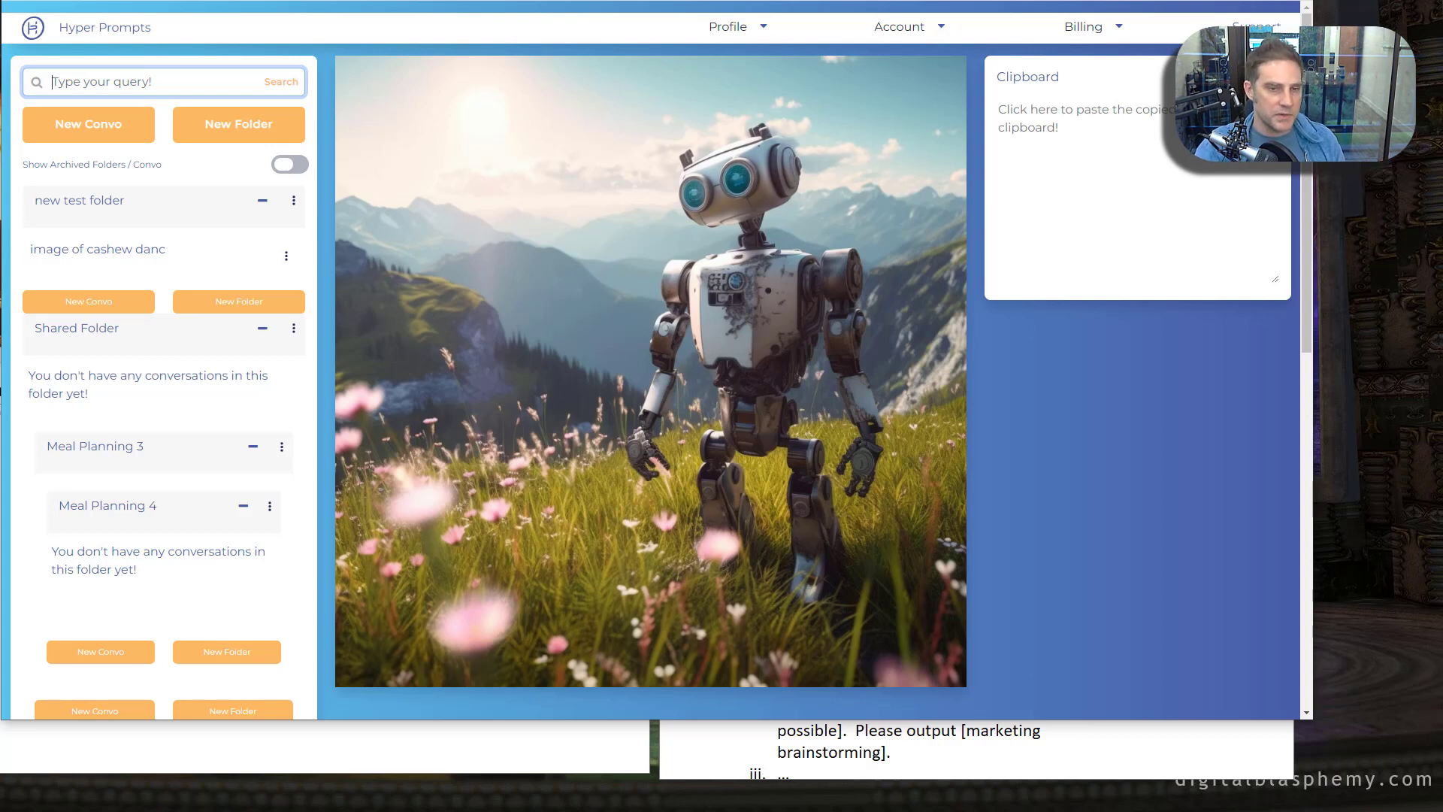
pyautogui.click(263, 205)
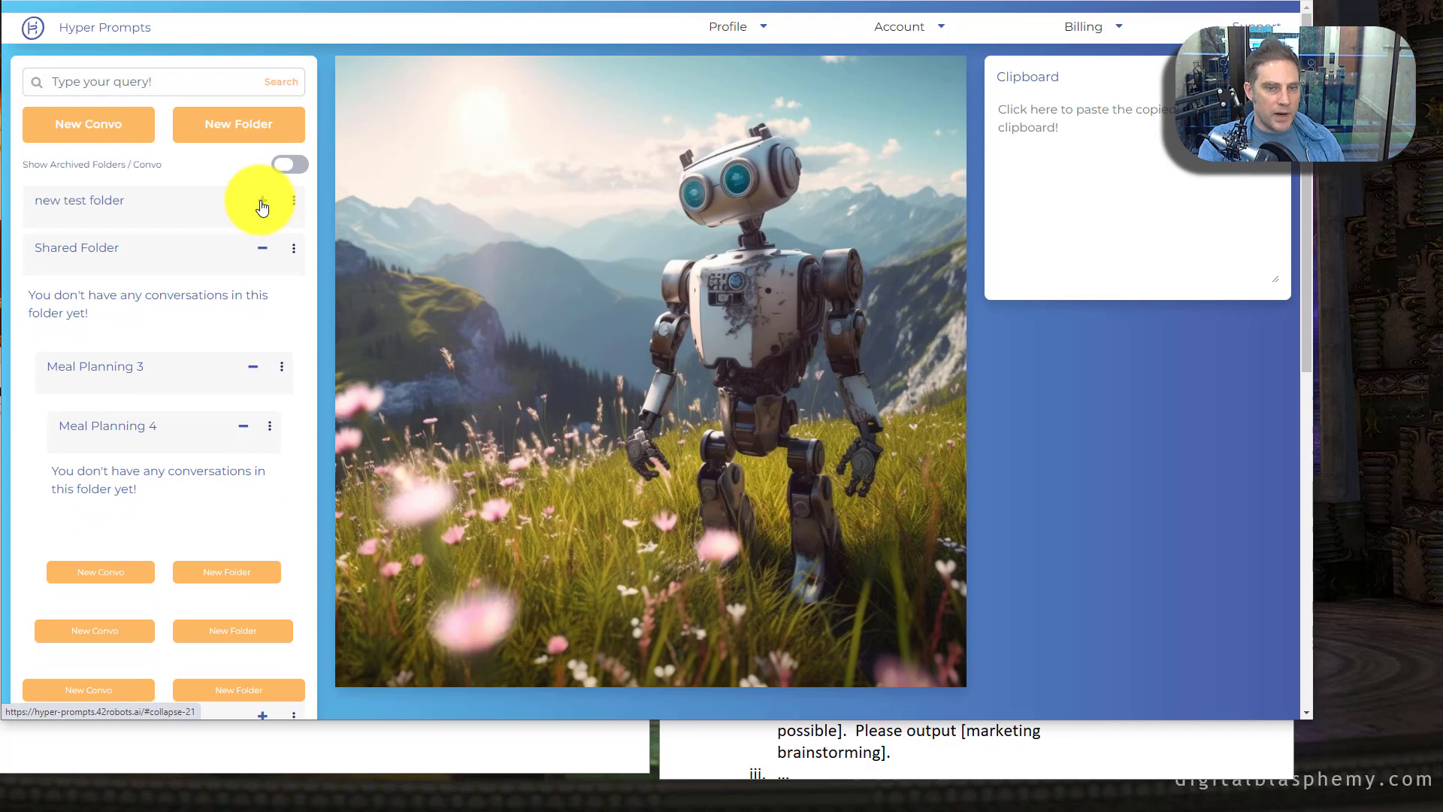
pyautogui.click(265, 247)
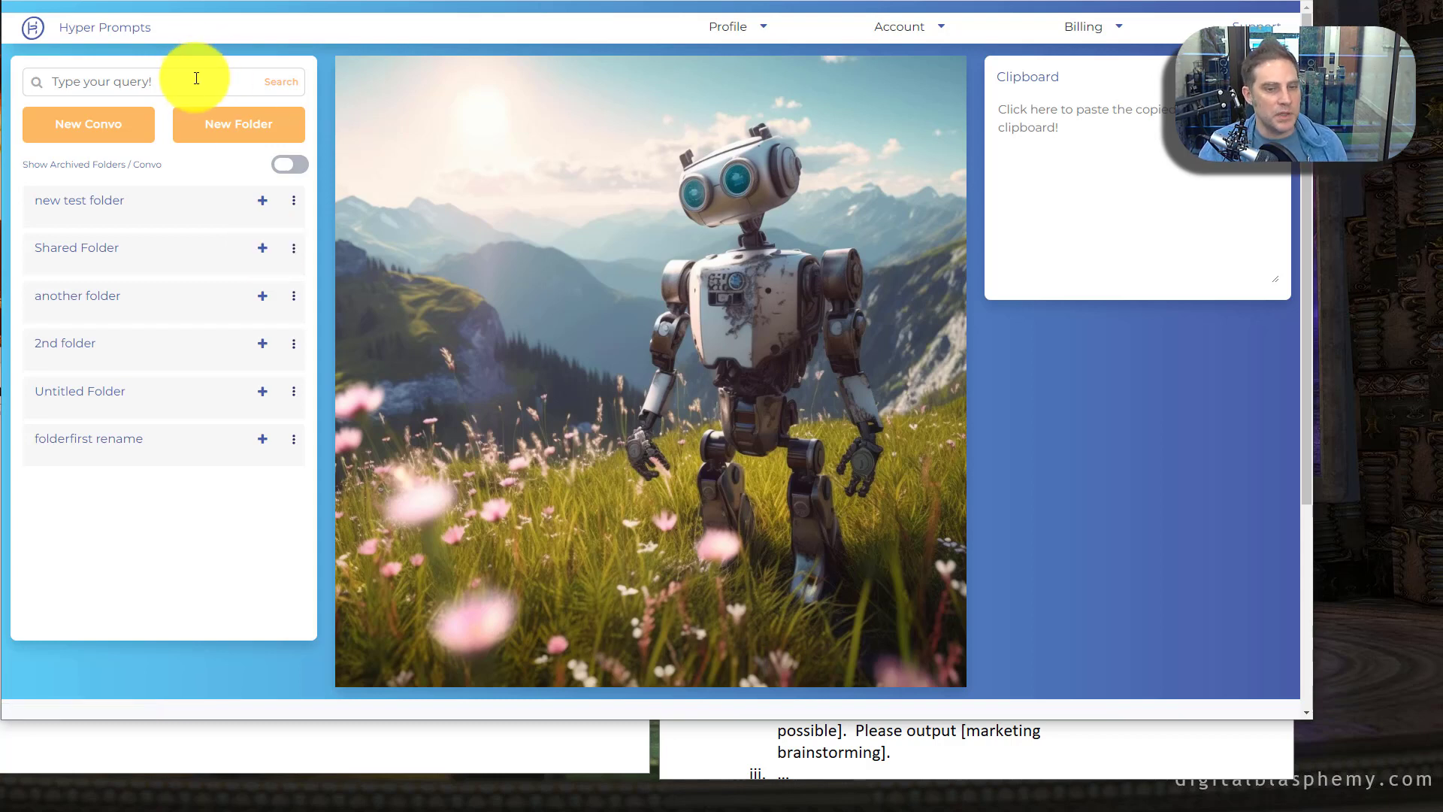
# Explore Shared Folder's Meal Planning 3 and 4 subfolders, then collapse Shared Folder again.
pyautogui.click(262, 251)
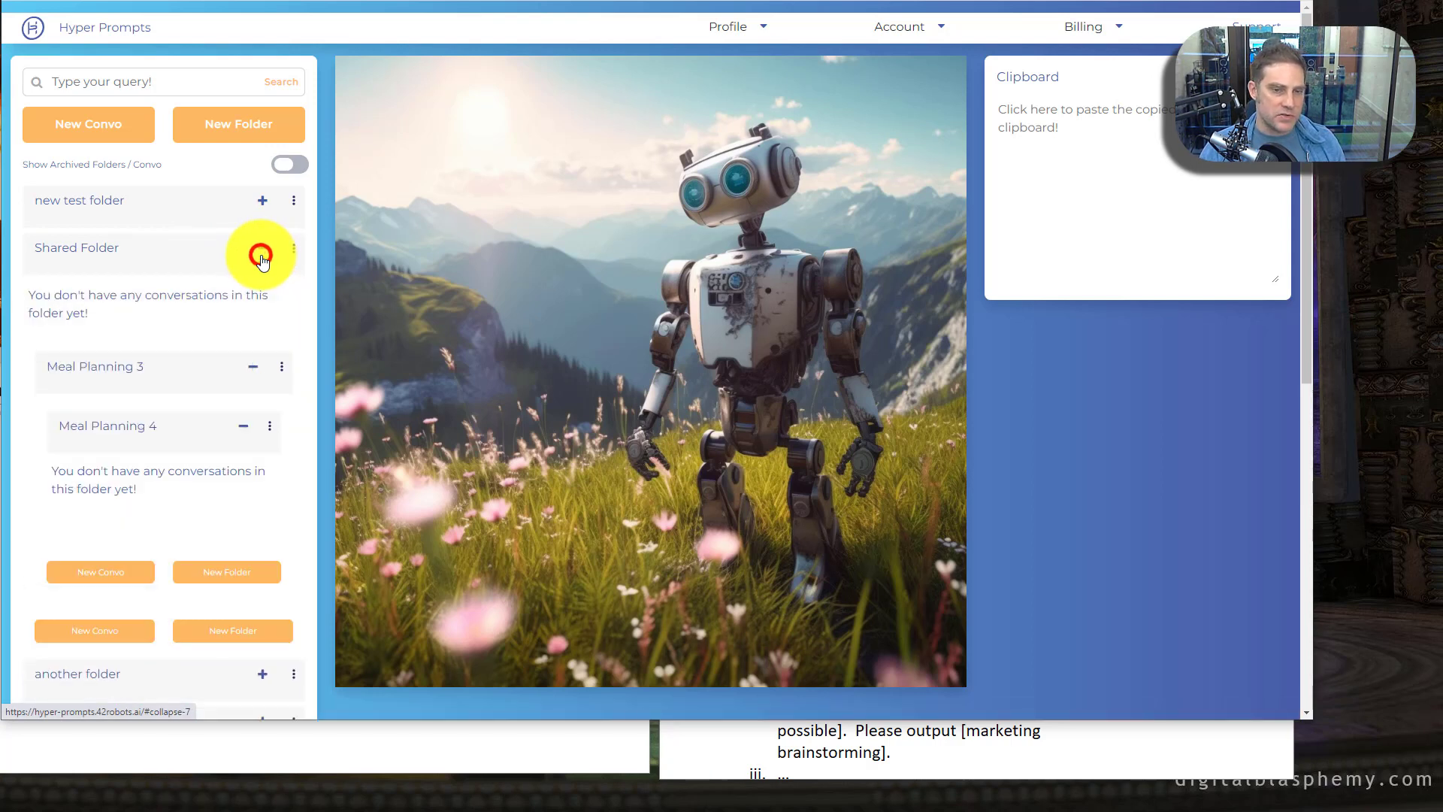
pyautogui.click(251, 367)
pyautogui.click(251, 368)
pyautogui.click(238, 424)
pyautogui.click(238, 425)
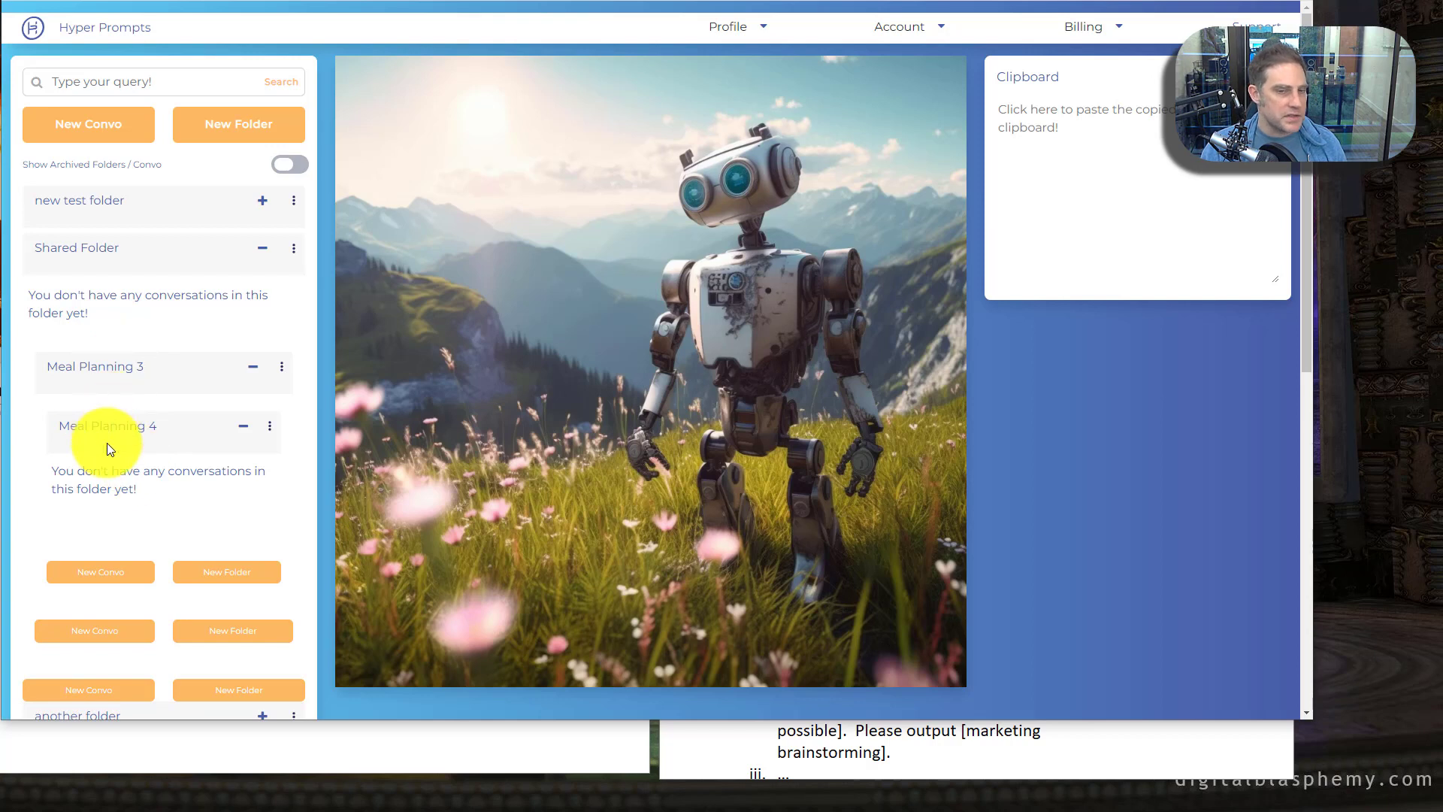
pyautogui.click(260, 252)
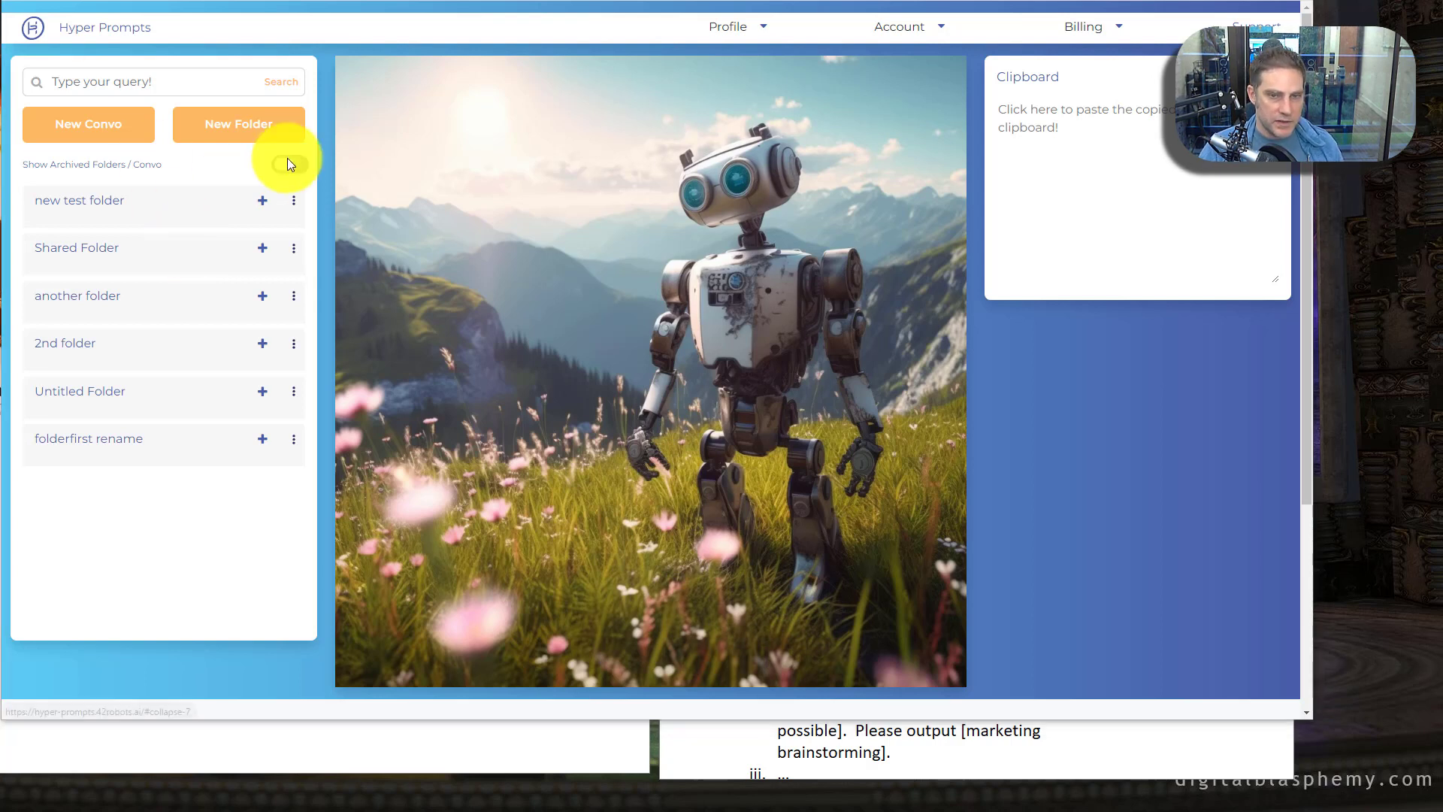
# Search conversations for 'monkey' and open the 'beautiful mountain m' result.
pyautogui.click(260, 200)
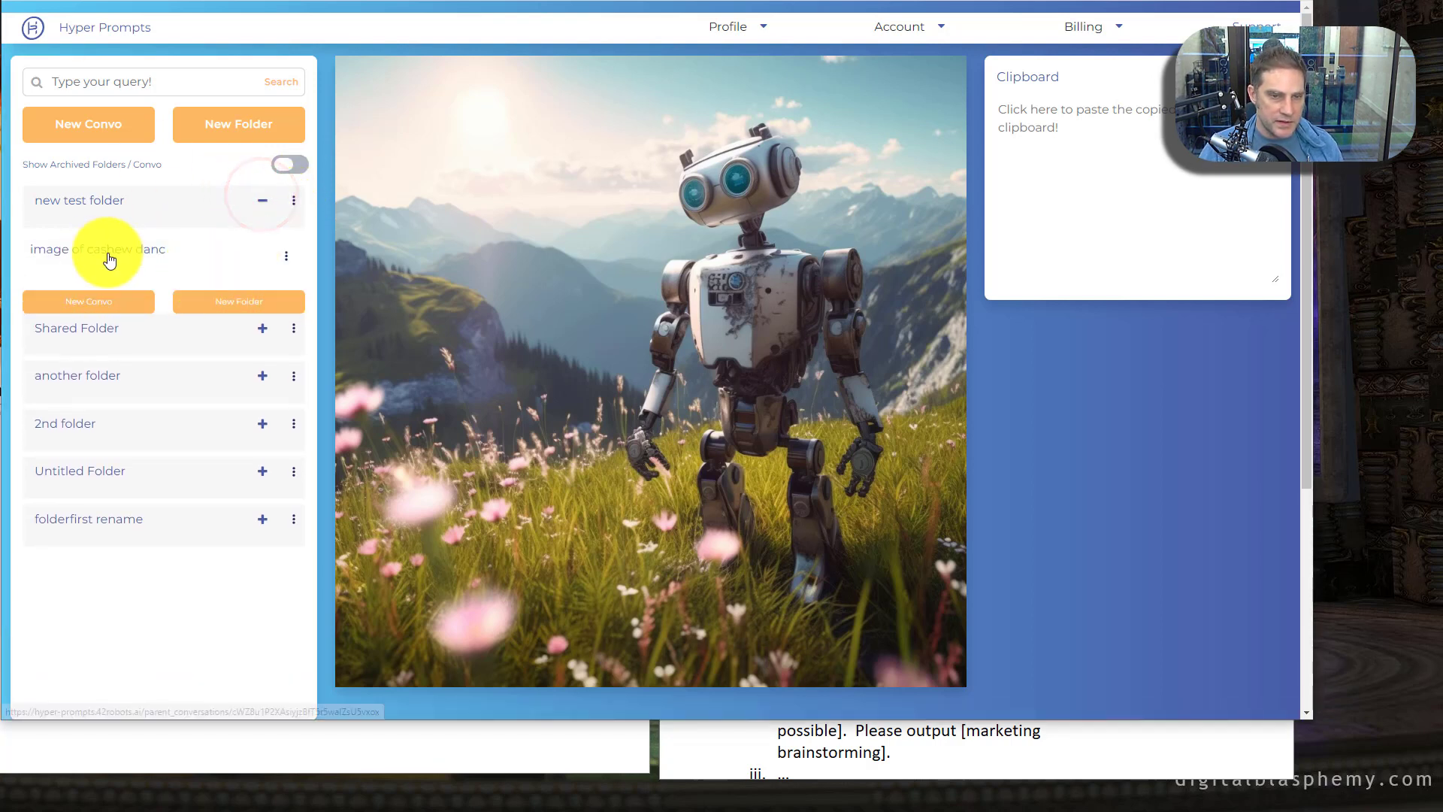
pyautogui.click(129, 78)
pyautogui.write('mon')
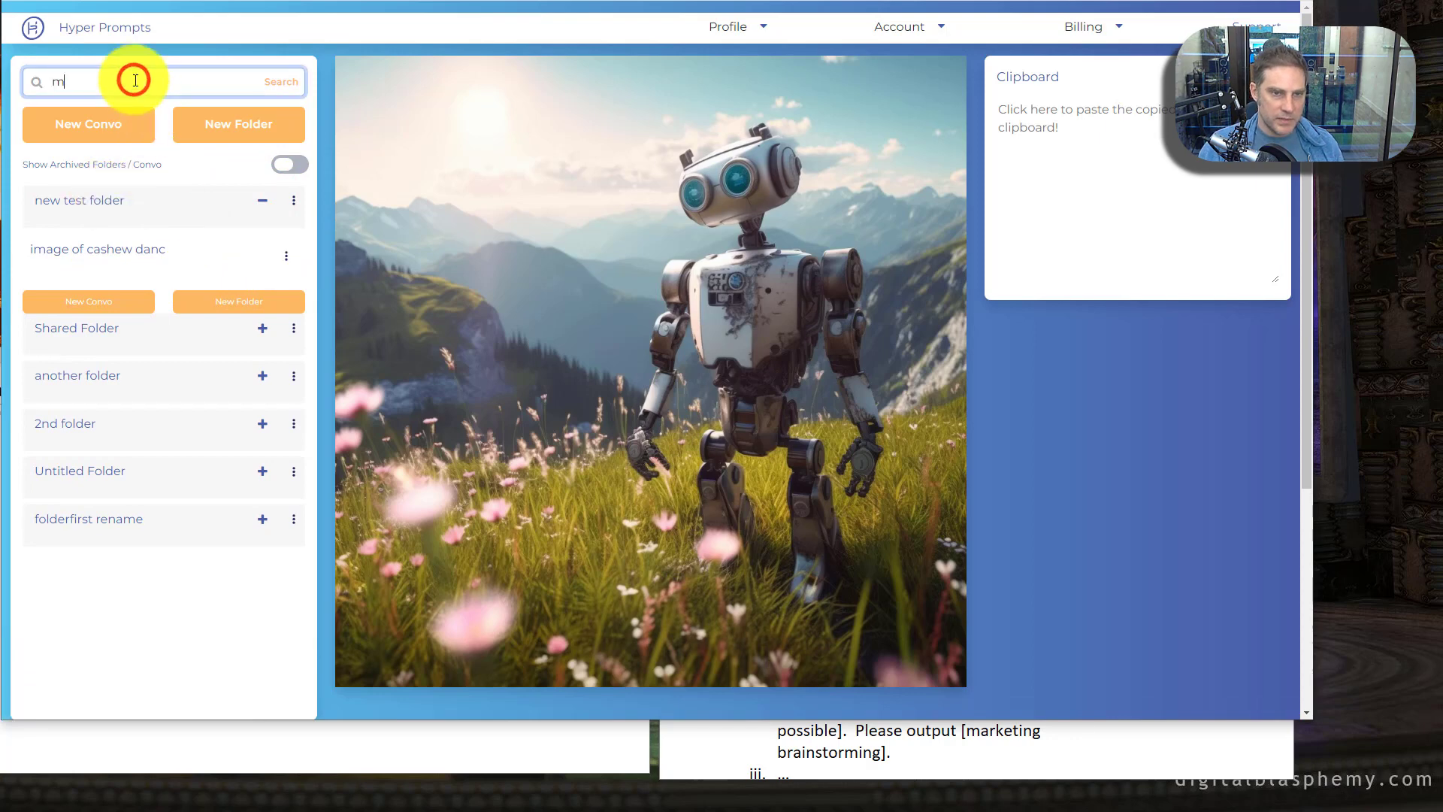
pyautogui.write('key')
pyautogui.press('Return')
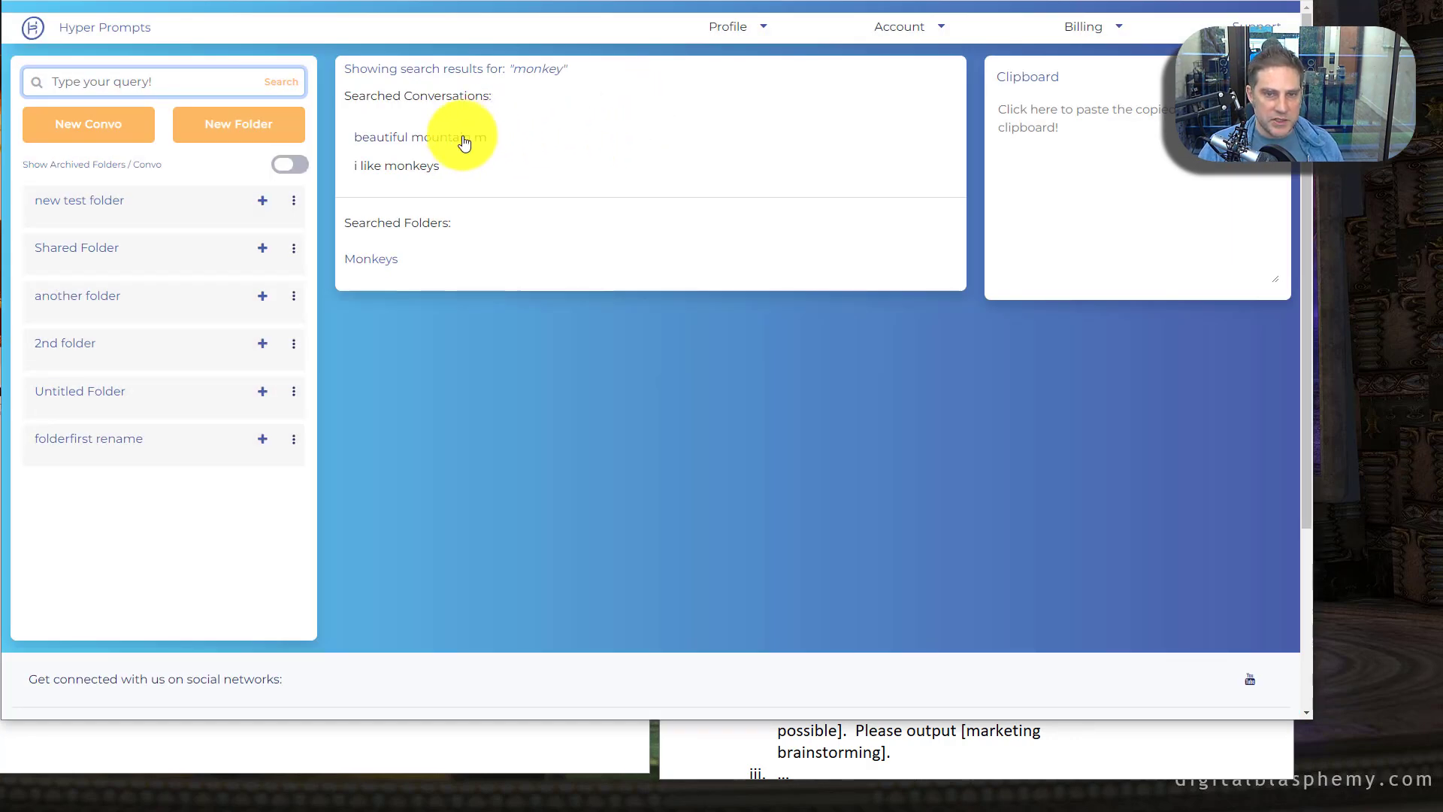
pyautogui.click(412, 143)
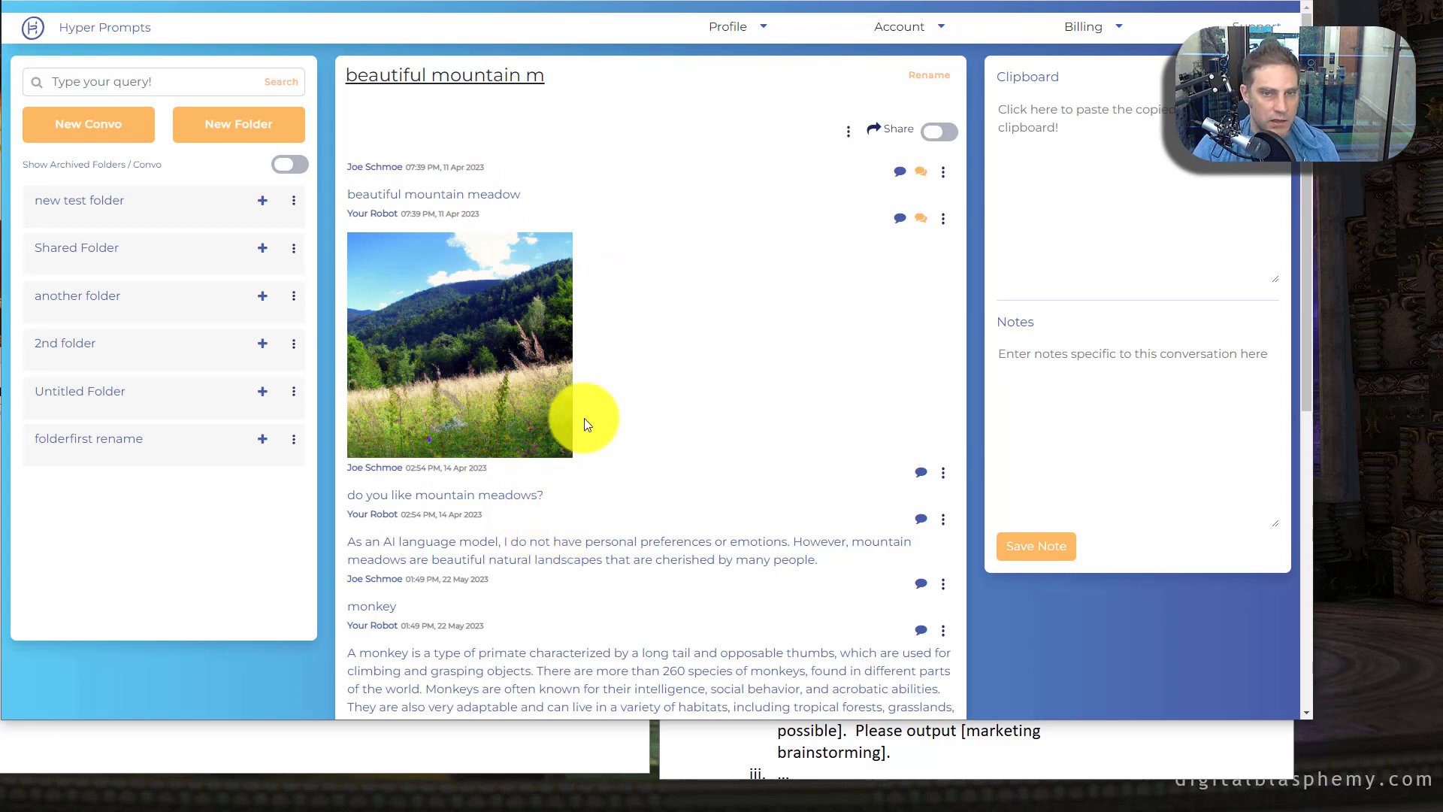
# View the available AI models in the 'No AI Model Selected' dropdown, then close it.
pyautogui.scroll(-4, 662, 428)
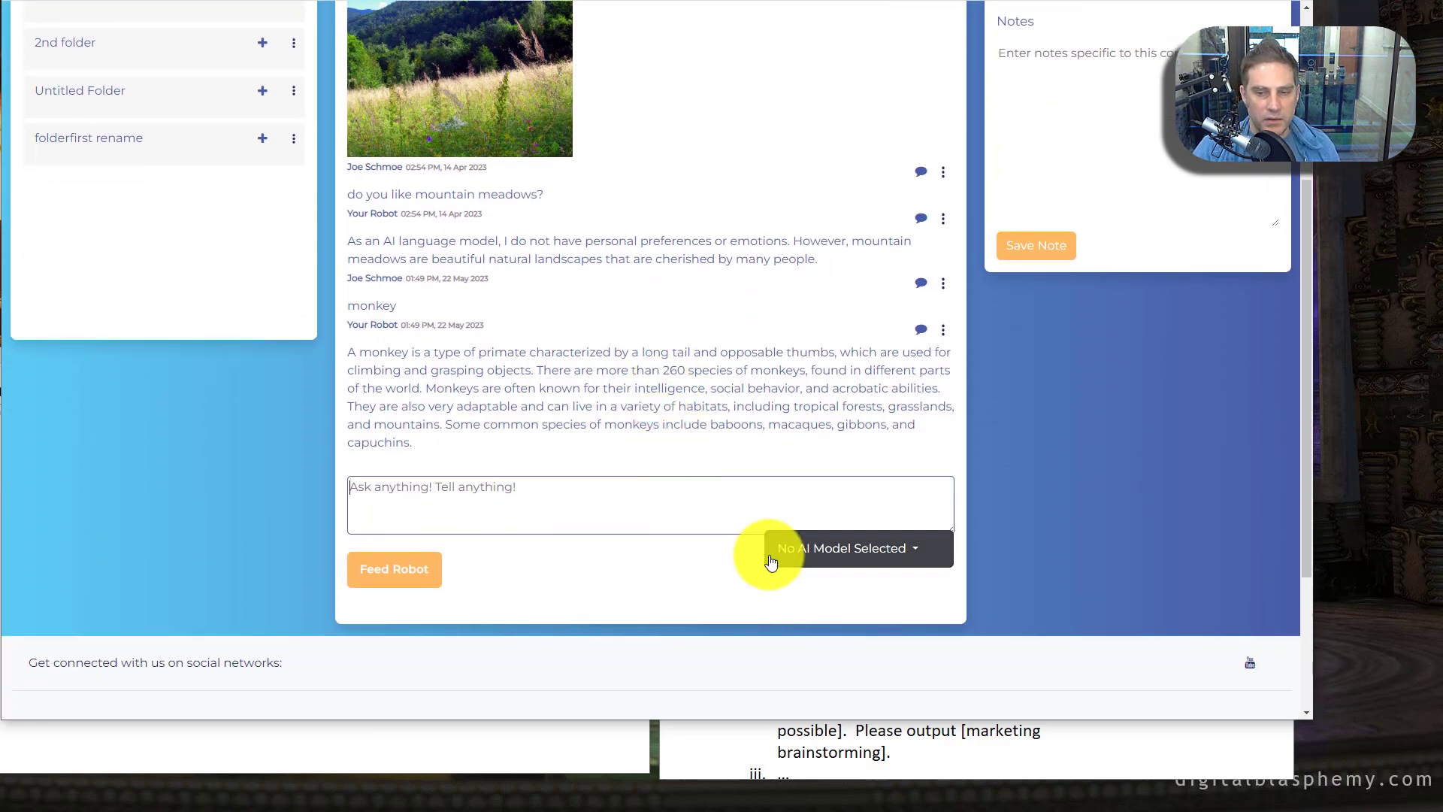
pyautogui.click(776, 560)
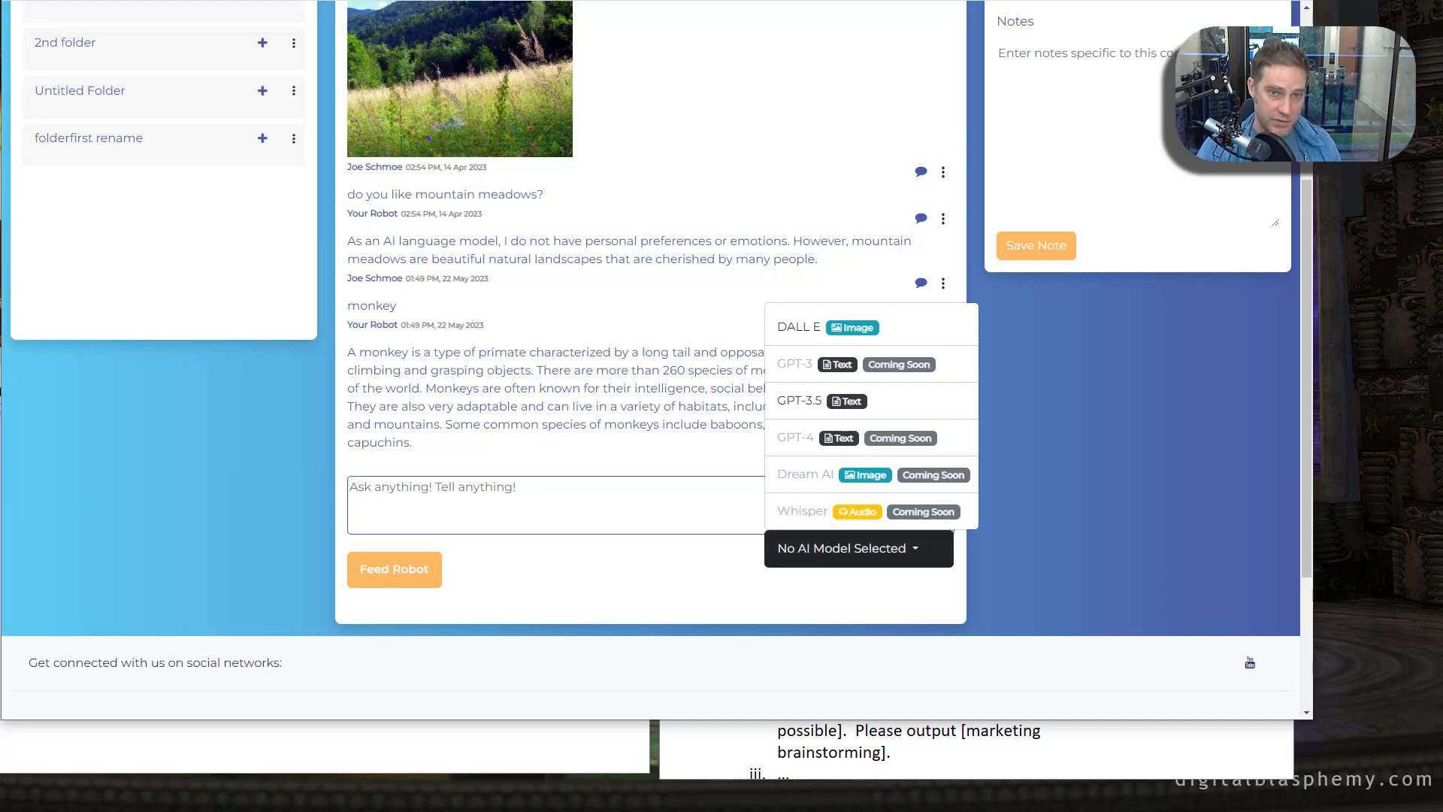
pyautogui.scroll(4, 614, 426)
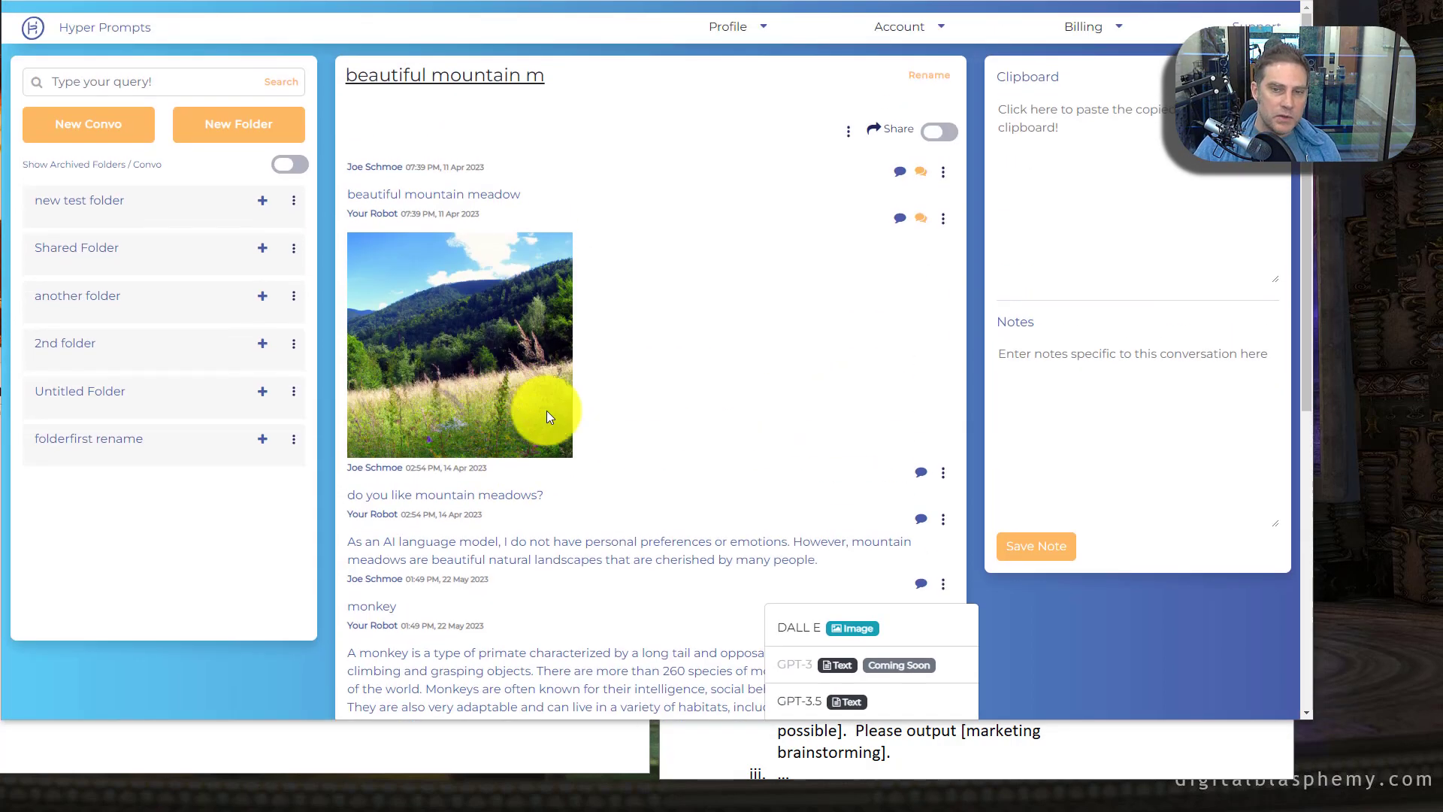
pyautogui.click(660, 522)
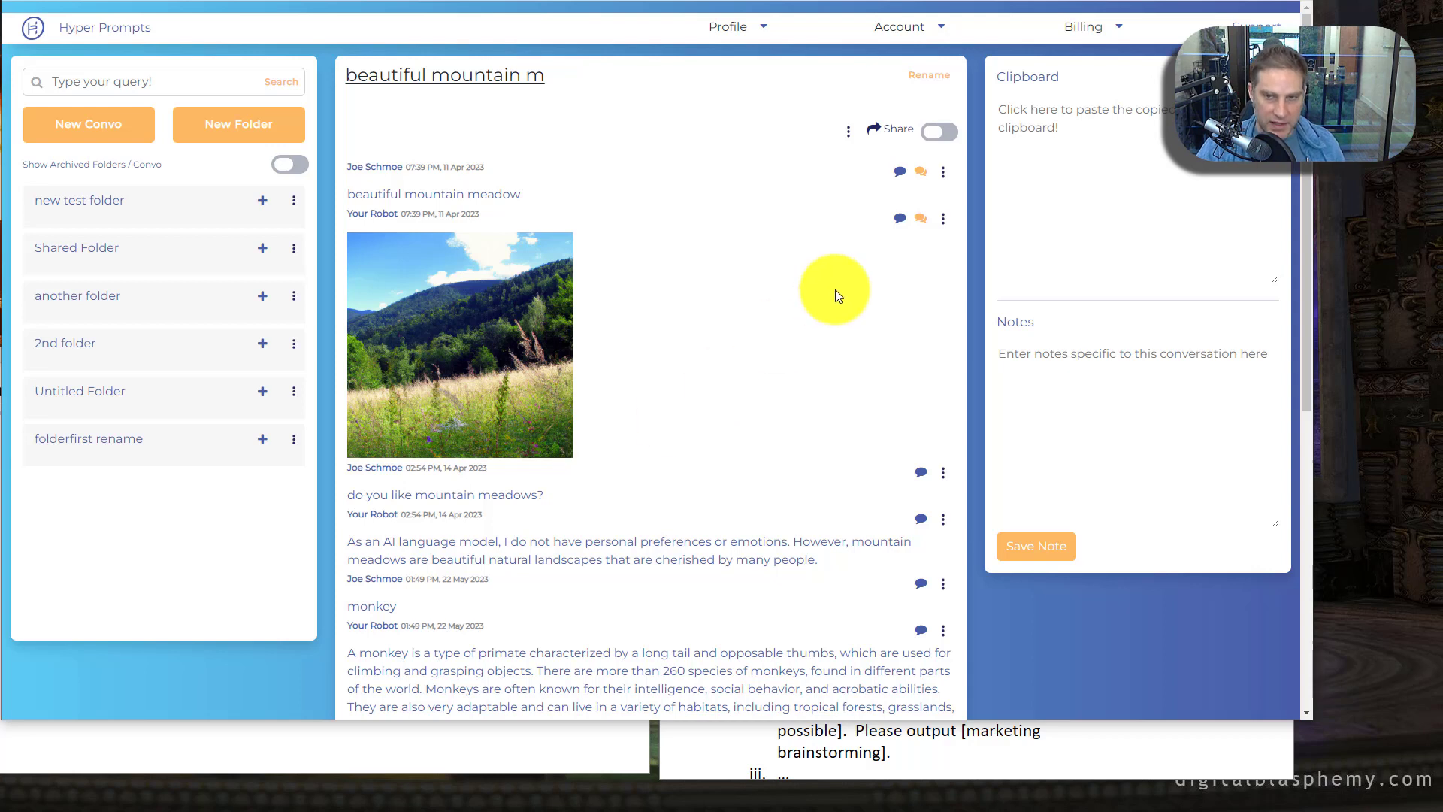
# In the conversation's sharing settings, try read and then edit access for e-mailed people.
pyautogui.click(879, 139)
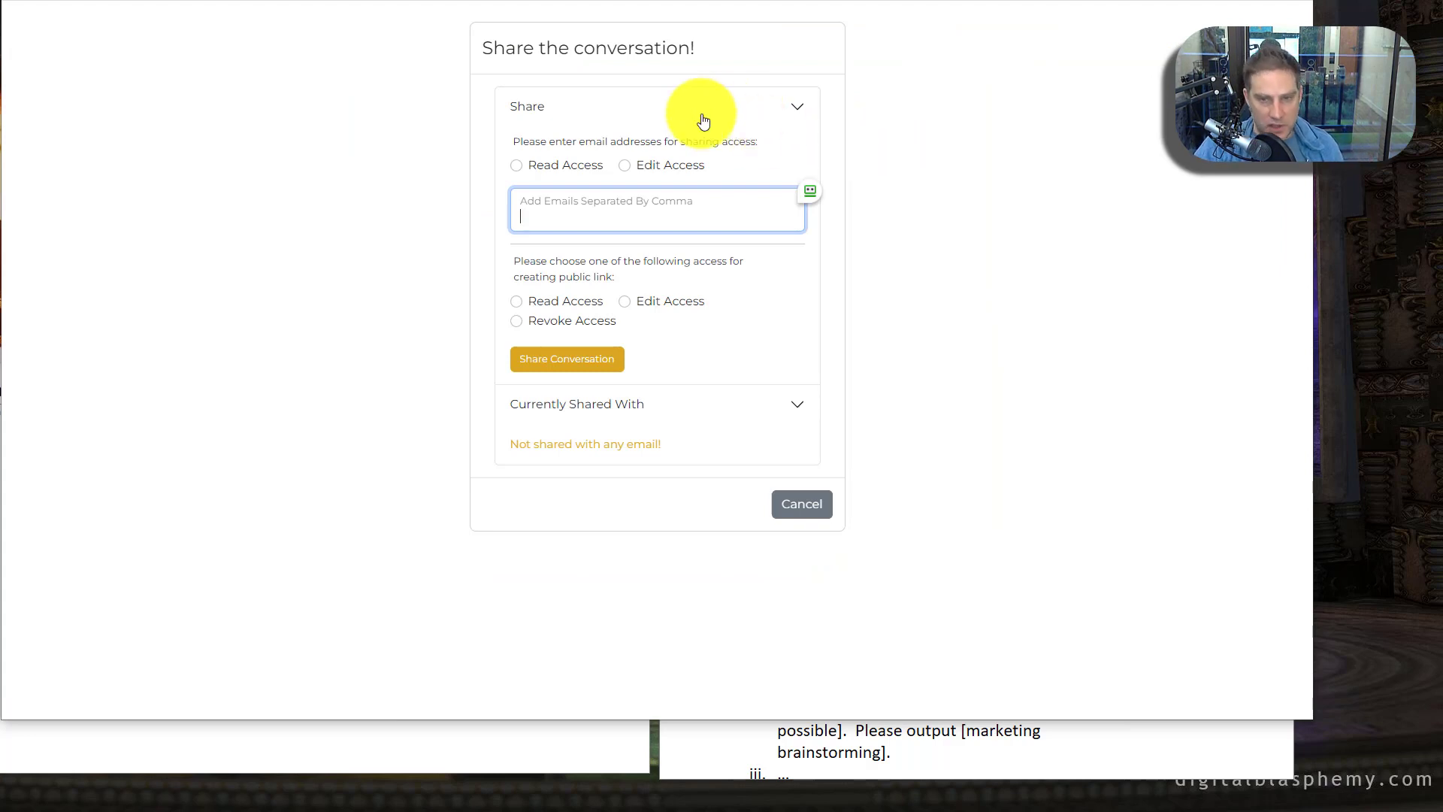
pyautogui.click(517, 165)
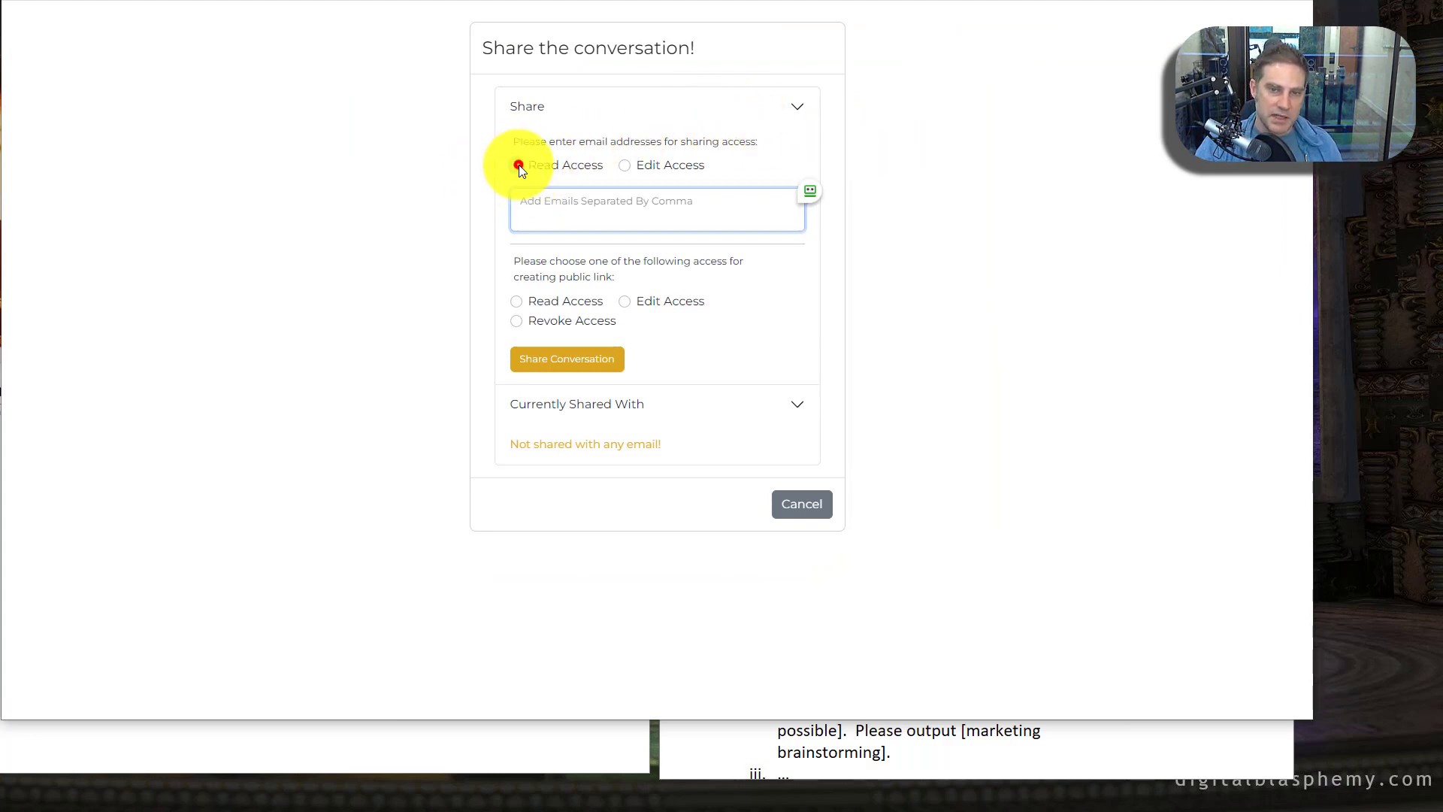
pyautogui.click(623, 165)
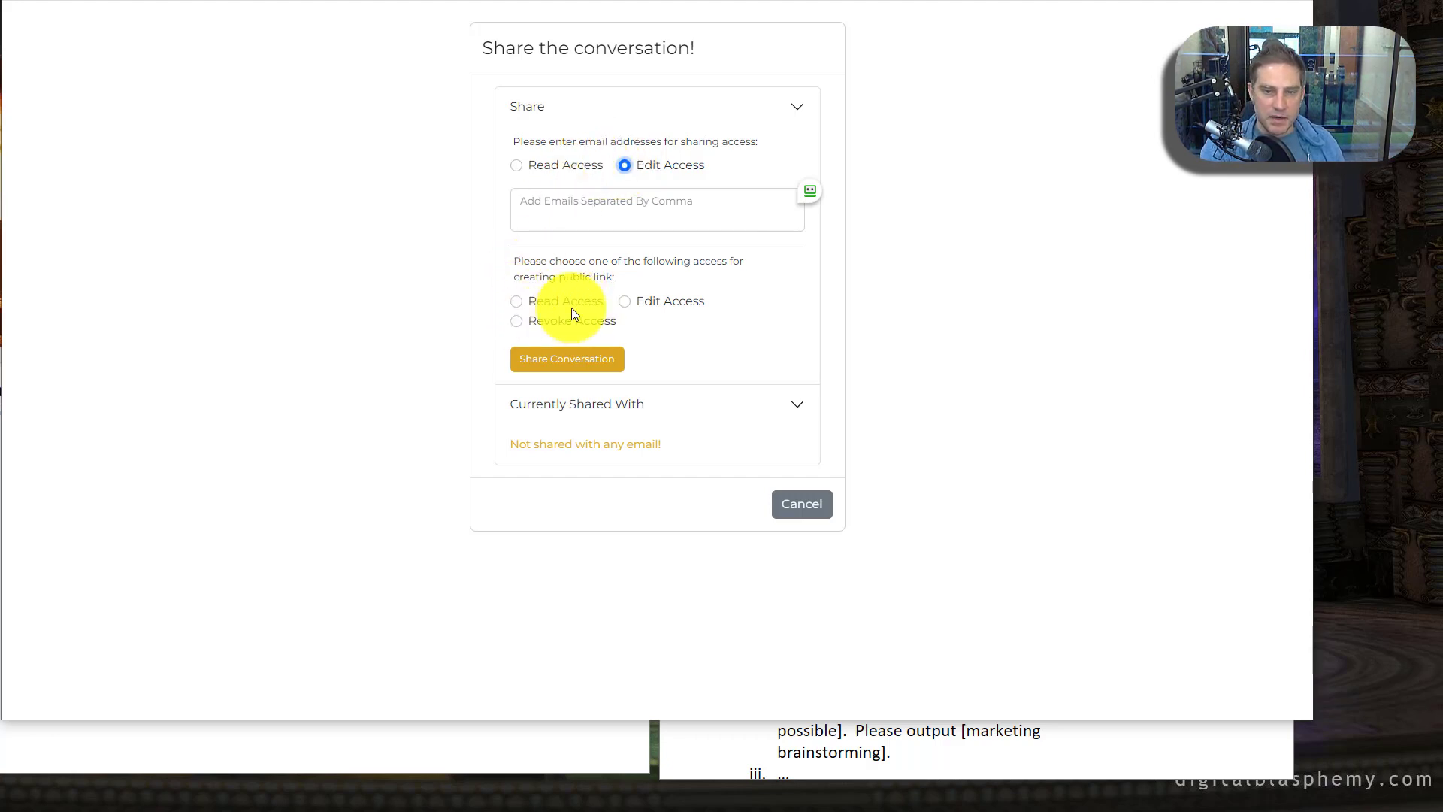
pyautogui.click(565, 406)
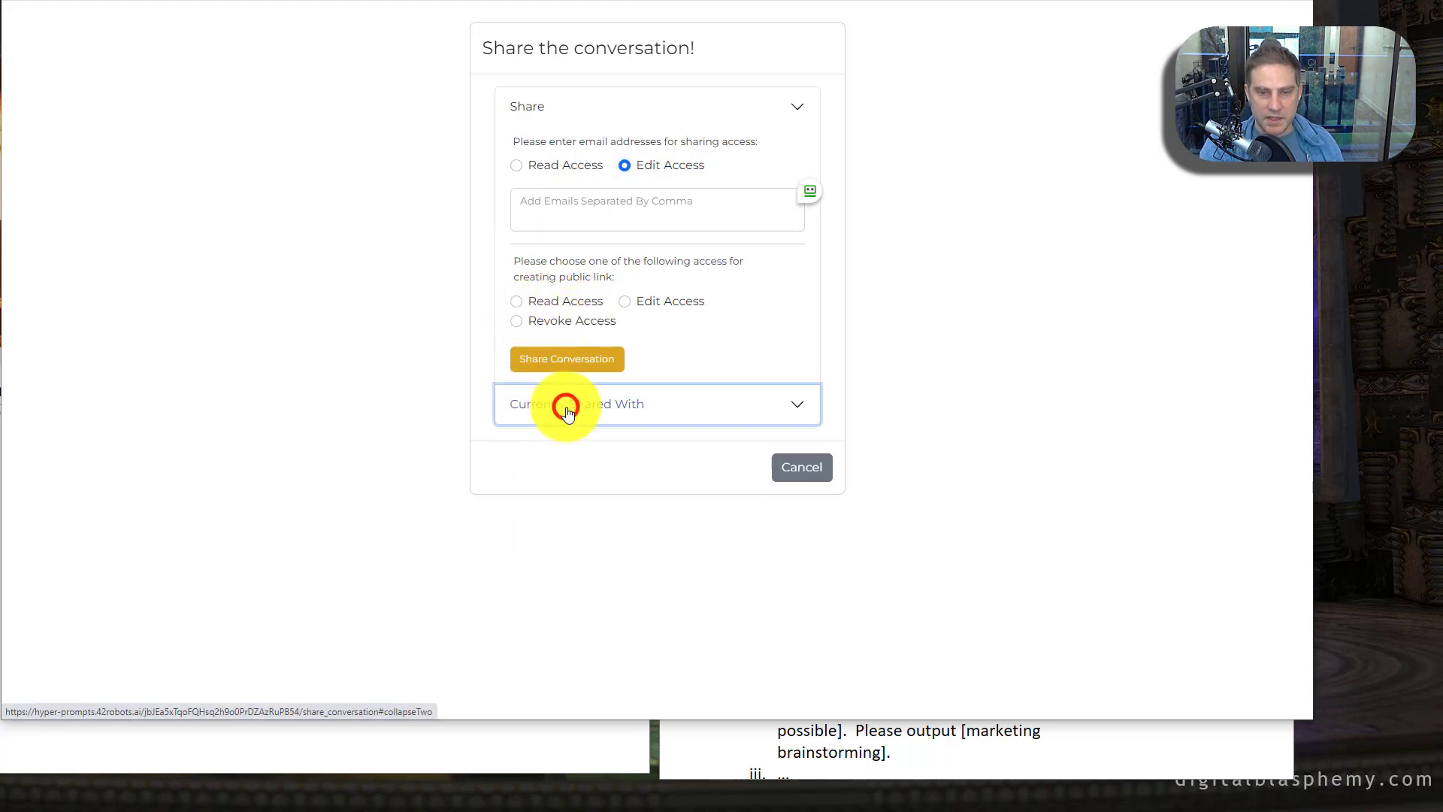
# Create, switch and revoke a public link, then cancel without sharing.
pyautogui.click(526, 304)
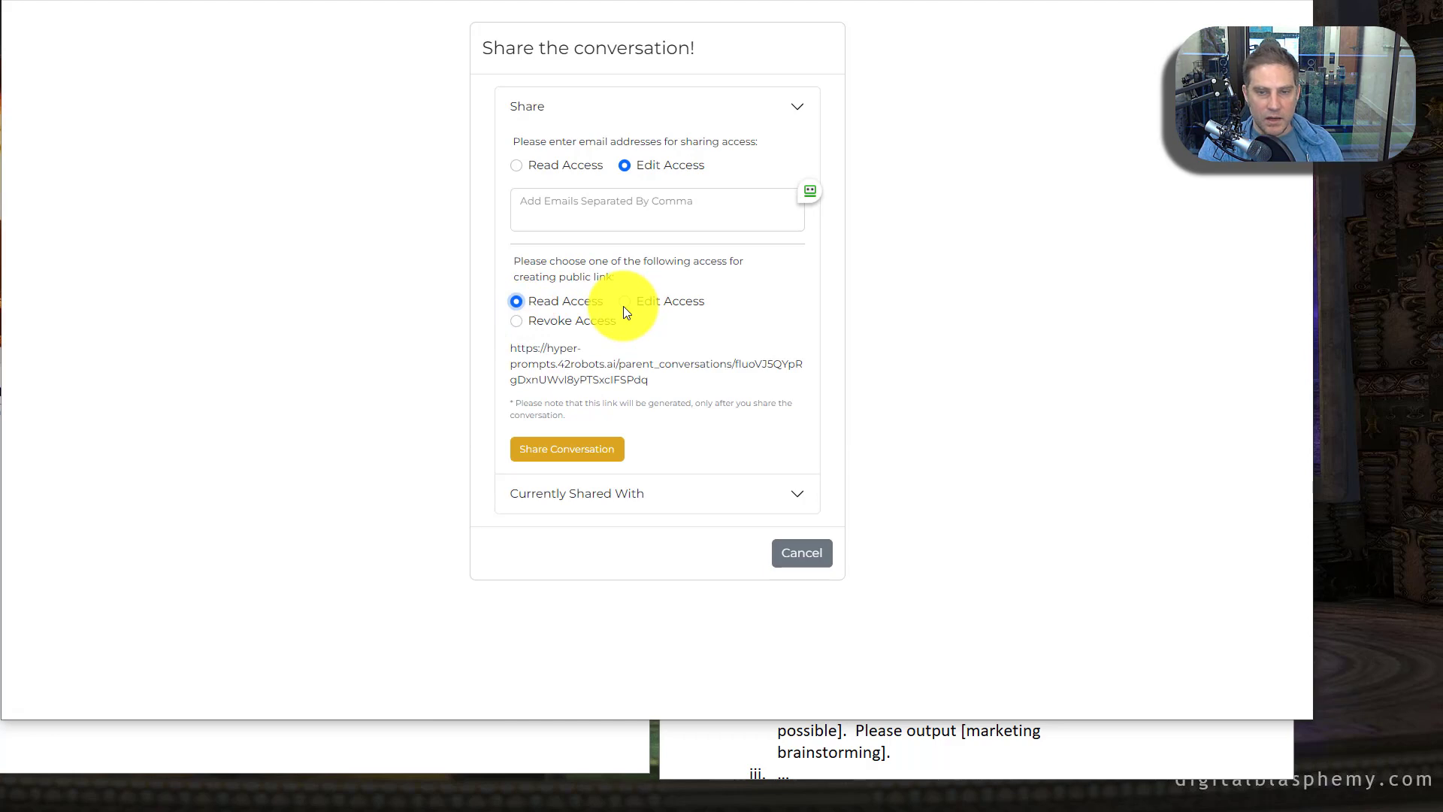
pyautogui.click(624, 302)
pyautogui.click(516, 301)
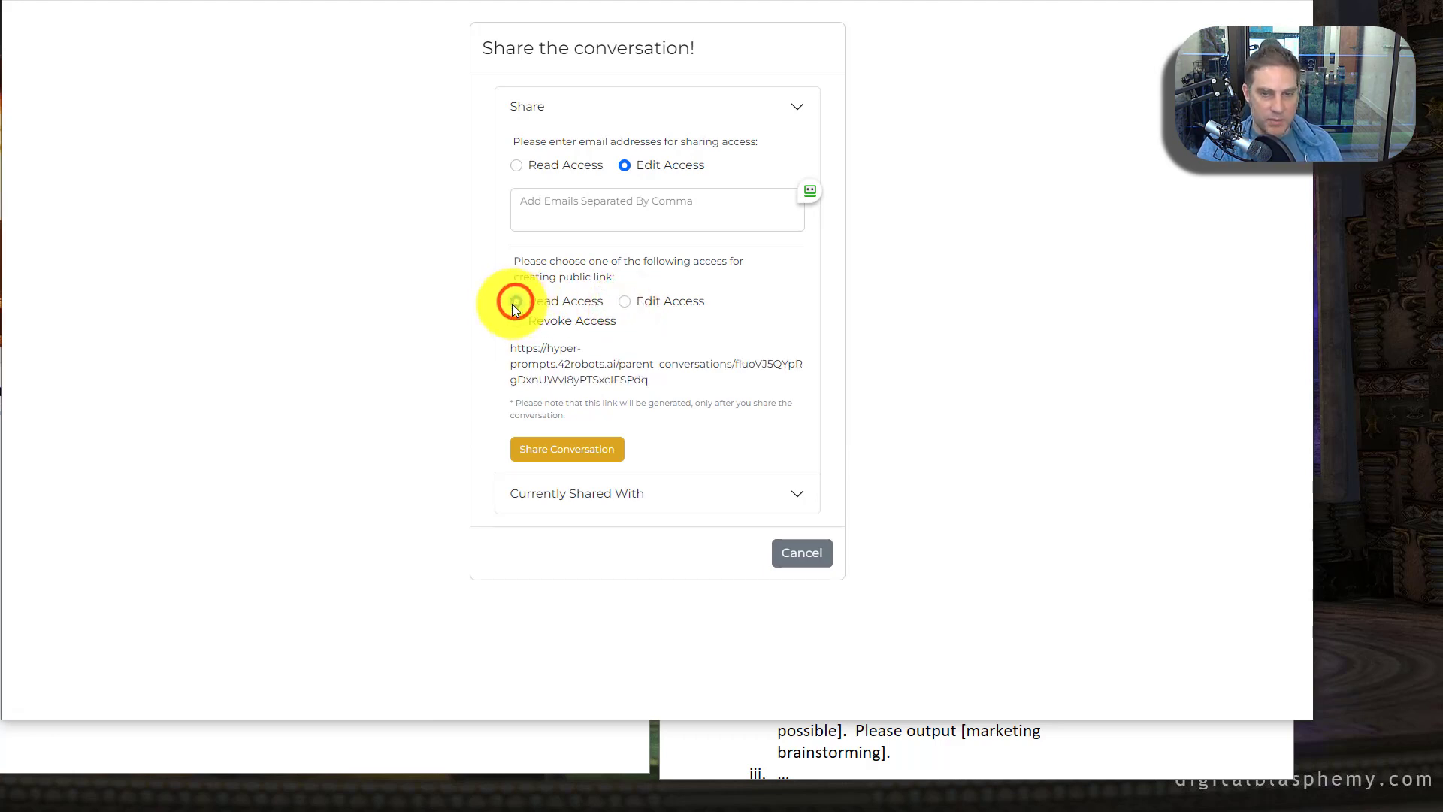
pyautogui.click(514, 322)
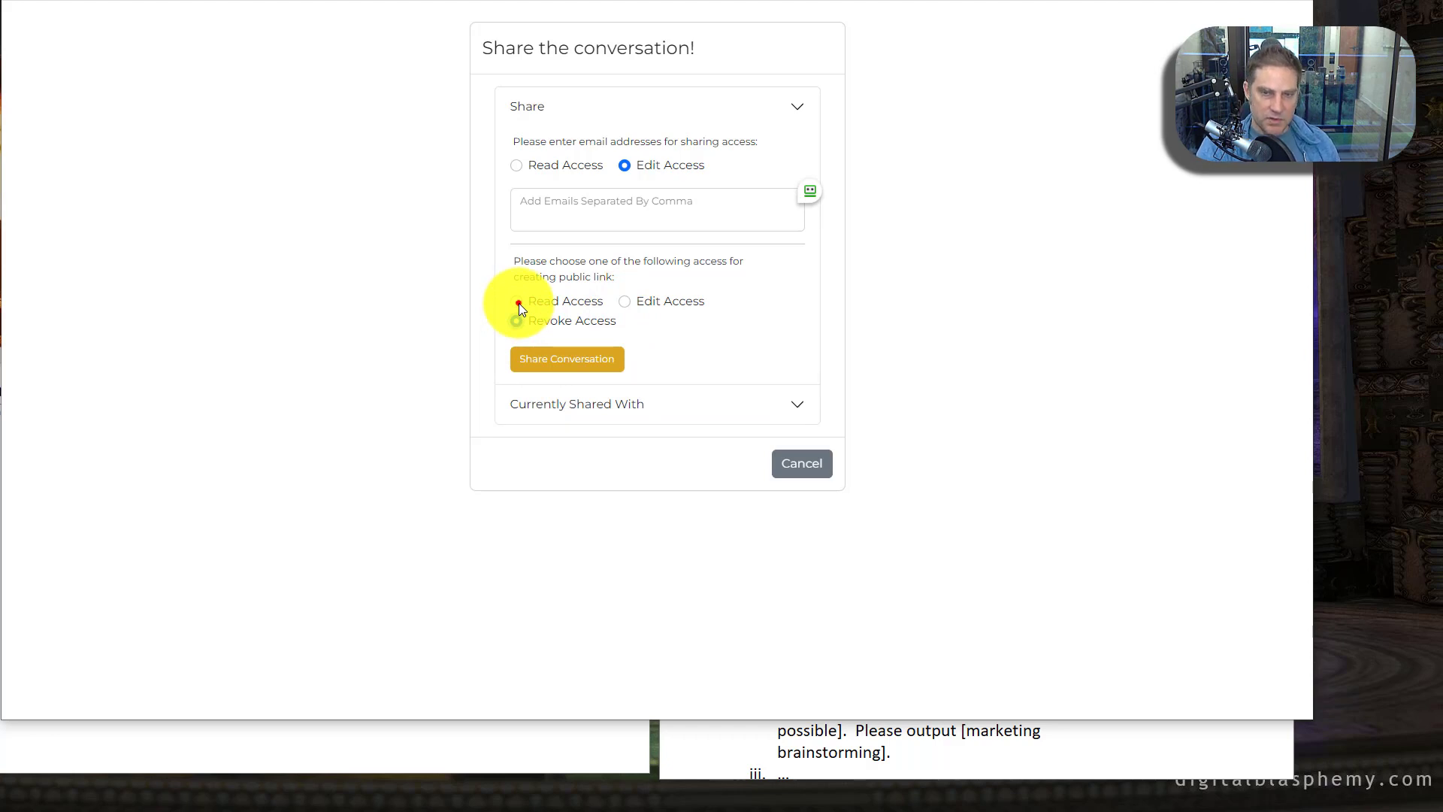
pyautogui.click(518, 303)
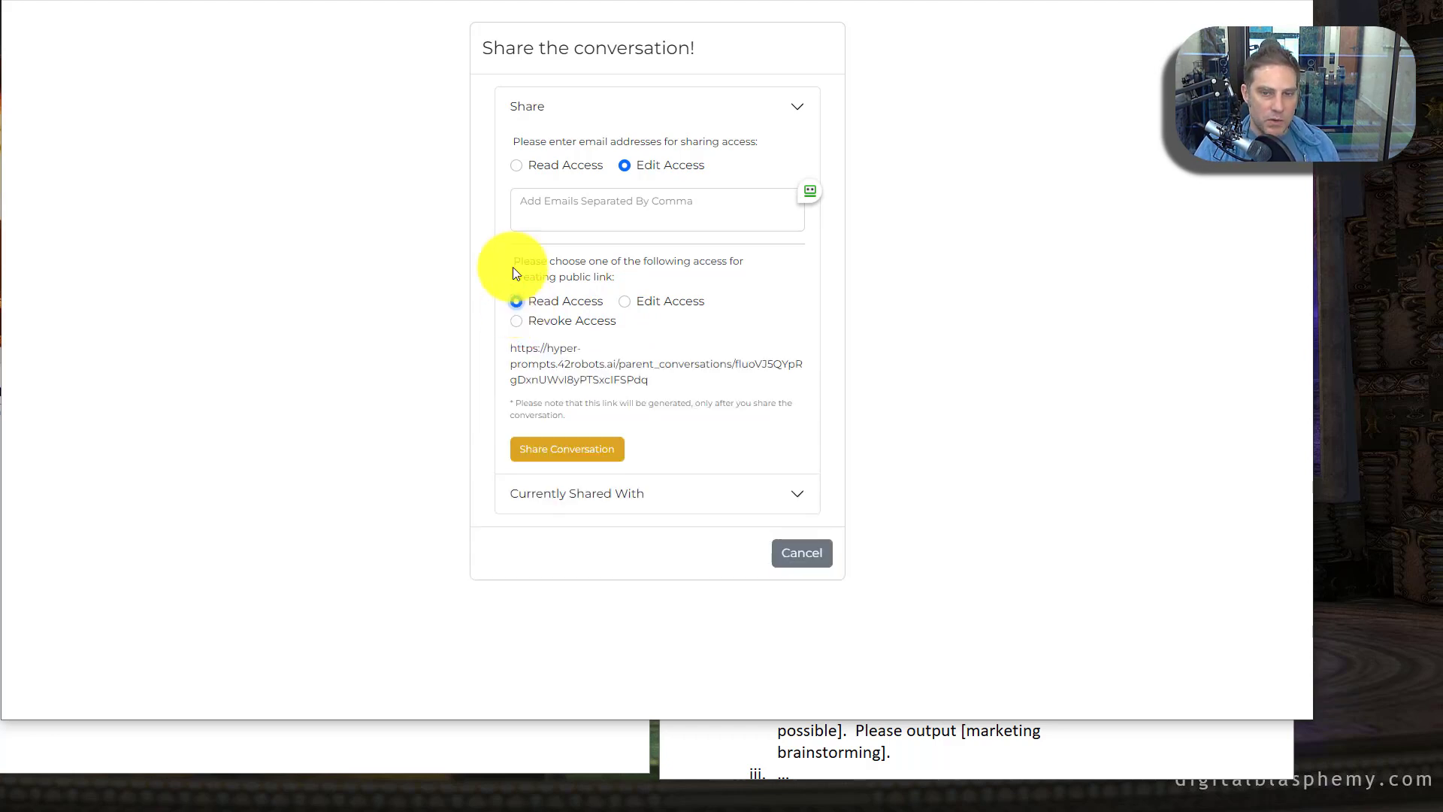
pyautogui.click(623, 165)
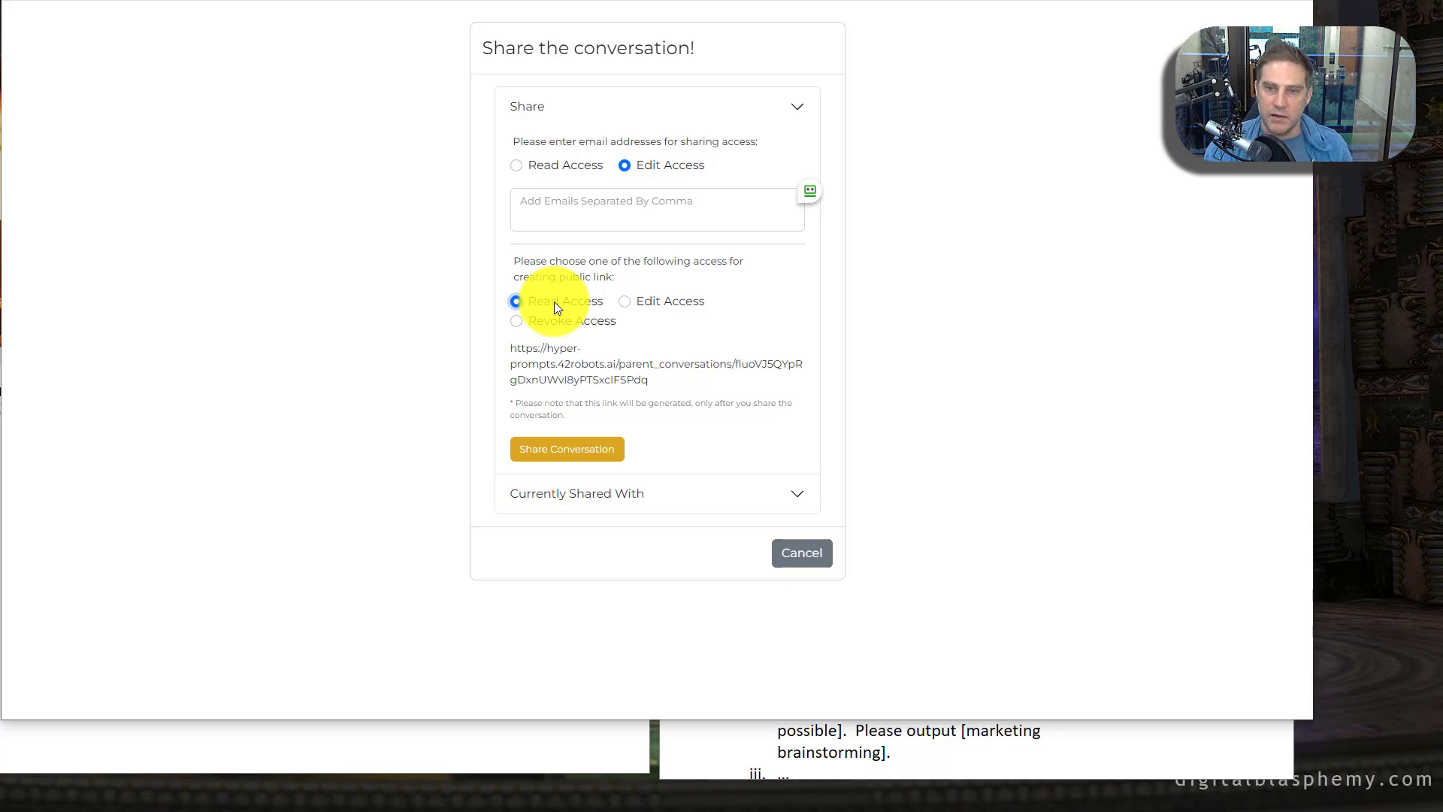
pyautogui.click(791, 570)
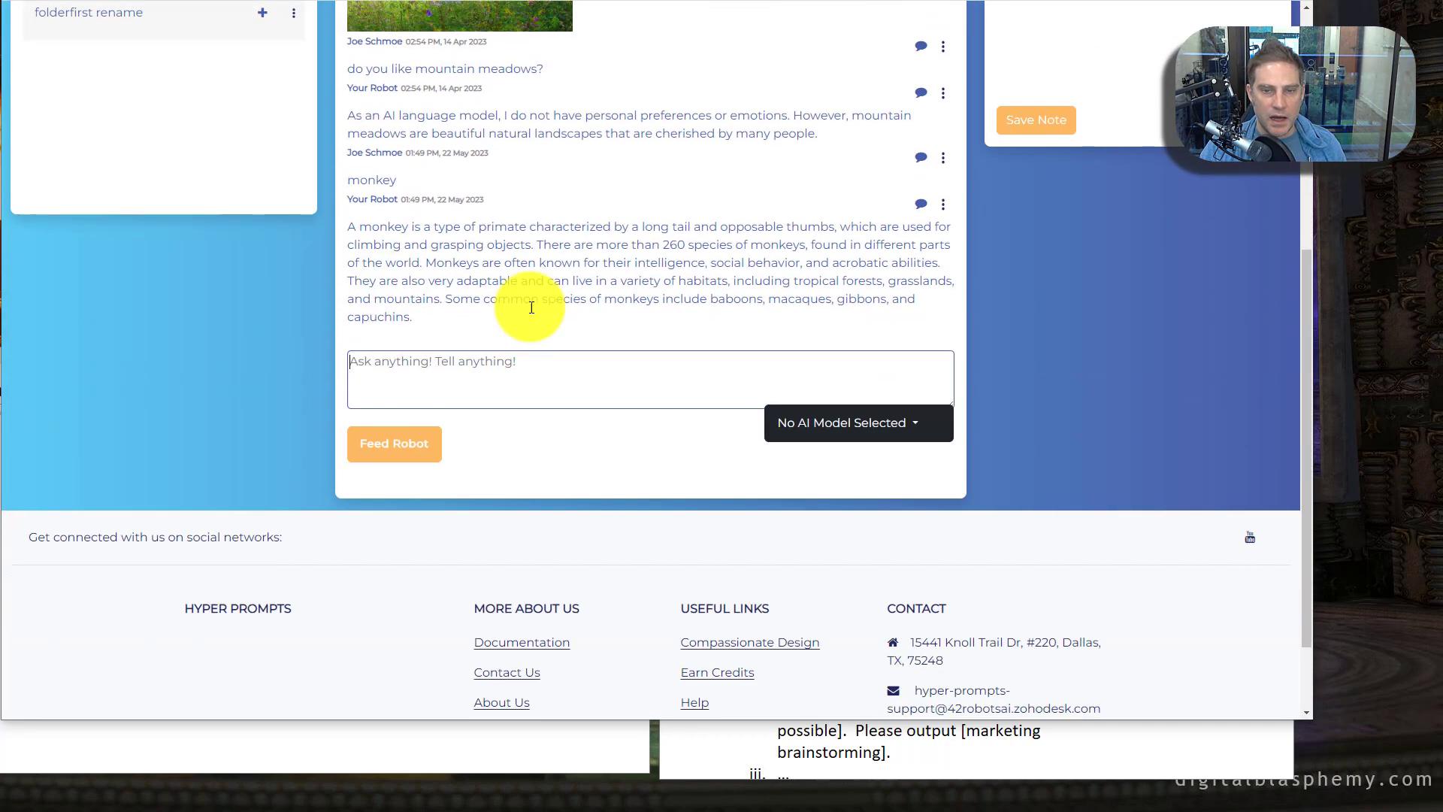
# Post the comment 'this image is dope' on the robot's mountain meadow image.
pyautogui.scroll(1, 895, 269)
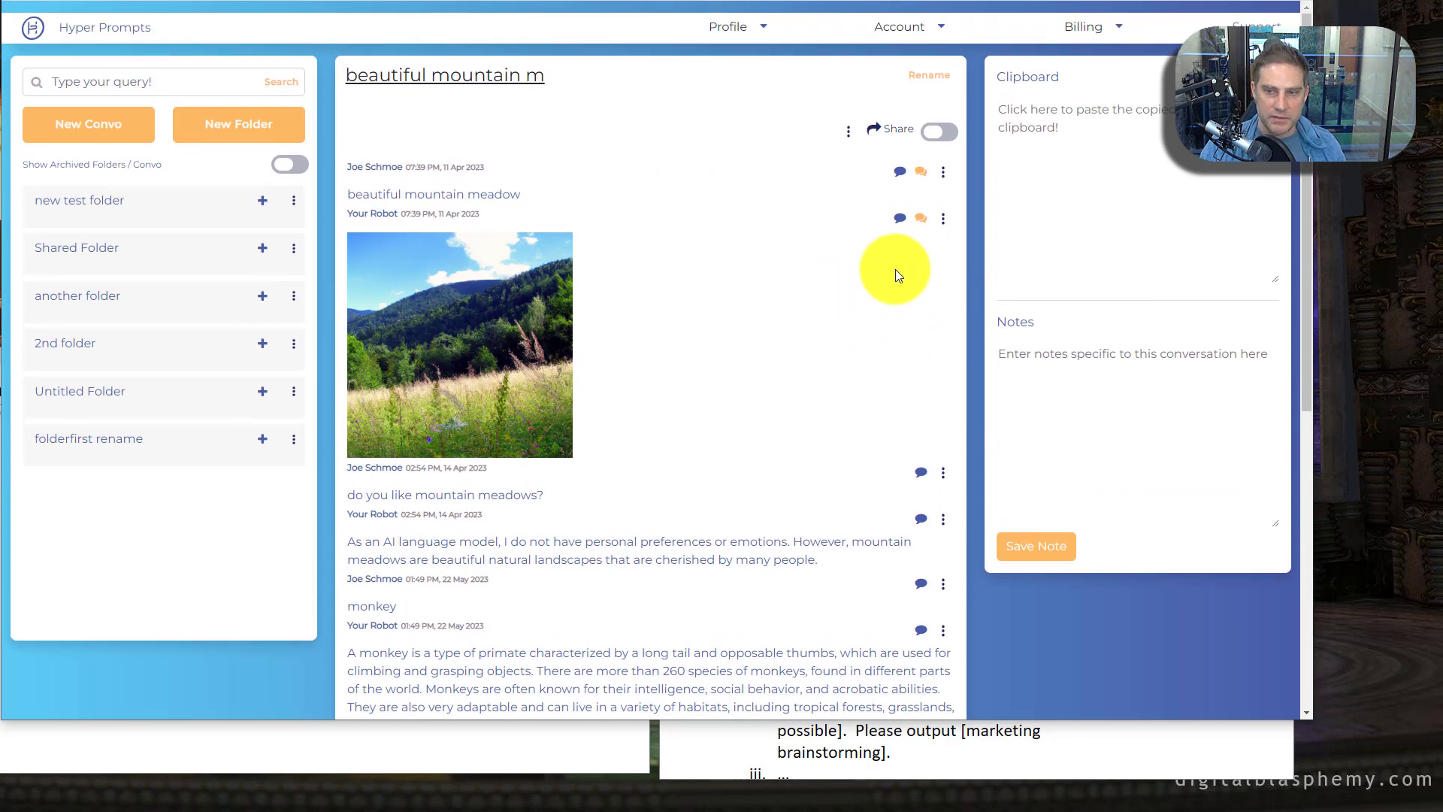
pyautogui.click(922, 225)
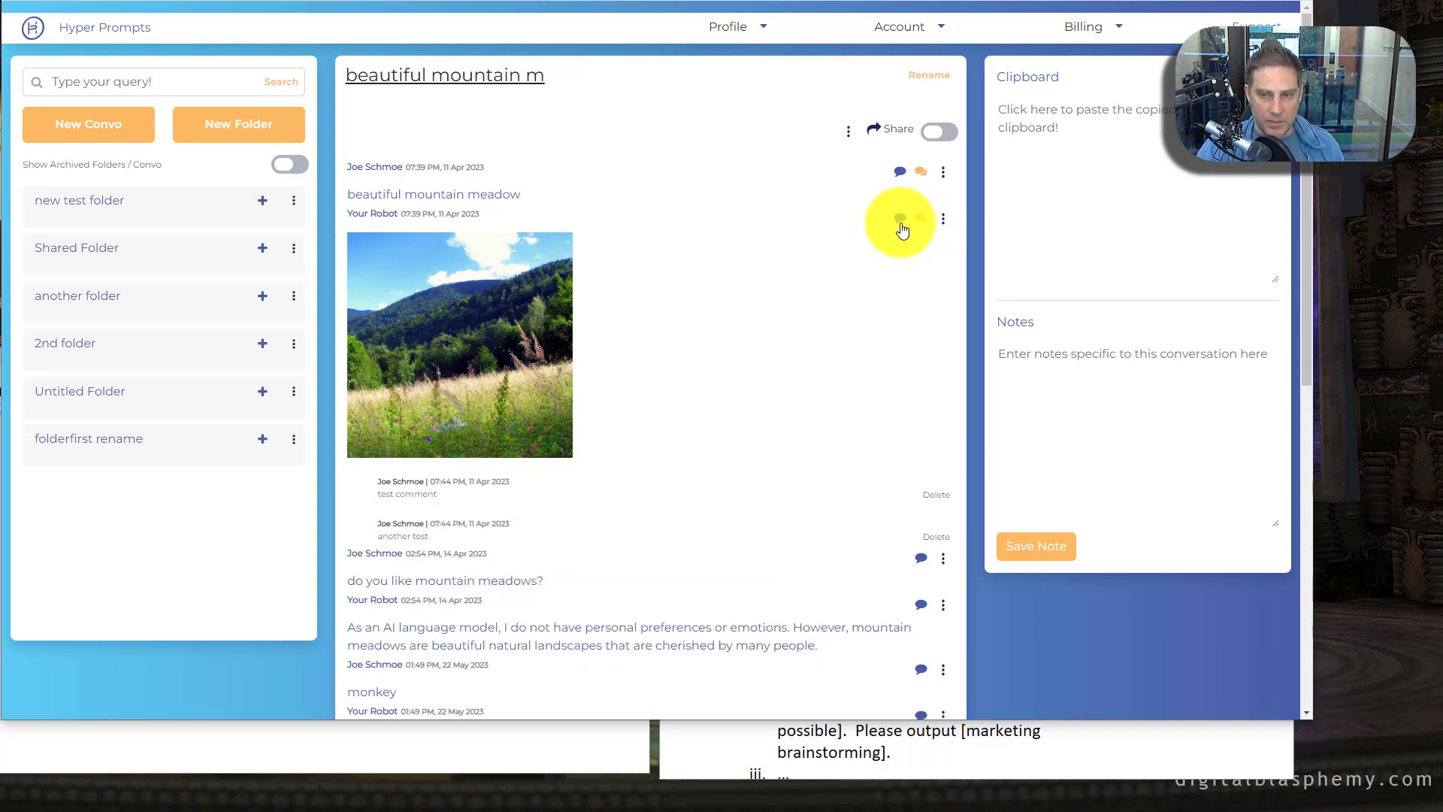
pyautogui.click(900, 224)
pyautogui.click(534, 105)
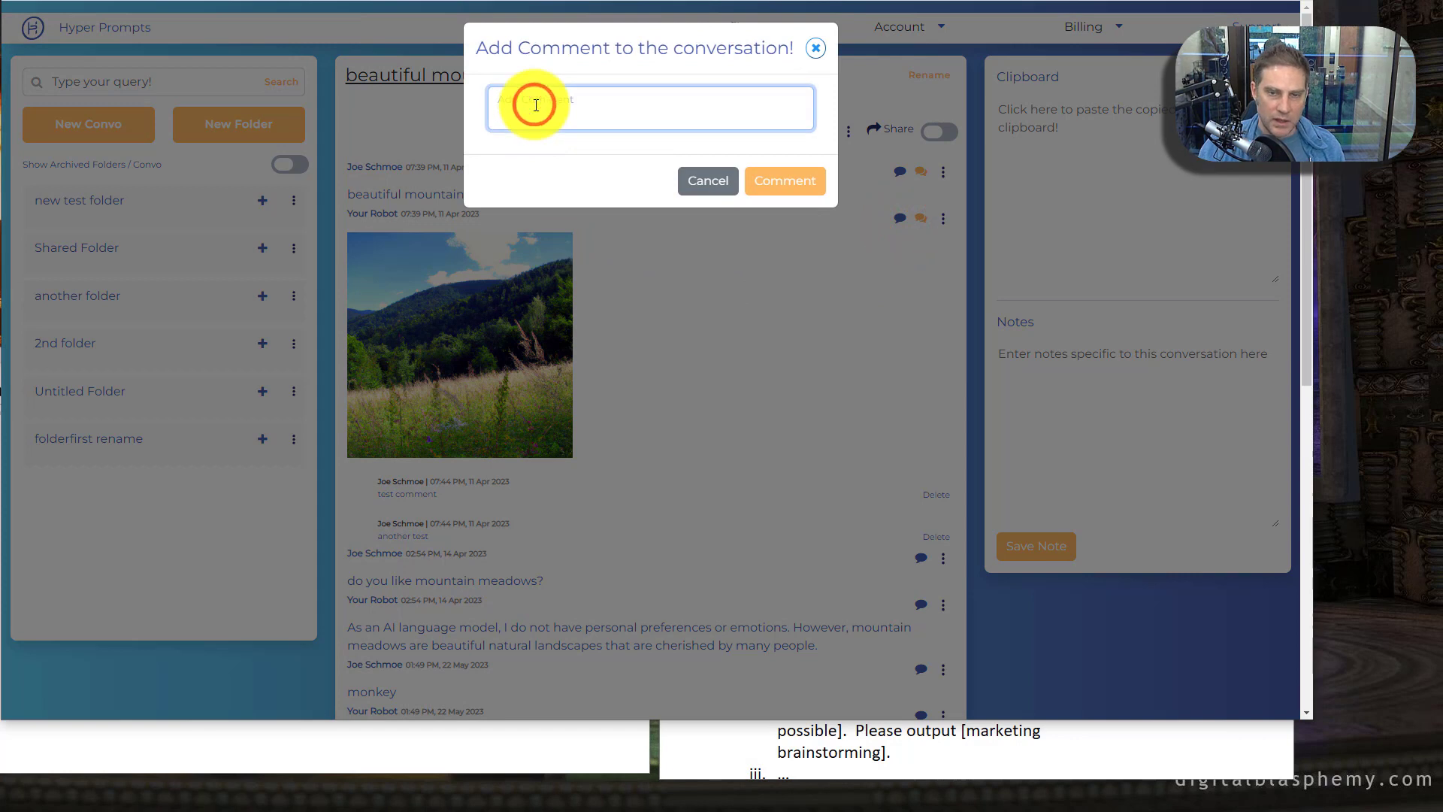
pyautogui.write('he')
pyautogui.press('BackSpace')
pyautogui.press('BackSpace')
pyautogui.write('this')
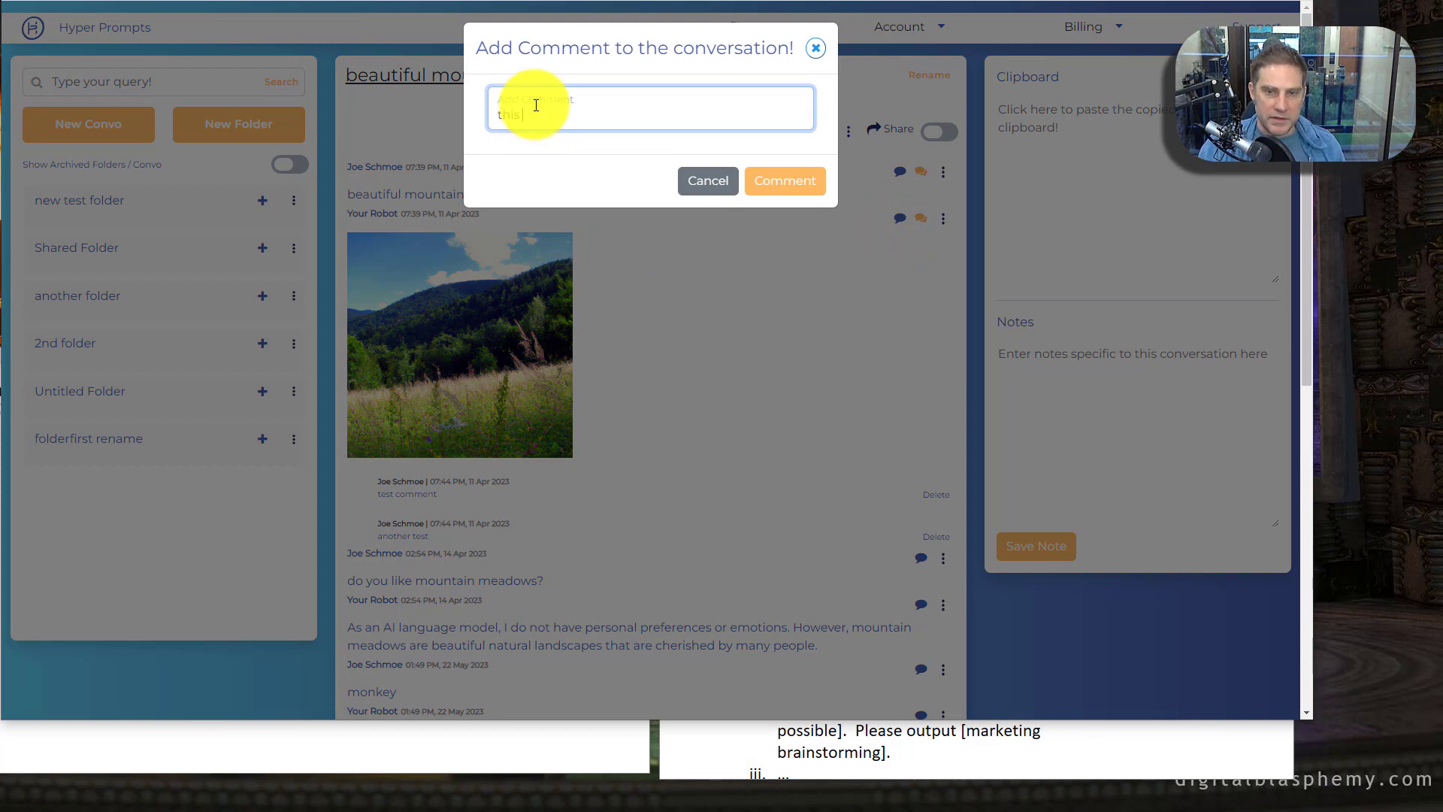
pyautogui.write(' image is dope')
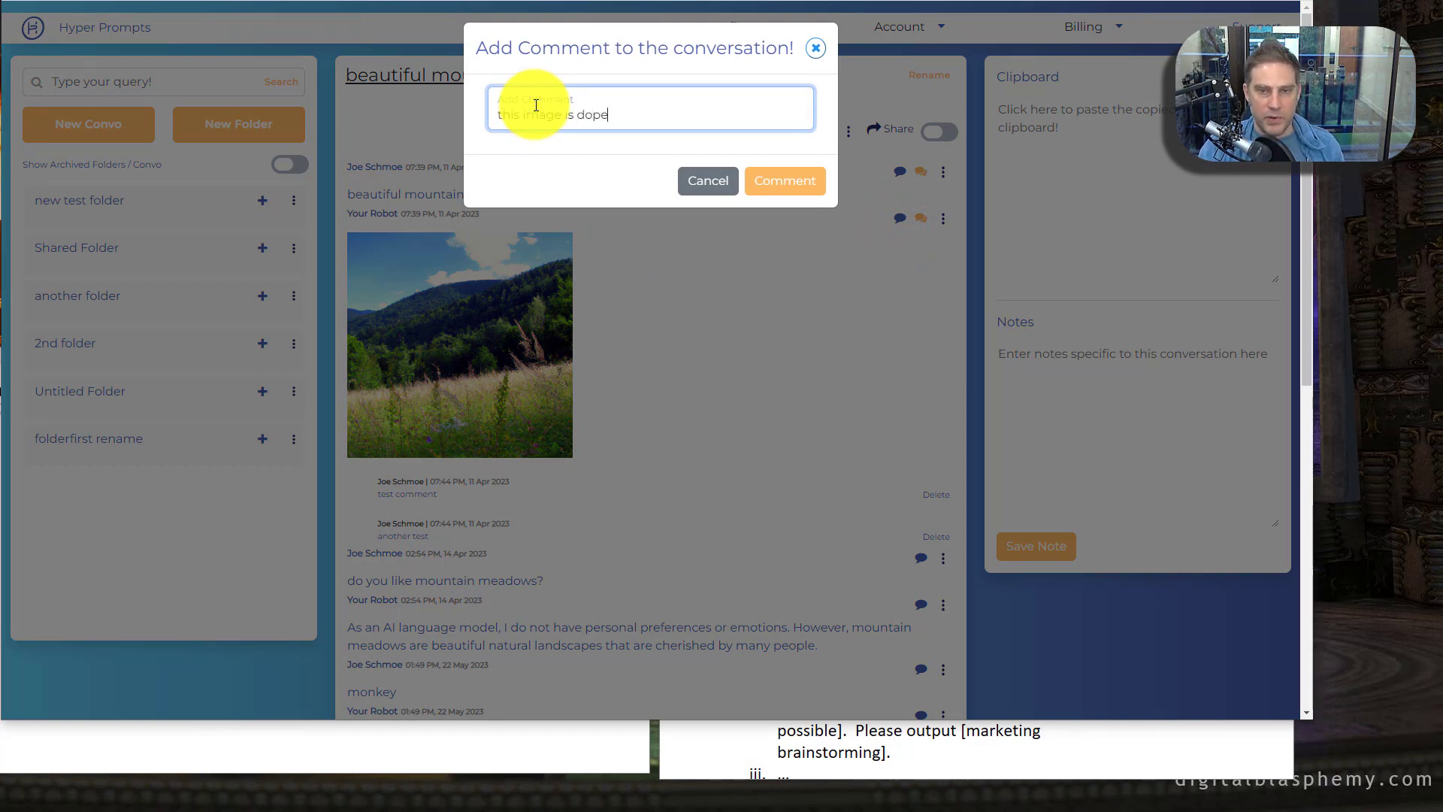
pyautogui.click(788, 179)
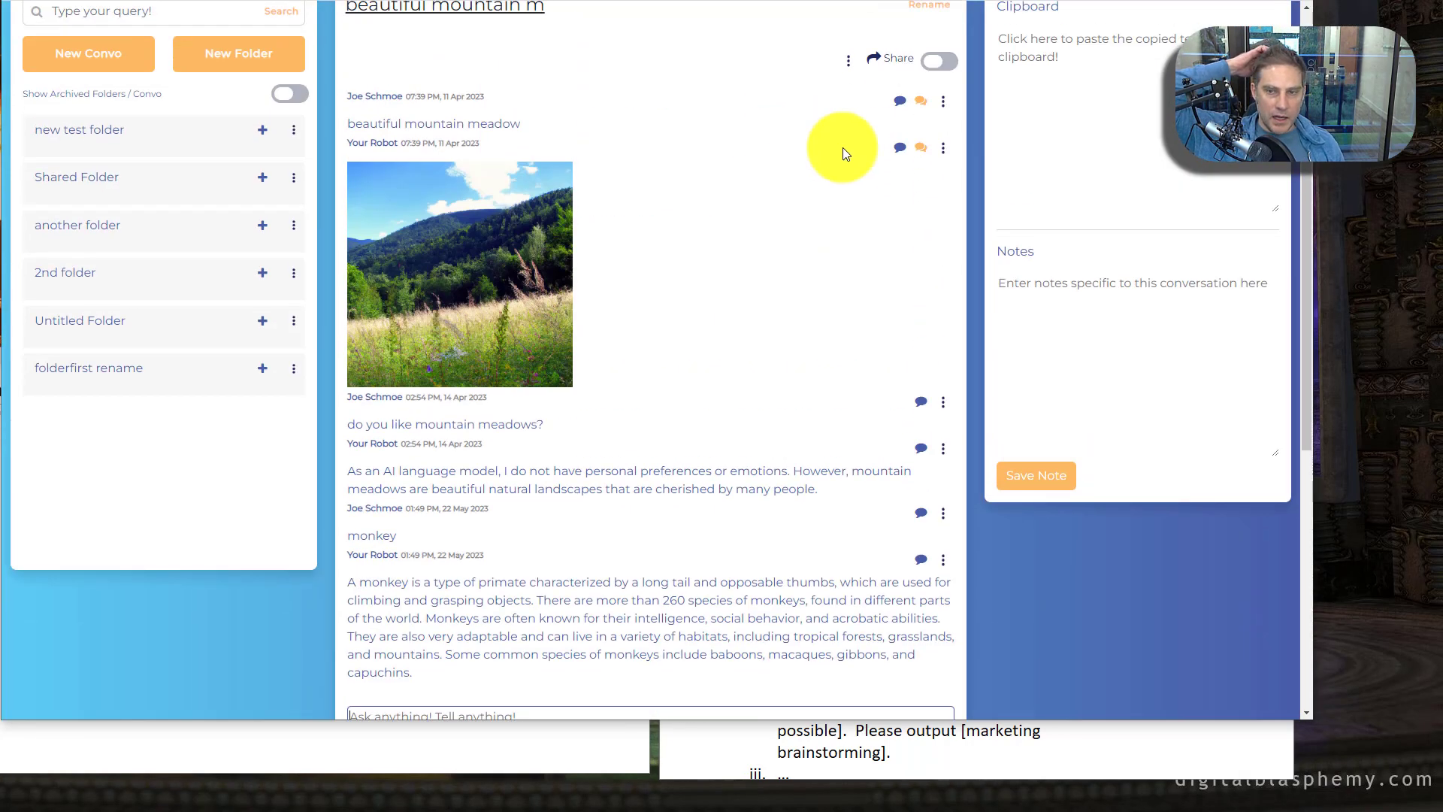
# Choose GPT-3.5 as the conversation's AI model.
pyautogui.click(921, 147)
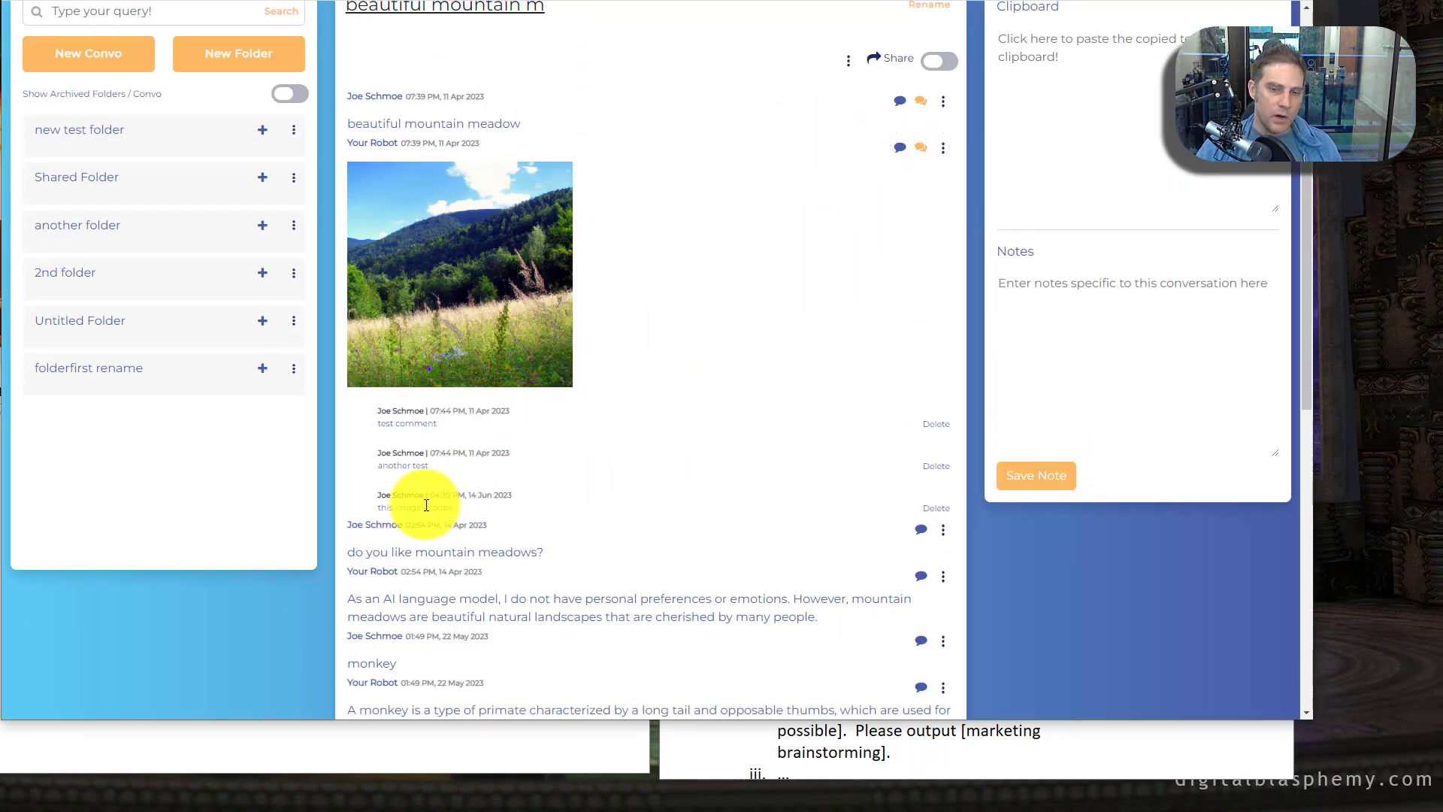
pyautogui.scroll(-3, 419, 554)
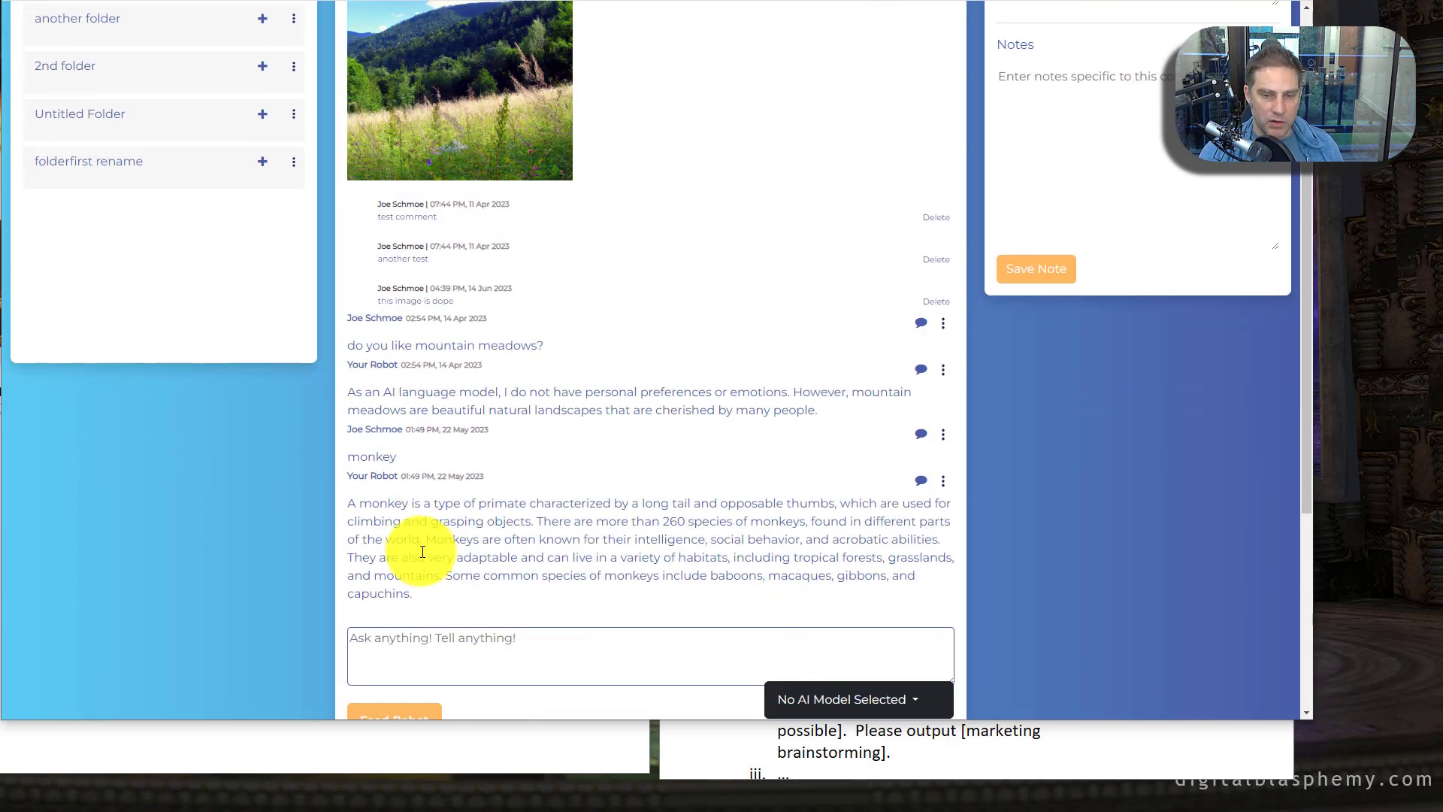
pyautogui.click(787, 697)
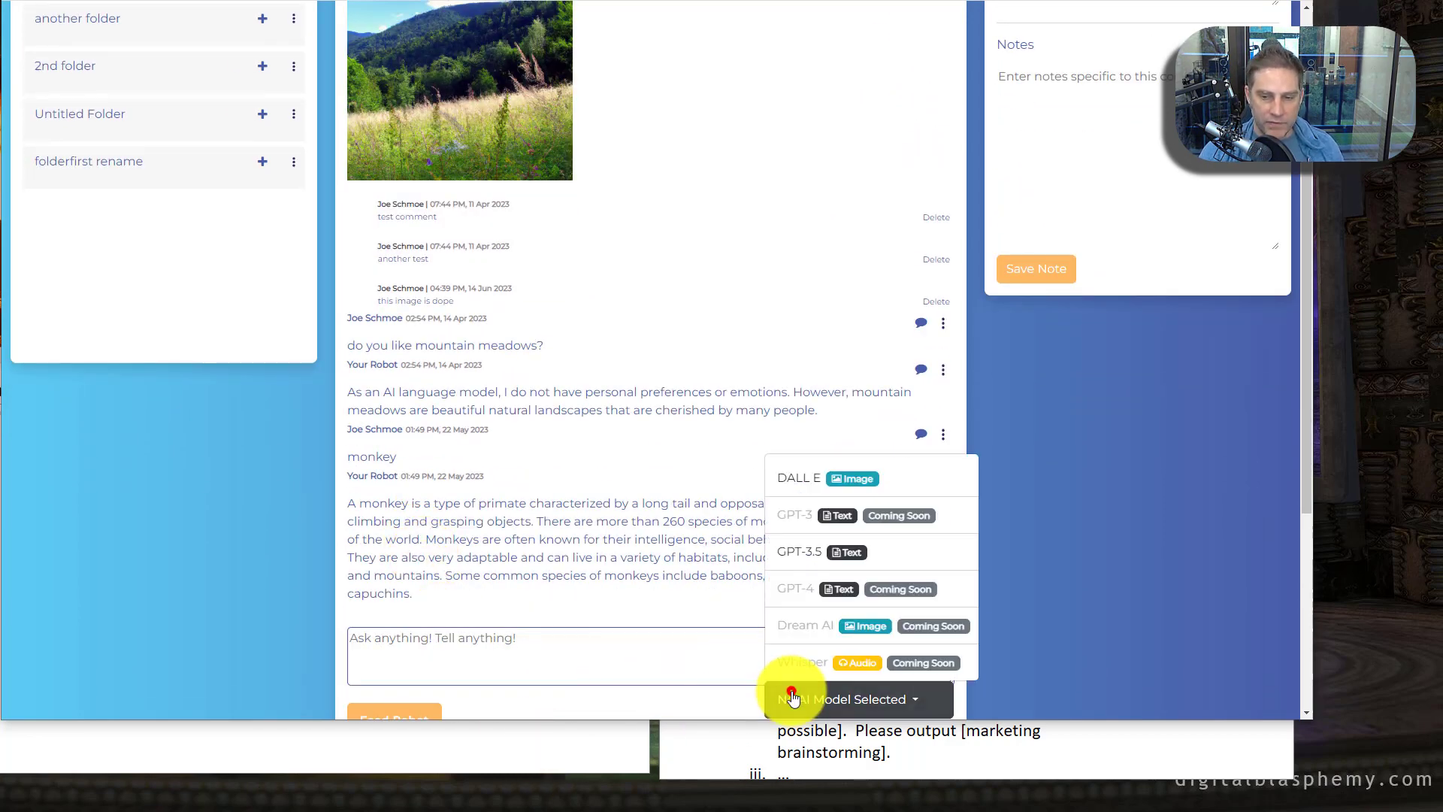
pyautogui.click(786, 548)
pyautogui.scroll(-4, 638, 644)
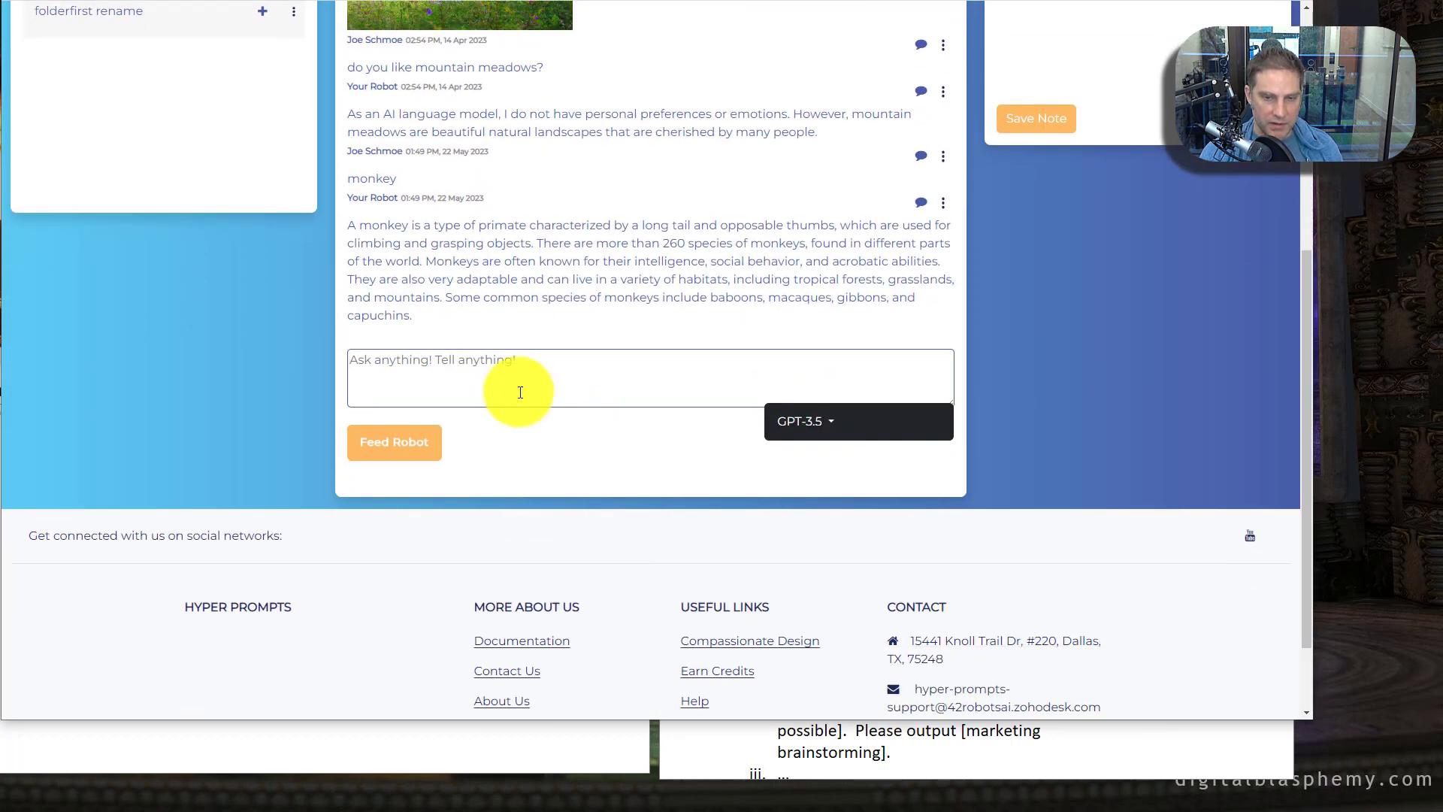
pyautogui.click(510, 385)
# Show the image's three comments, ending with 'this image is dope'.
pyautogui.scroll(2, 474, 400)
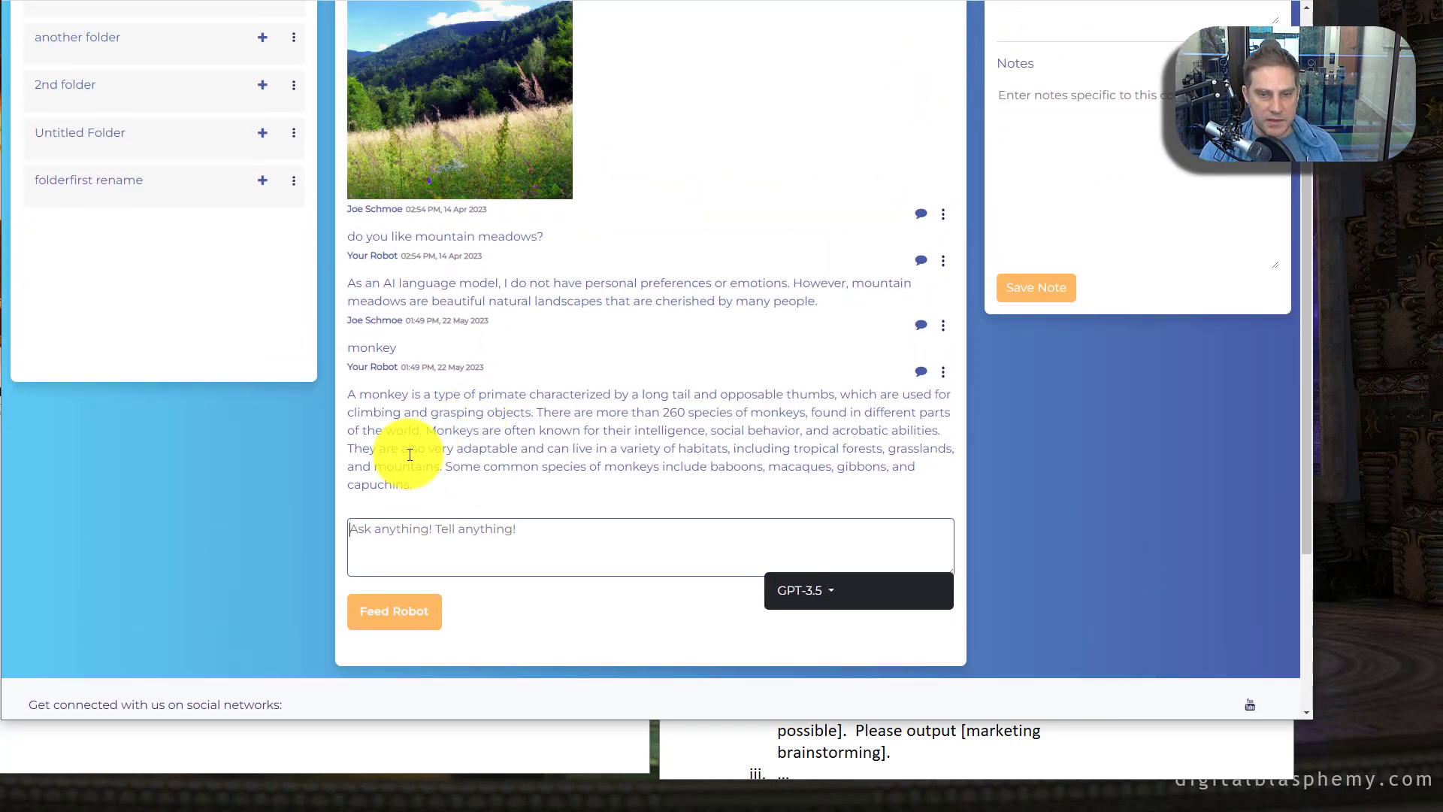
pyautogui.scroll(3, 678, 467)
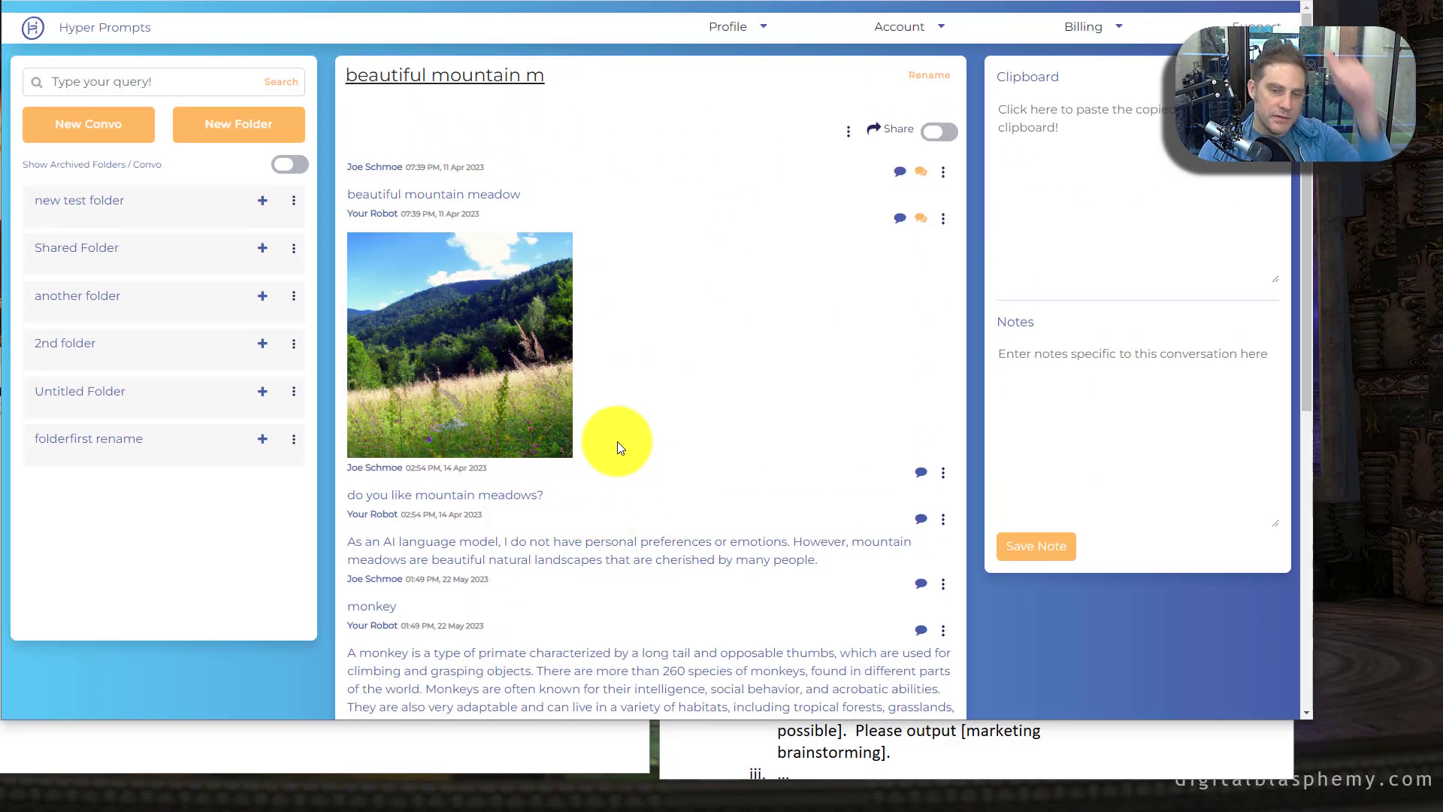
pyautogui.click(921, 218)
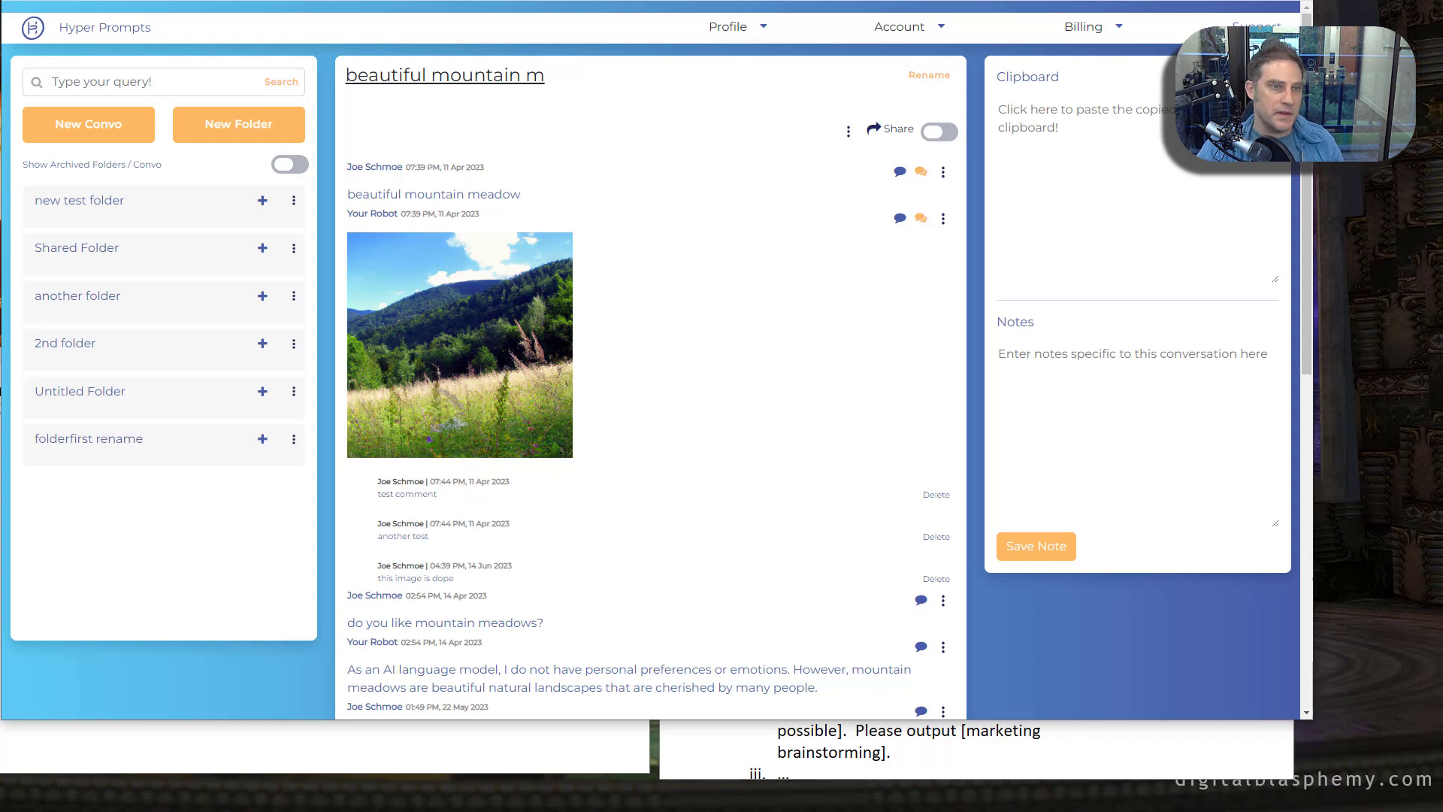
pyautogui.click(1044, 175)
pyautogui.click(1044, 174)
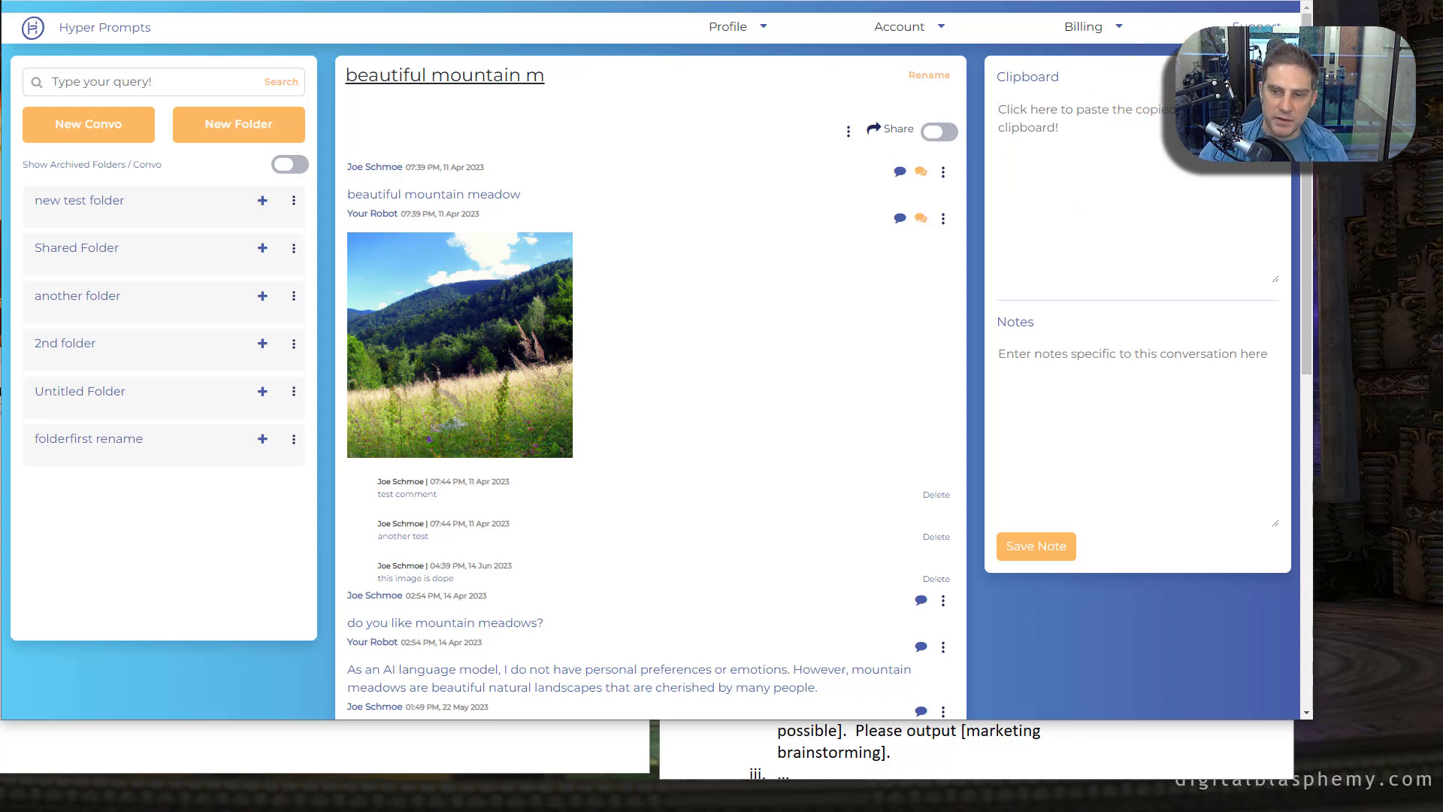
pyautogui.click(1081, 360)
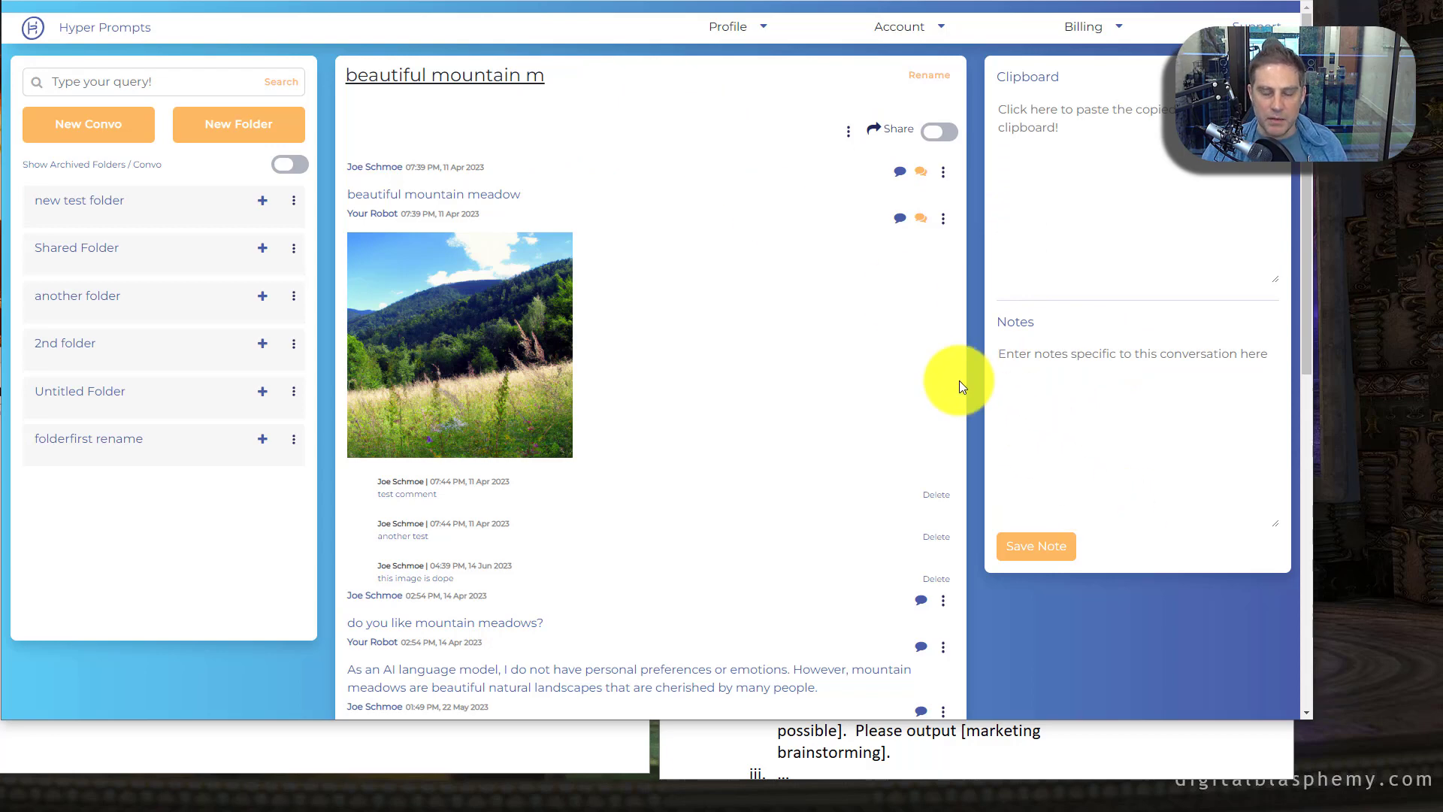
pyautogui.scroll(-8, 957, 381)
pyautogui.scroll(5, 833, 415)
pyautogui.scroll(3, 833, 415)
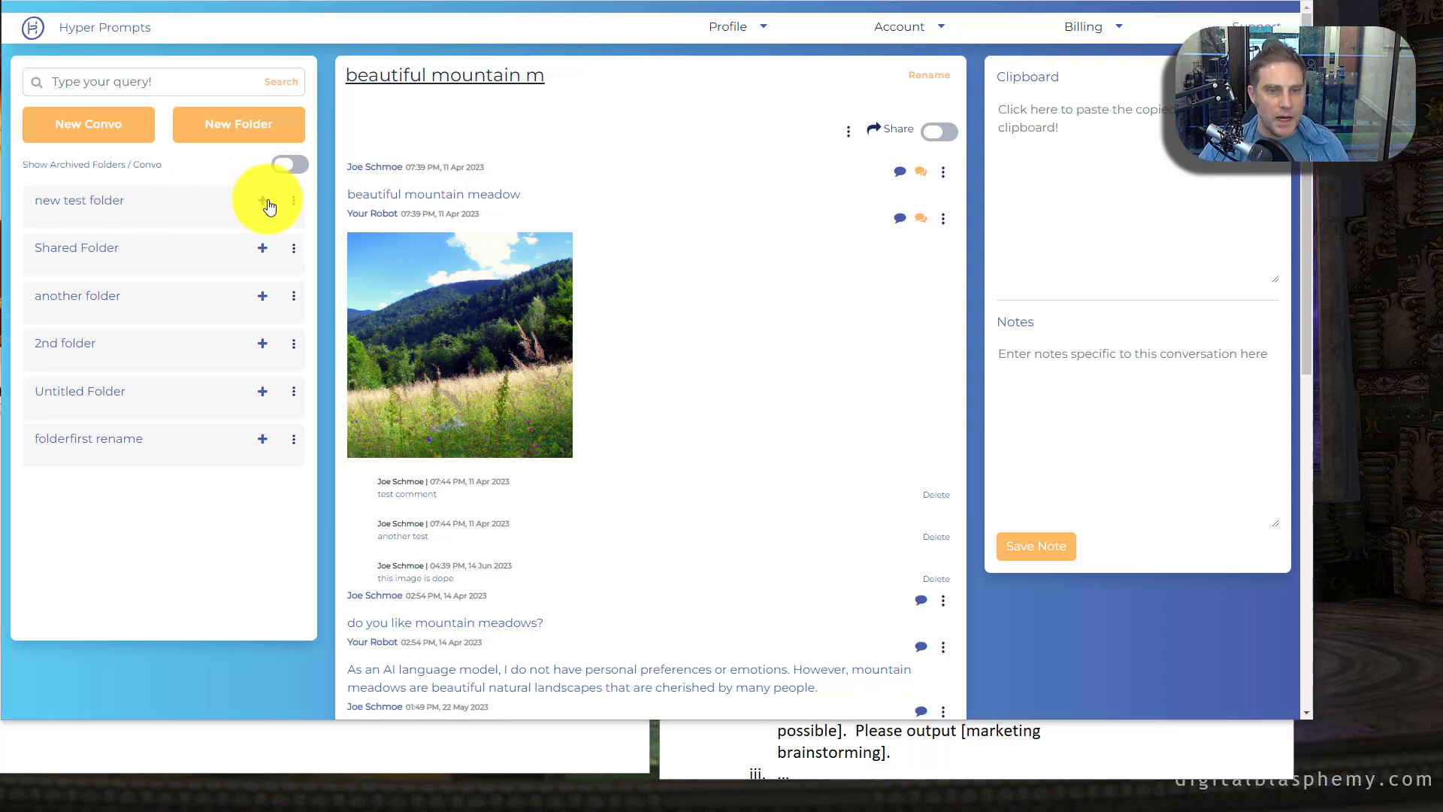
# Expand Shared Folder, Meal Planning 3 and Meal Planning 4, ending with archived items hidden.
pyautogui.click(286, 166)
pyautogui.click(75, 248)
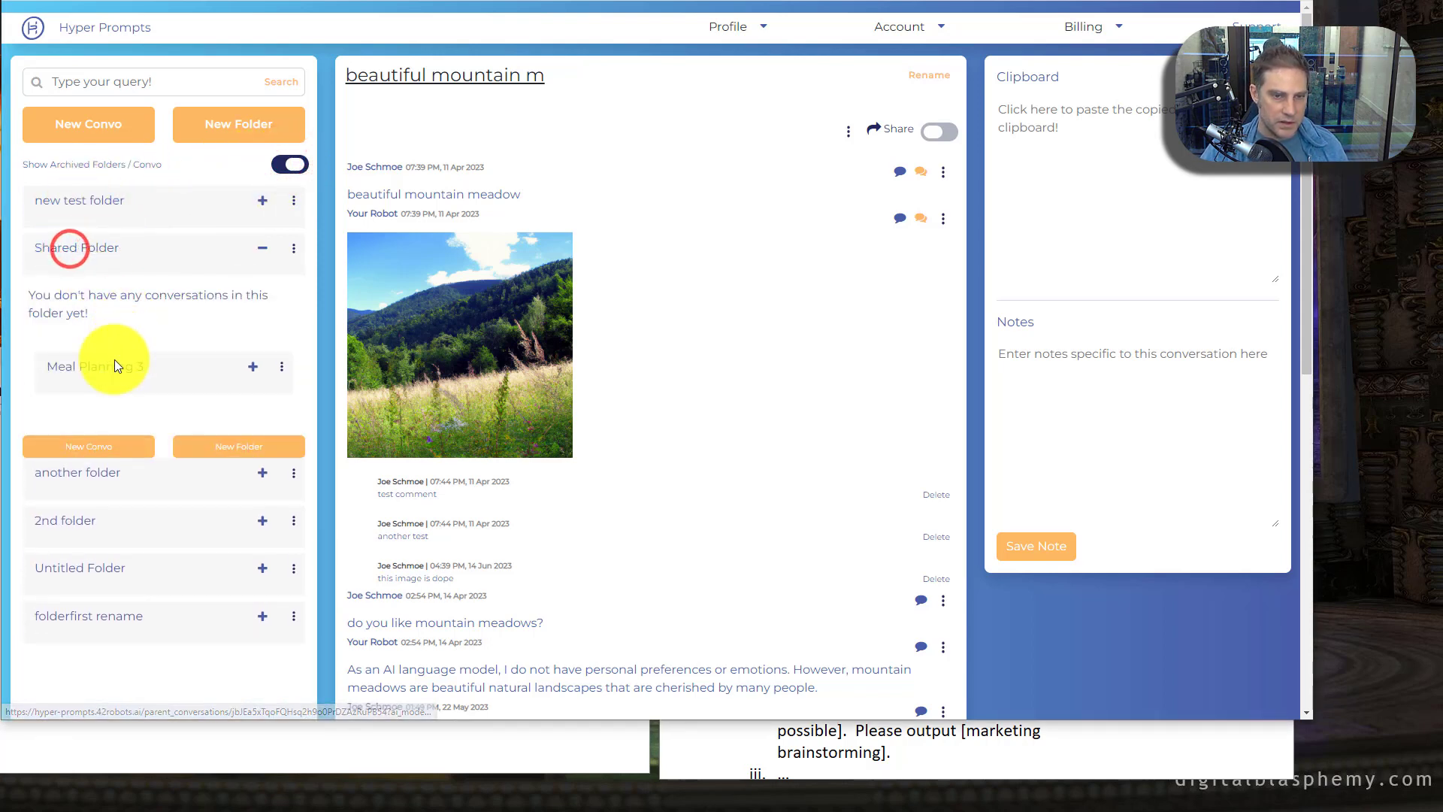
pyautogui.click(106, 373)
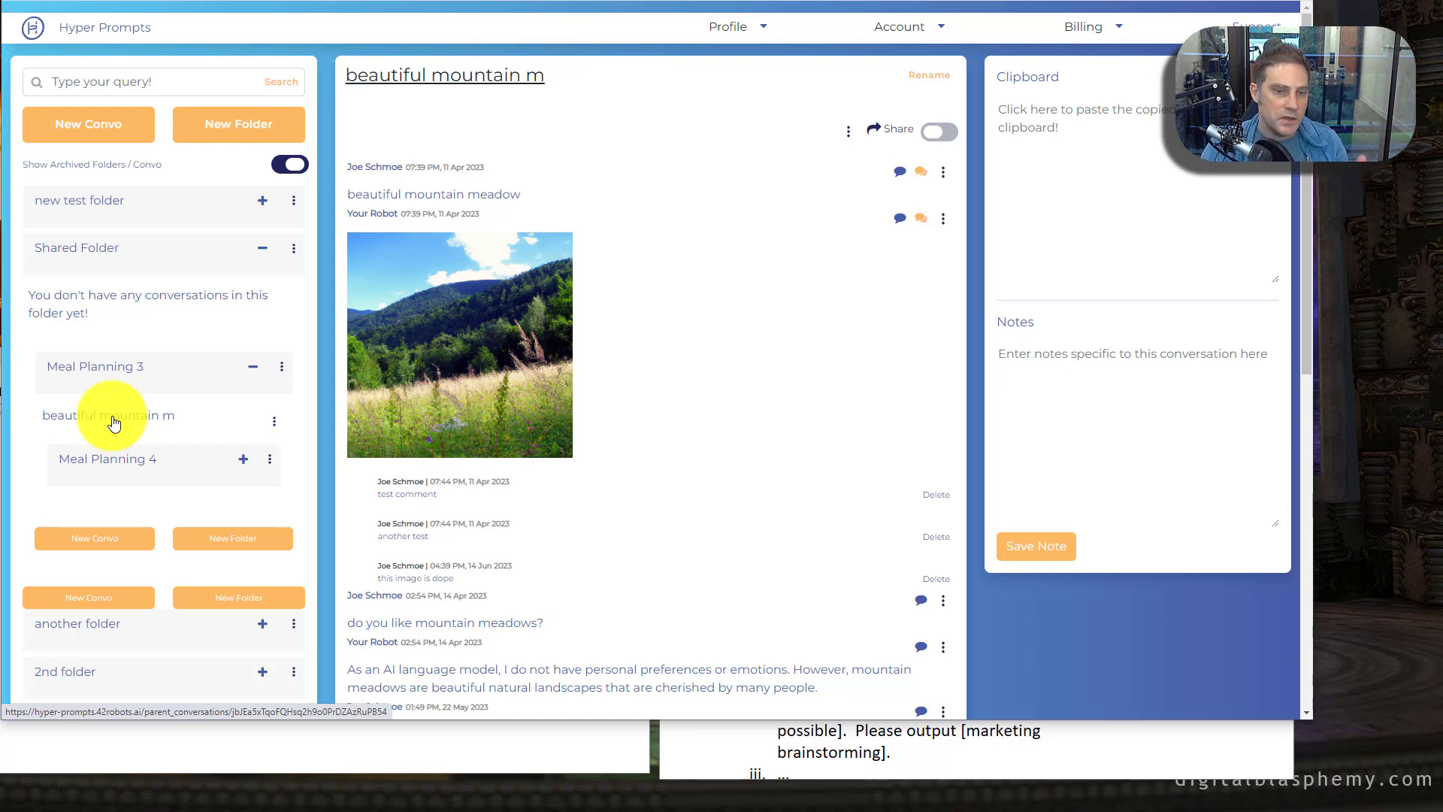
pyautogui.click(290, 165)
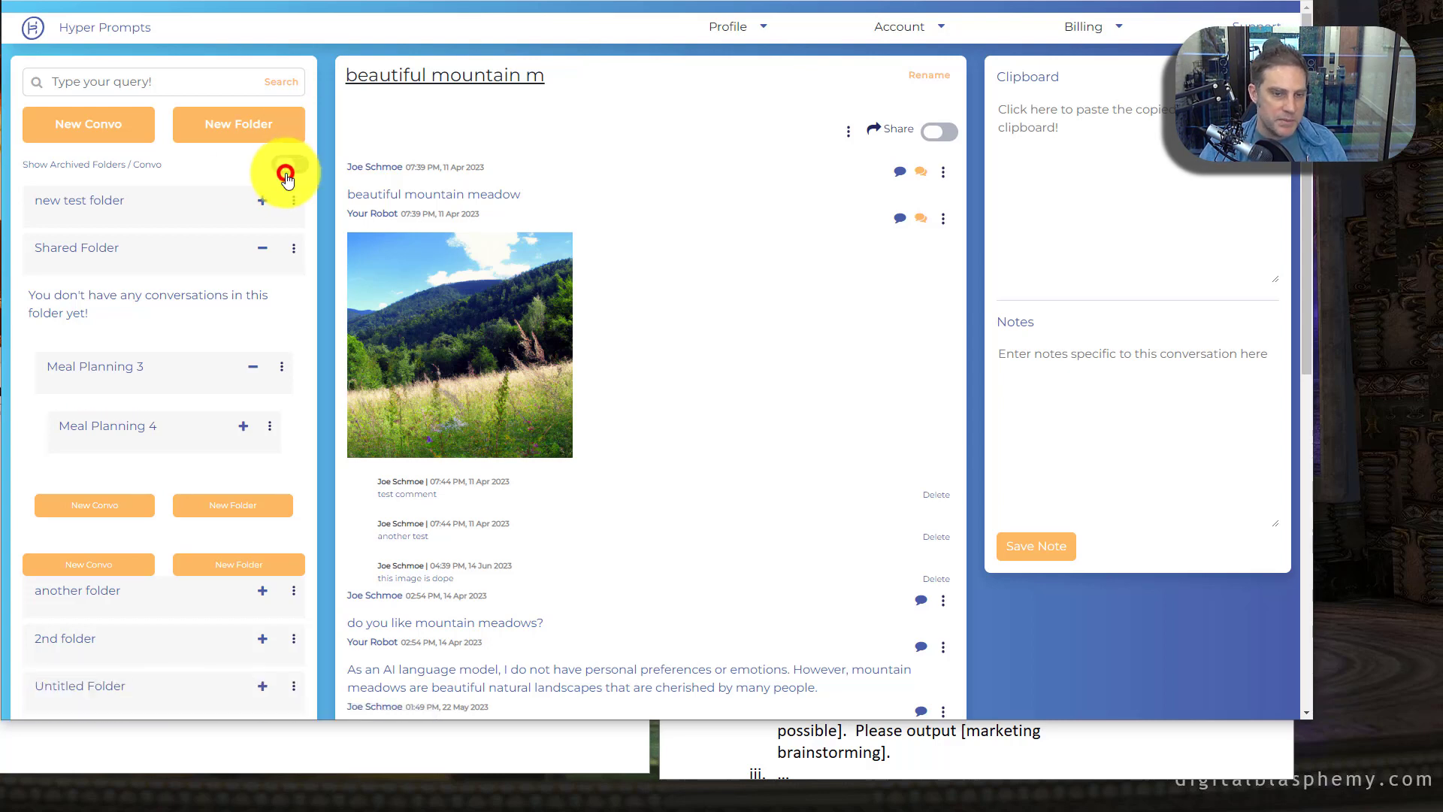
pyautogui.click(243, 426)
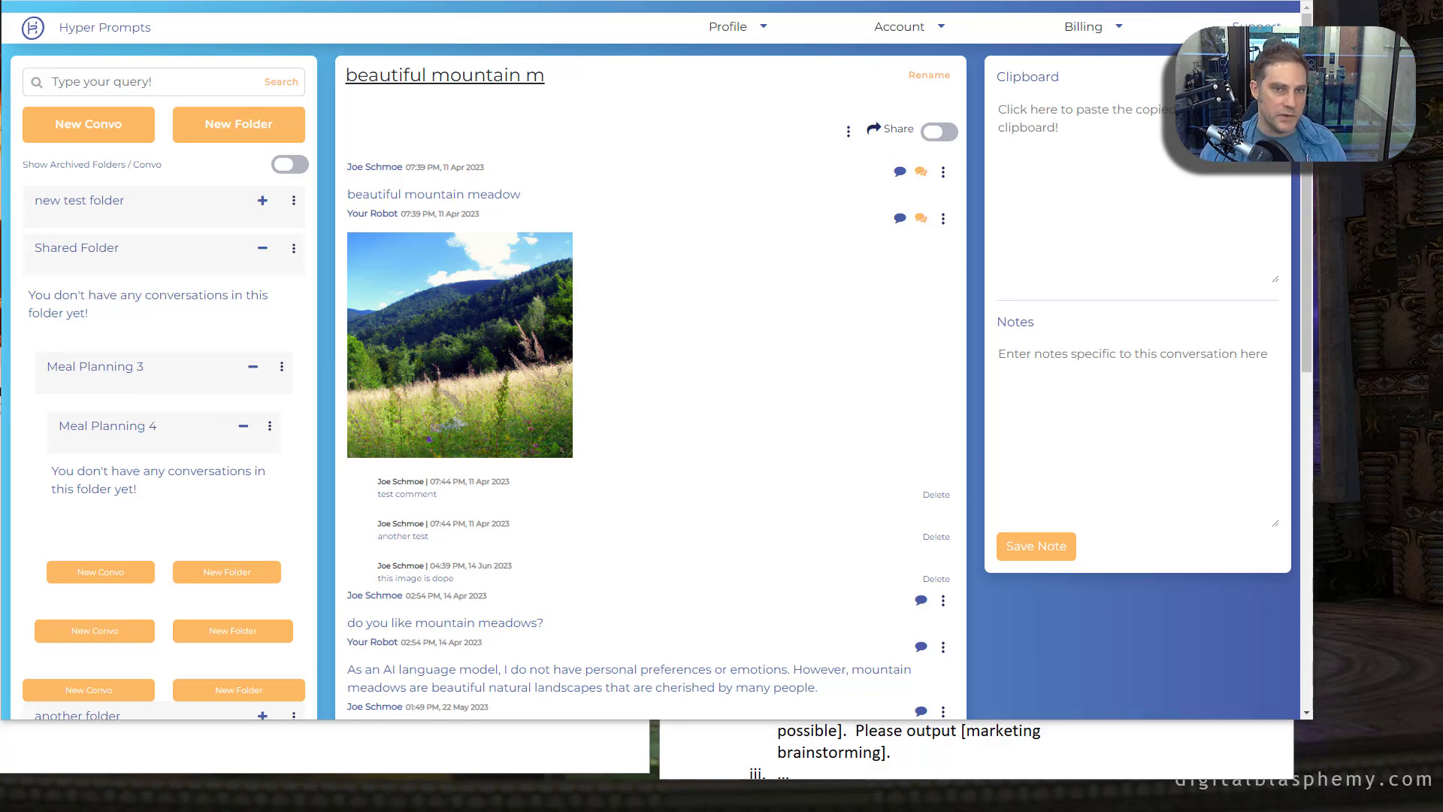
# Switch to ChatGPT's empty new chat set to GPT-3.5.
pyautogui.hotkey('alt', 'Tab')
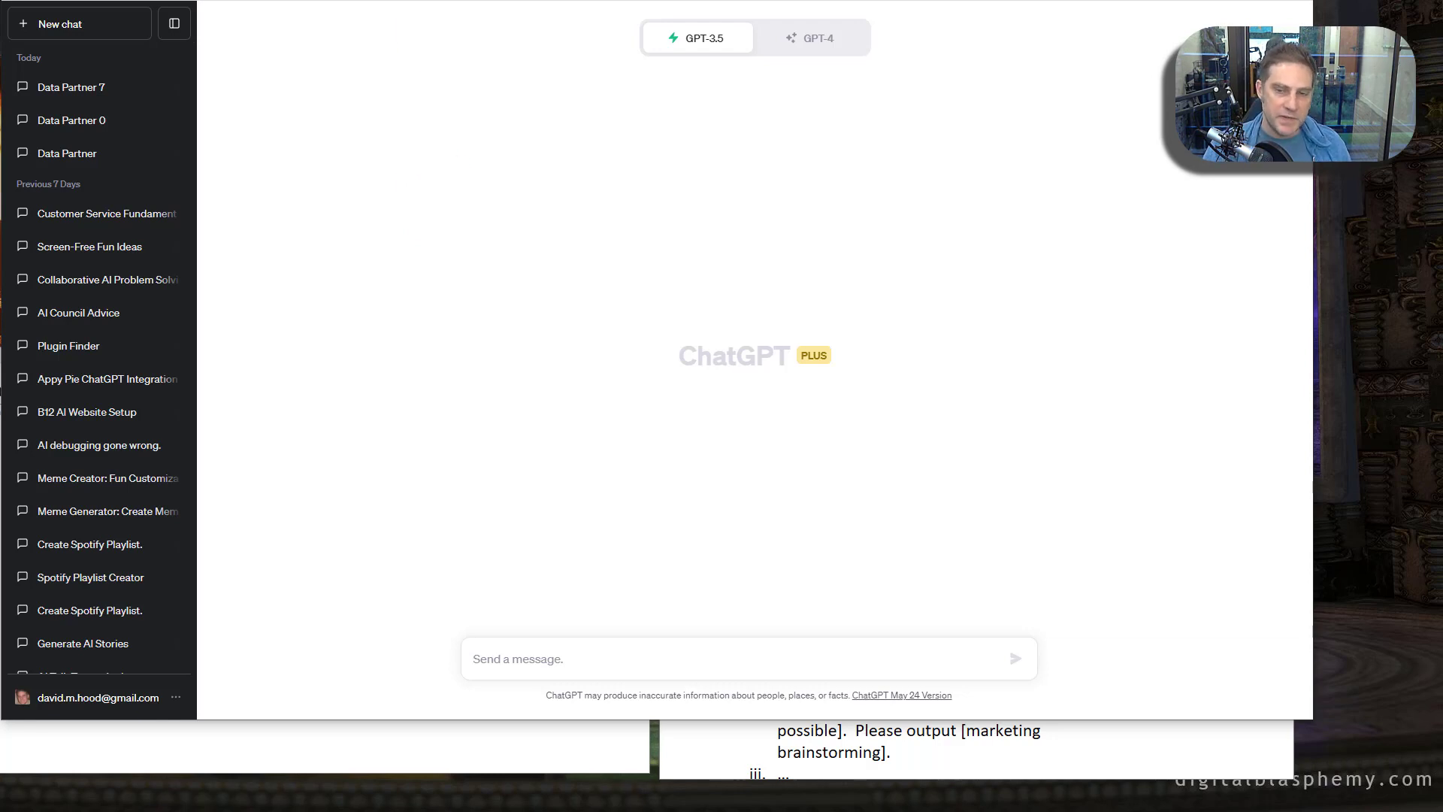
# Show page 2 of the Tree of Thoughts PDF and highlight 'Output' in Figure 1.
pyautogui.hotkey('alt', 'Tab')
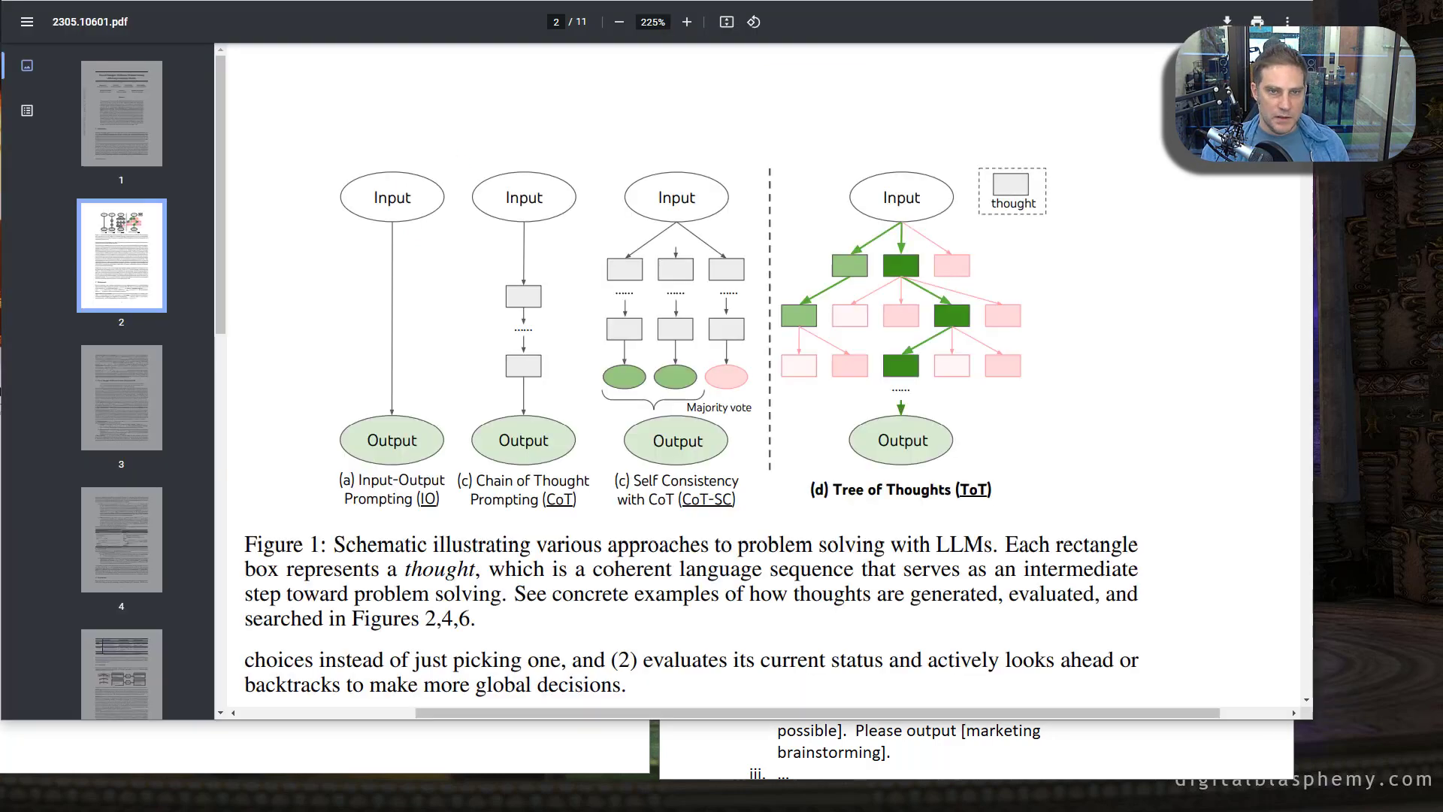
pyautogui.click(129, 140)
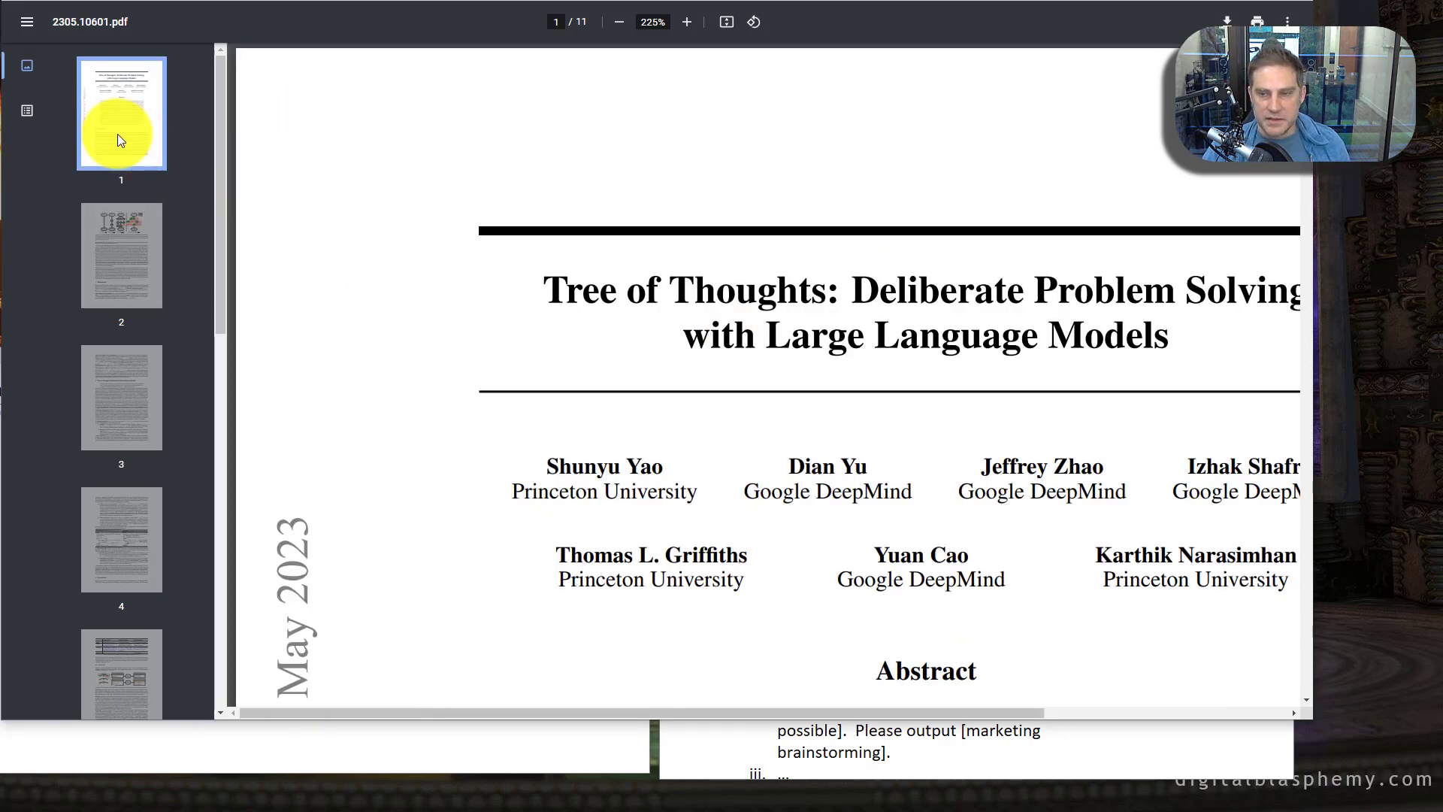
pyautogui.click(117, 246)
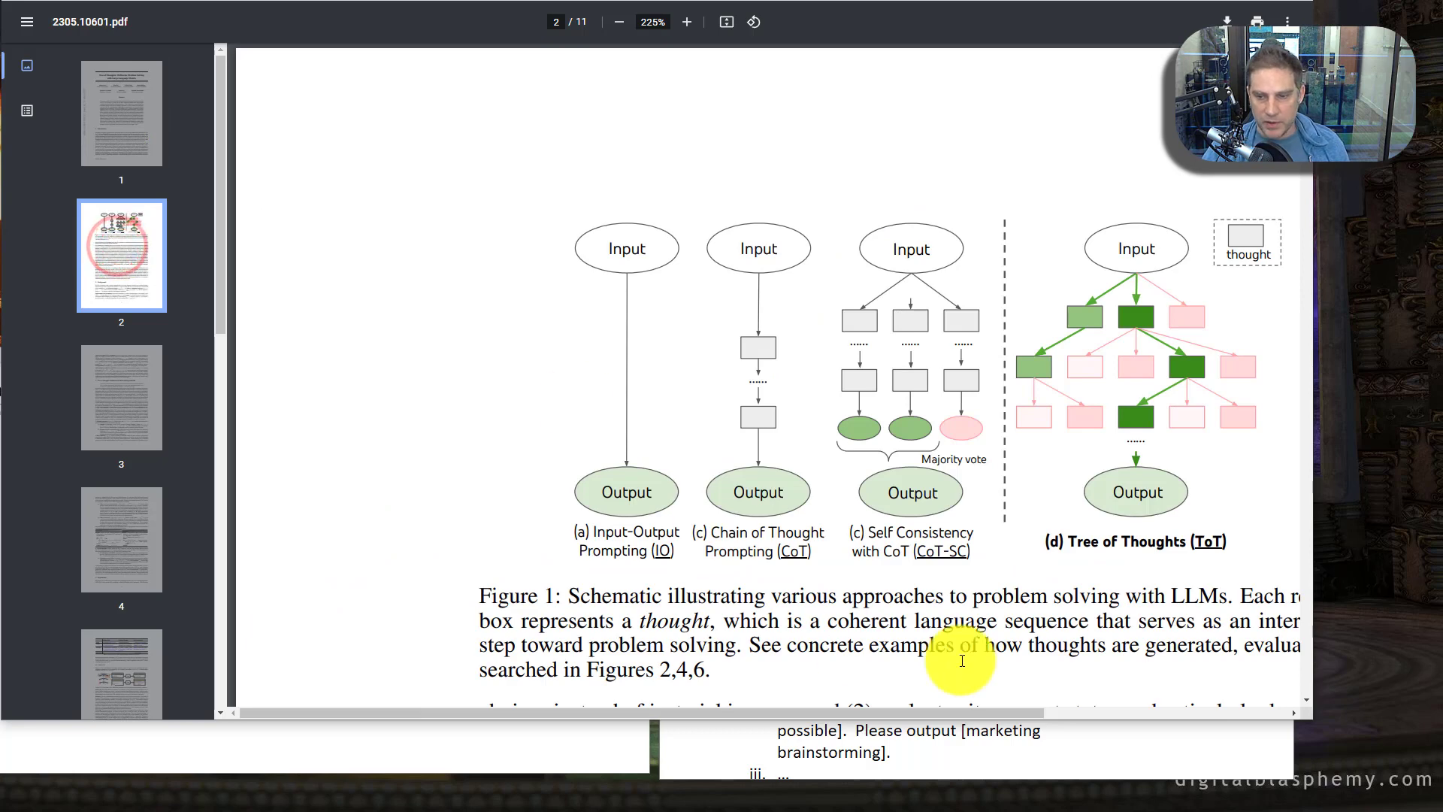
pyautogui.moveTo(886, 718); pyautogui.dragTo(1000, 718)
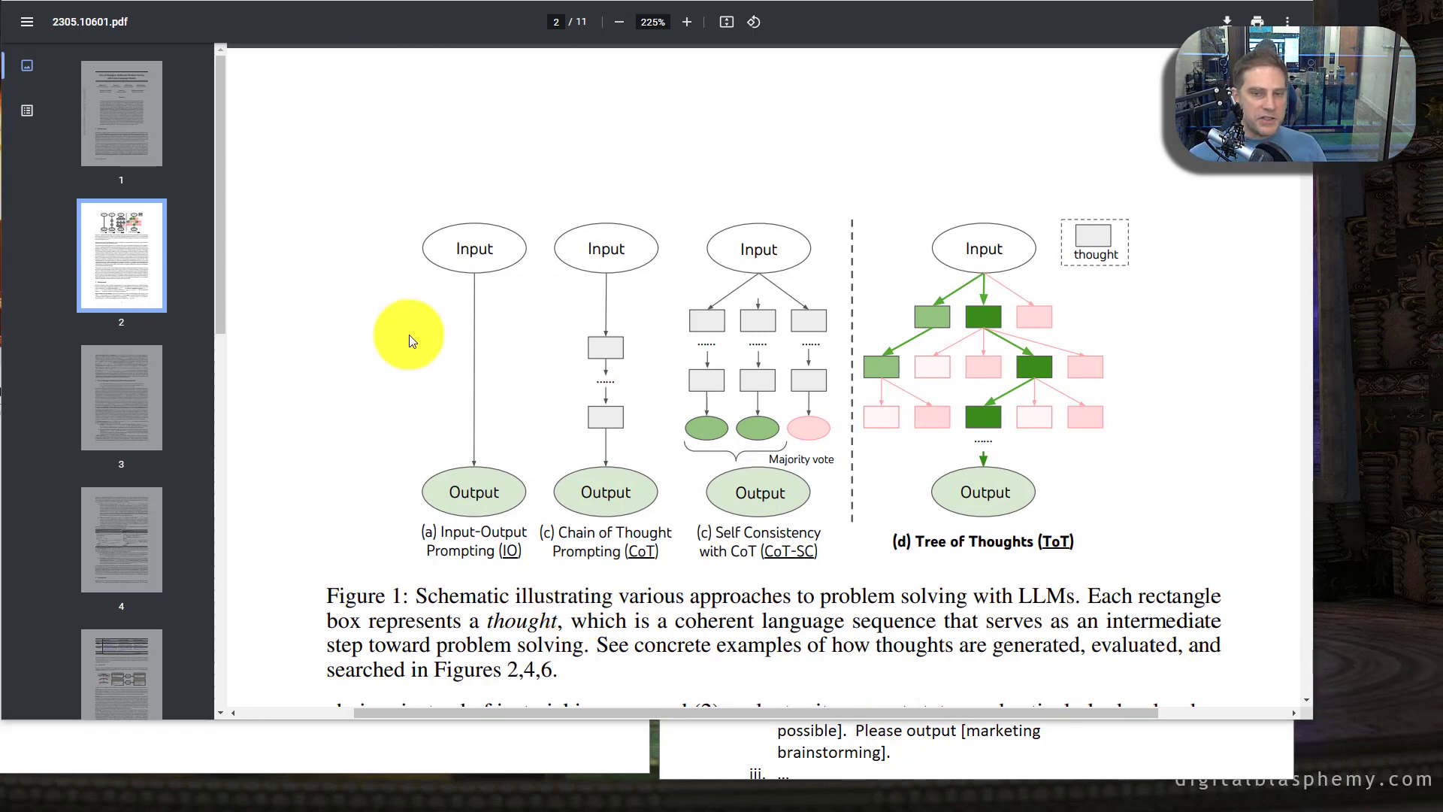
pyautogui.doubleClick(452, 258)
pyautogui.click(446, 496)
pyautogui.moveTo(479, 496); pyautogui.dragTo(522, 497)
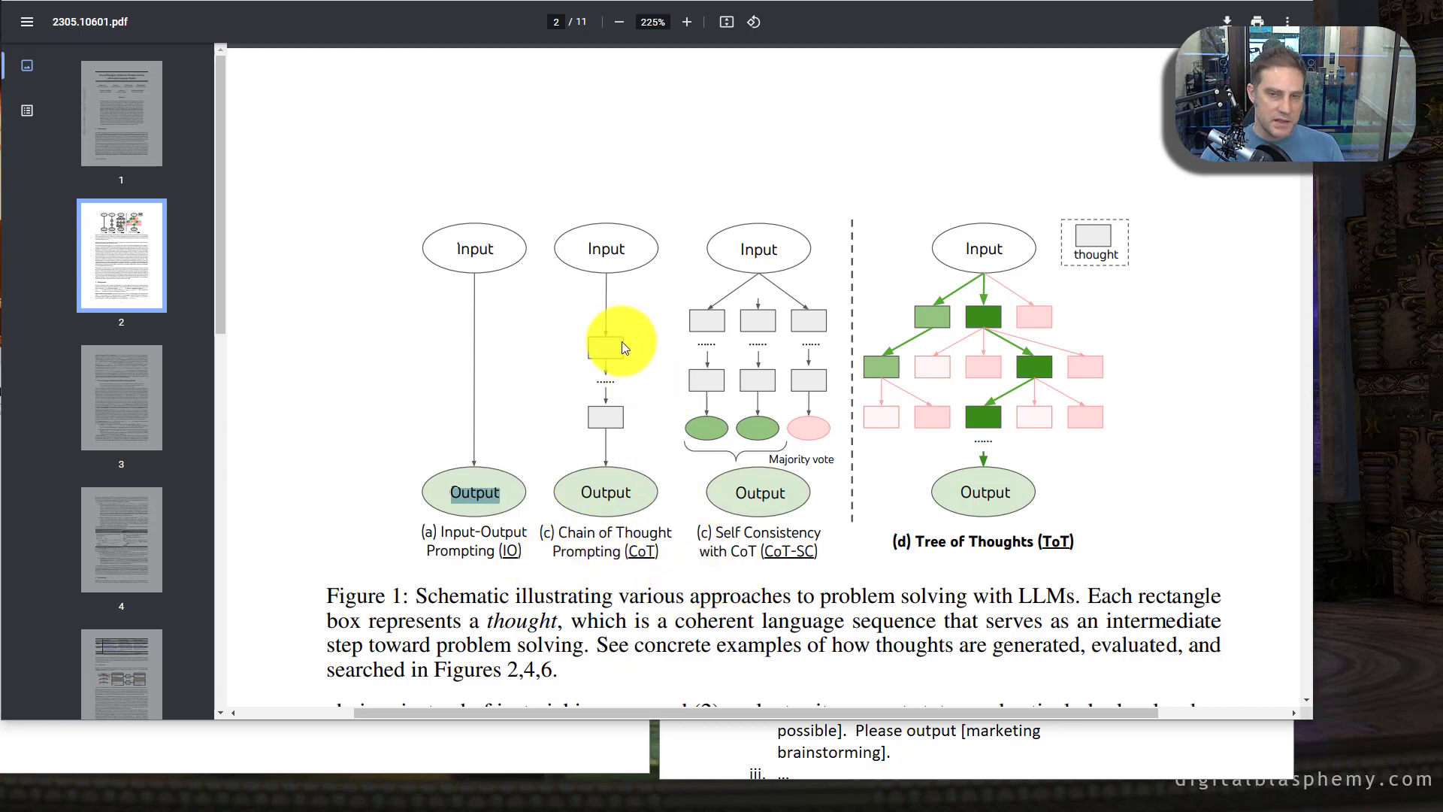
# Clear the Output highlight and select the Chain of Thought Prompting caption in the paper.
pyautogui.click(542, 535)
pyautogui.moveTo(540, 535); pyautogui.dragTo(668, 560)
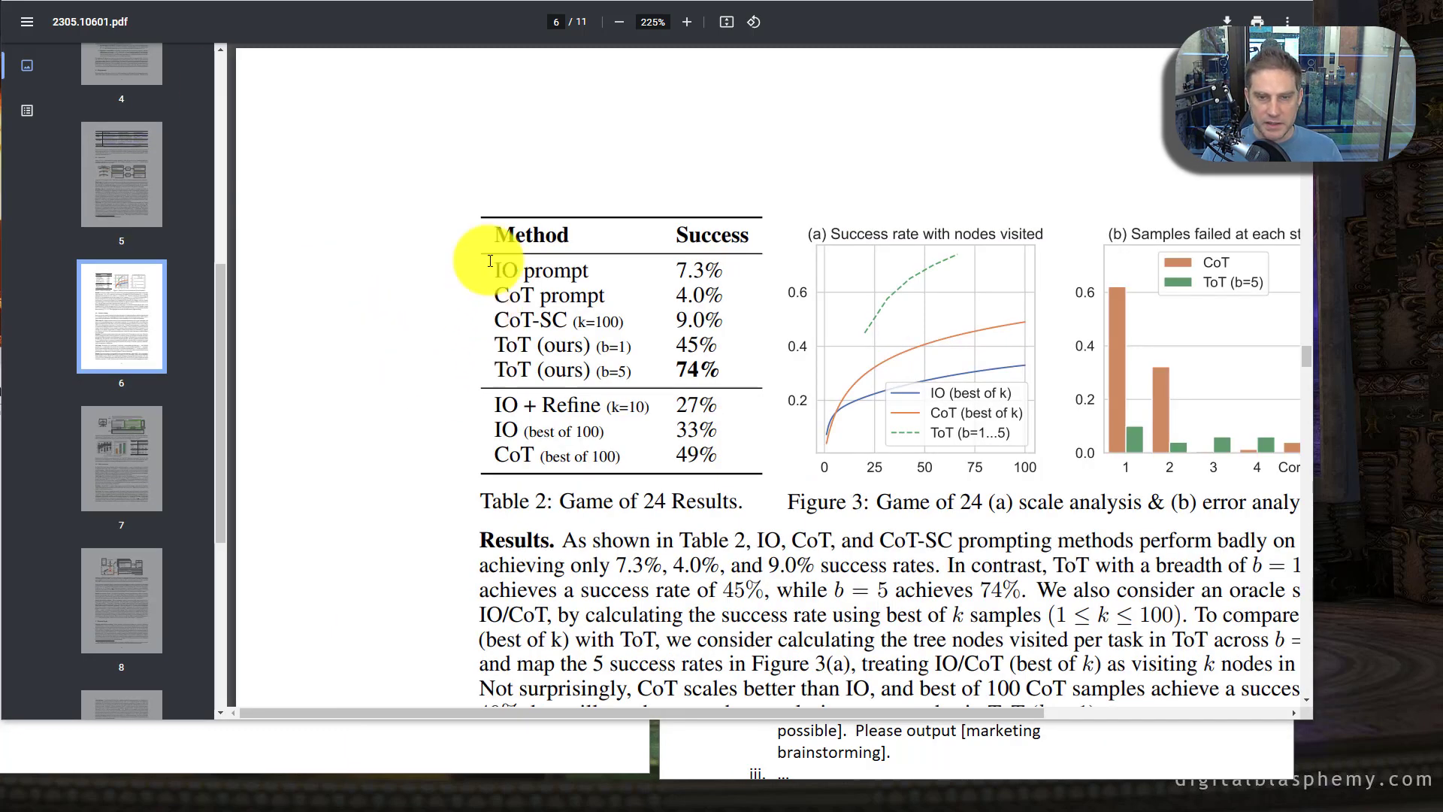
# Highlight Table 2's IO prompt 7.3% row and the 74% result for ToT (b=5).
pyautogui.moveTo(490, 263); pyautogui.dragTo(709, 271)
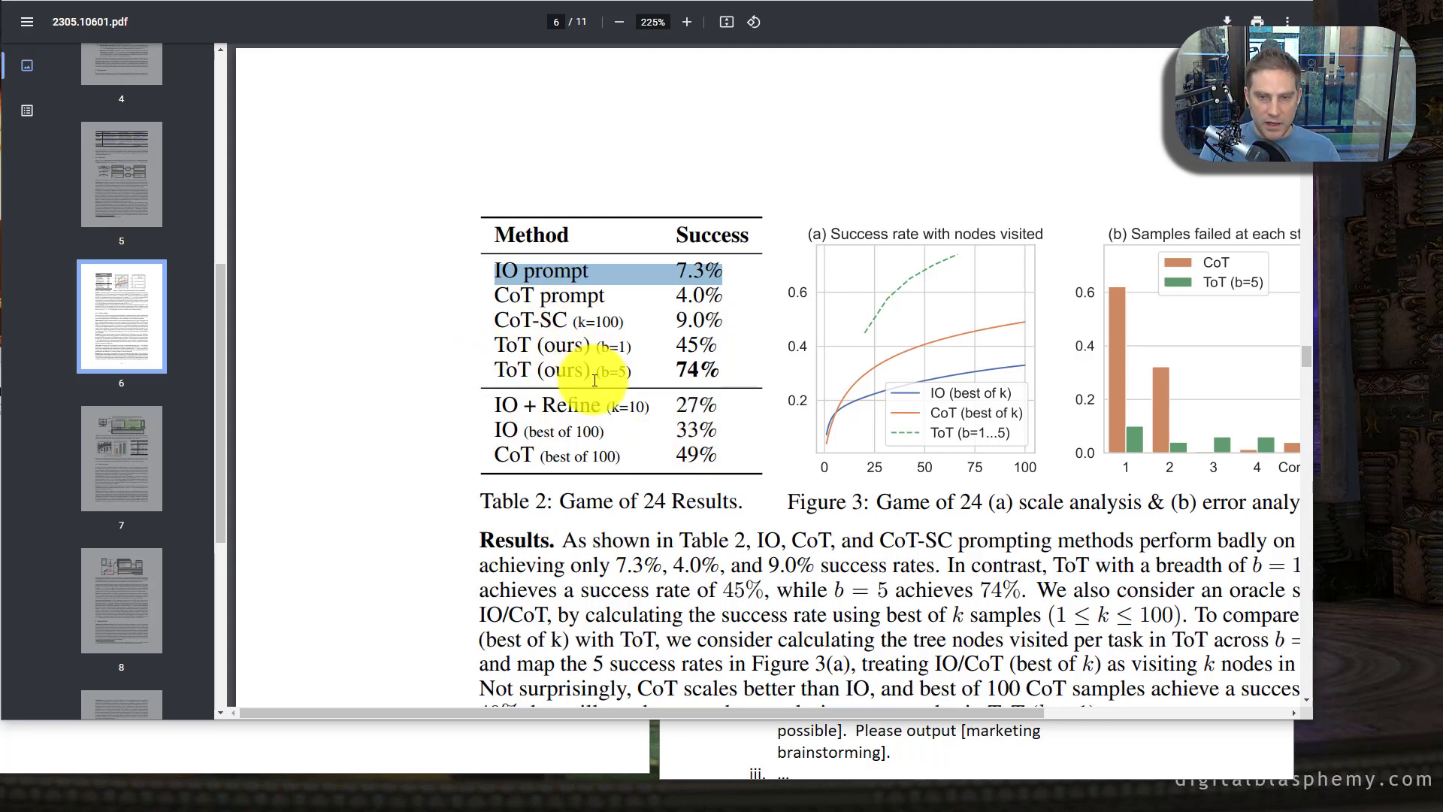
pyautogui.moveTo(594, 373); pyautogui.dragTo(633, 373)
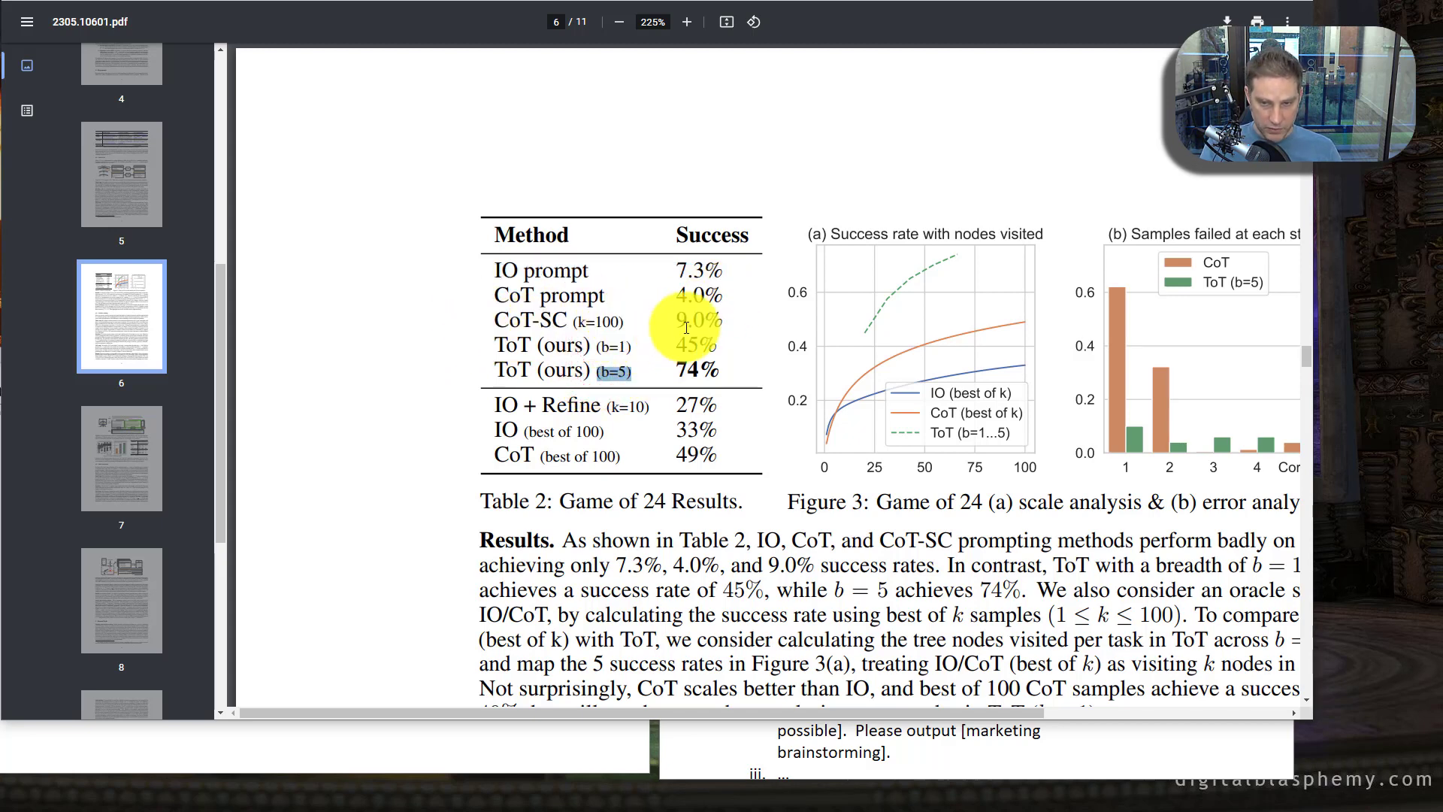
pyautogui.click(673, 374)
pyautogui.moveTo(513, 274); pyautogui.dragTo(731, 268)
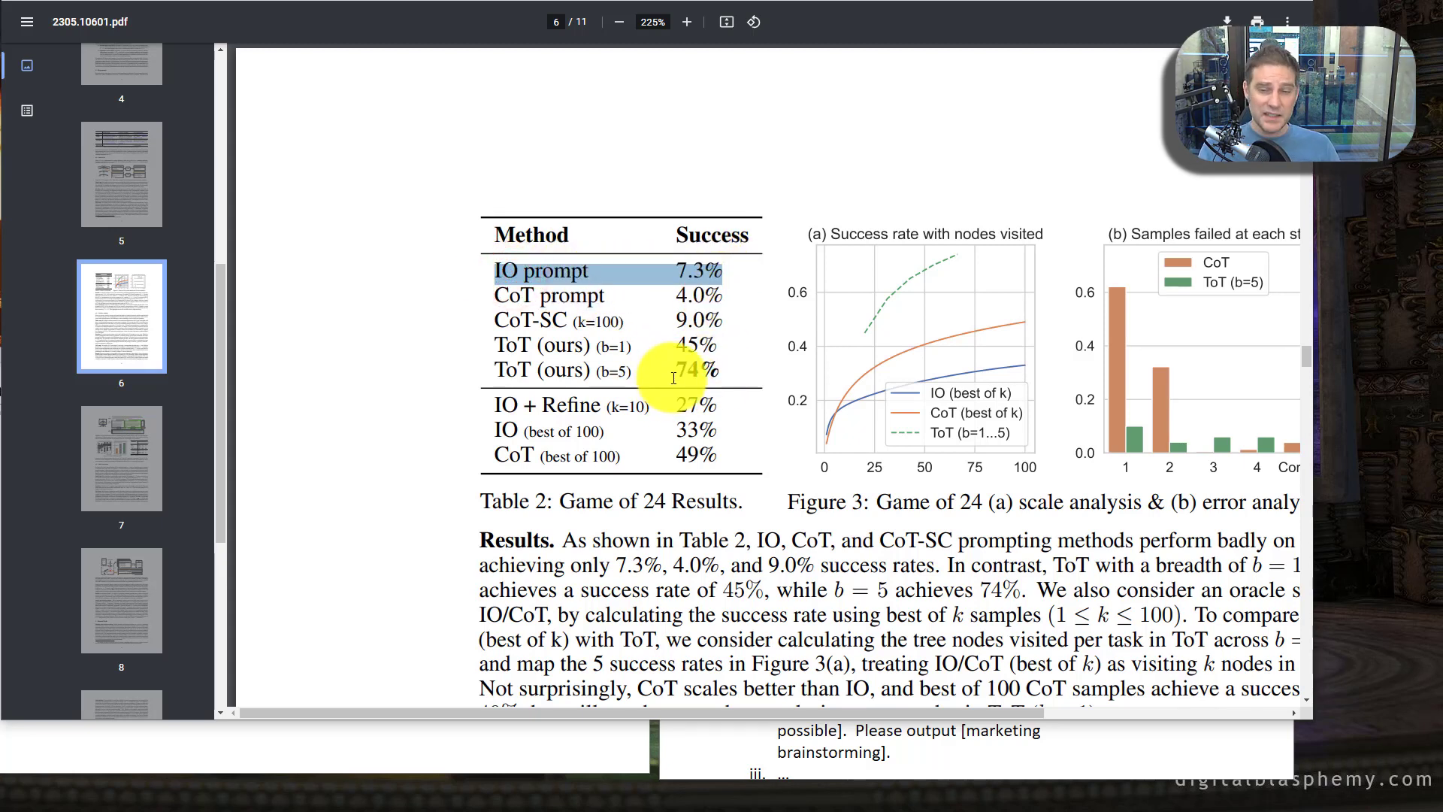
pyautogui.click(660, 278)
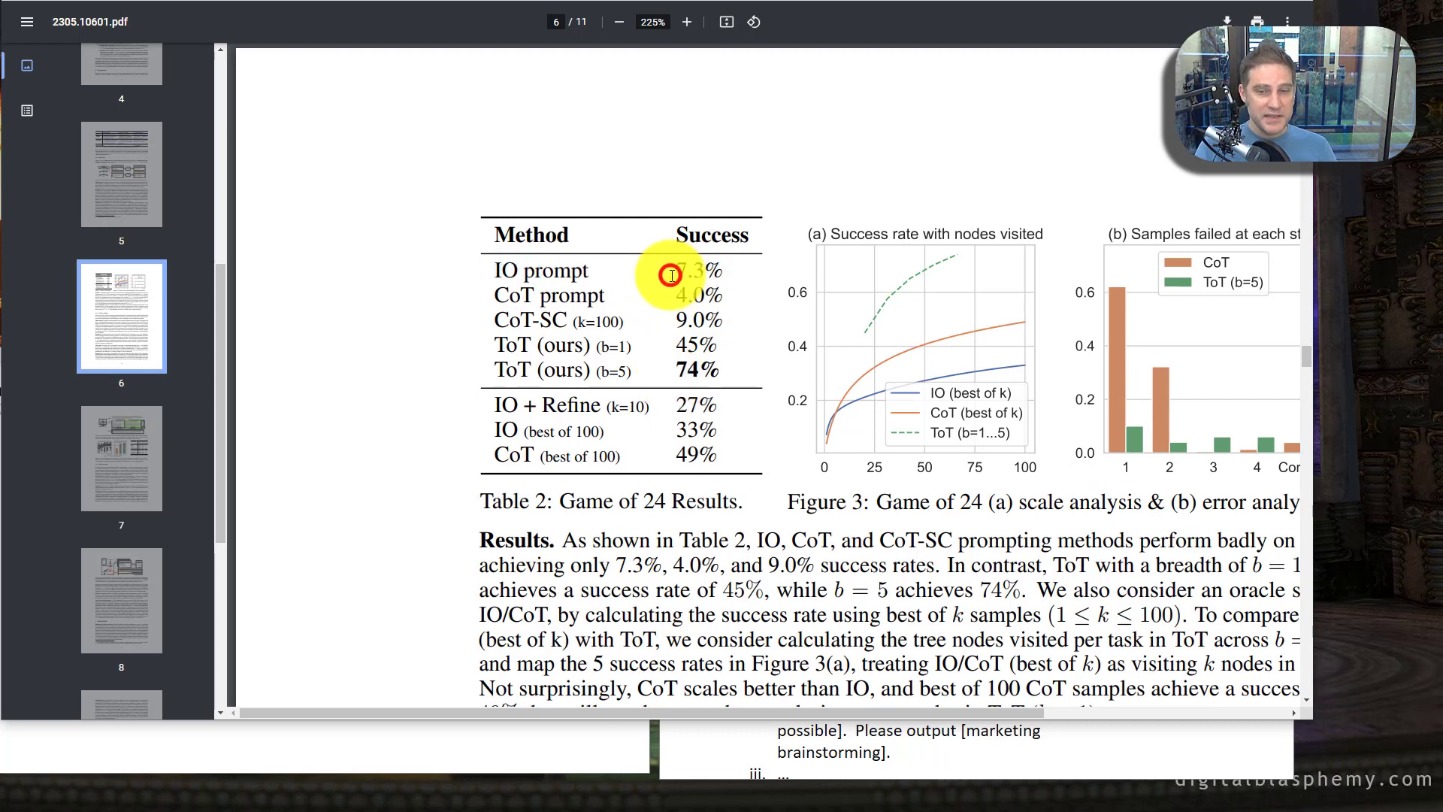
pyautogui.moveTo(735, 256); pyautogui.dragTo(676, 270)
pyautogui.moveTo(670, 370); pyautogui.dragTo(708, 362)
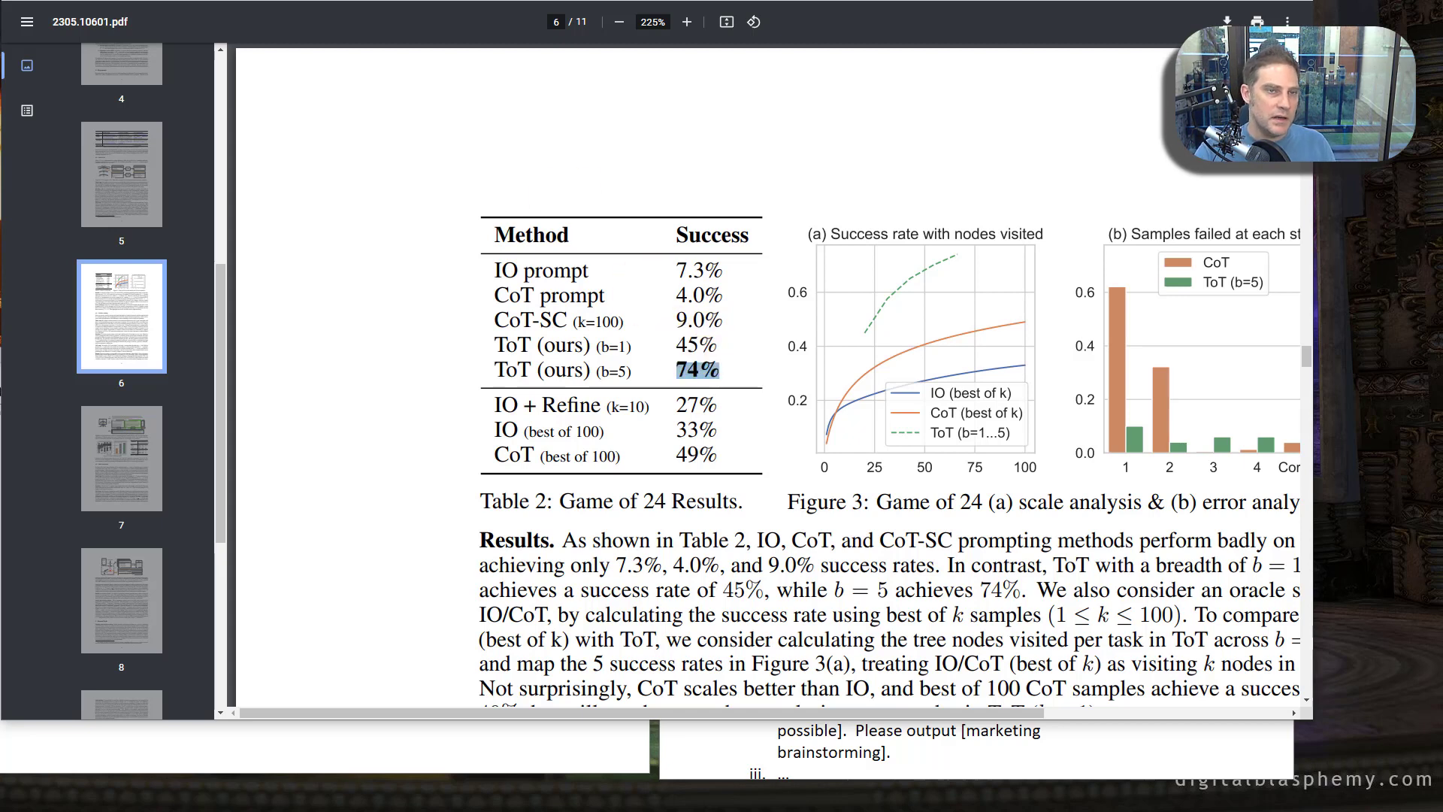
# Switch back to the Hyper Prompts chat and put the cursor in the 'Ask anything!' box.
pyautogui.hotkey('alt', 'Tab')
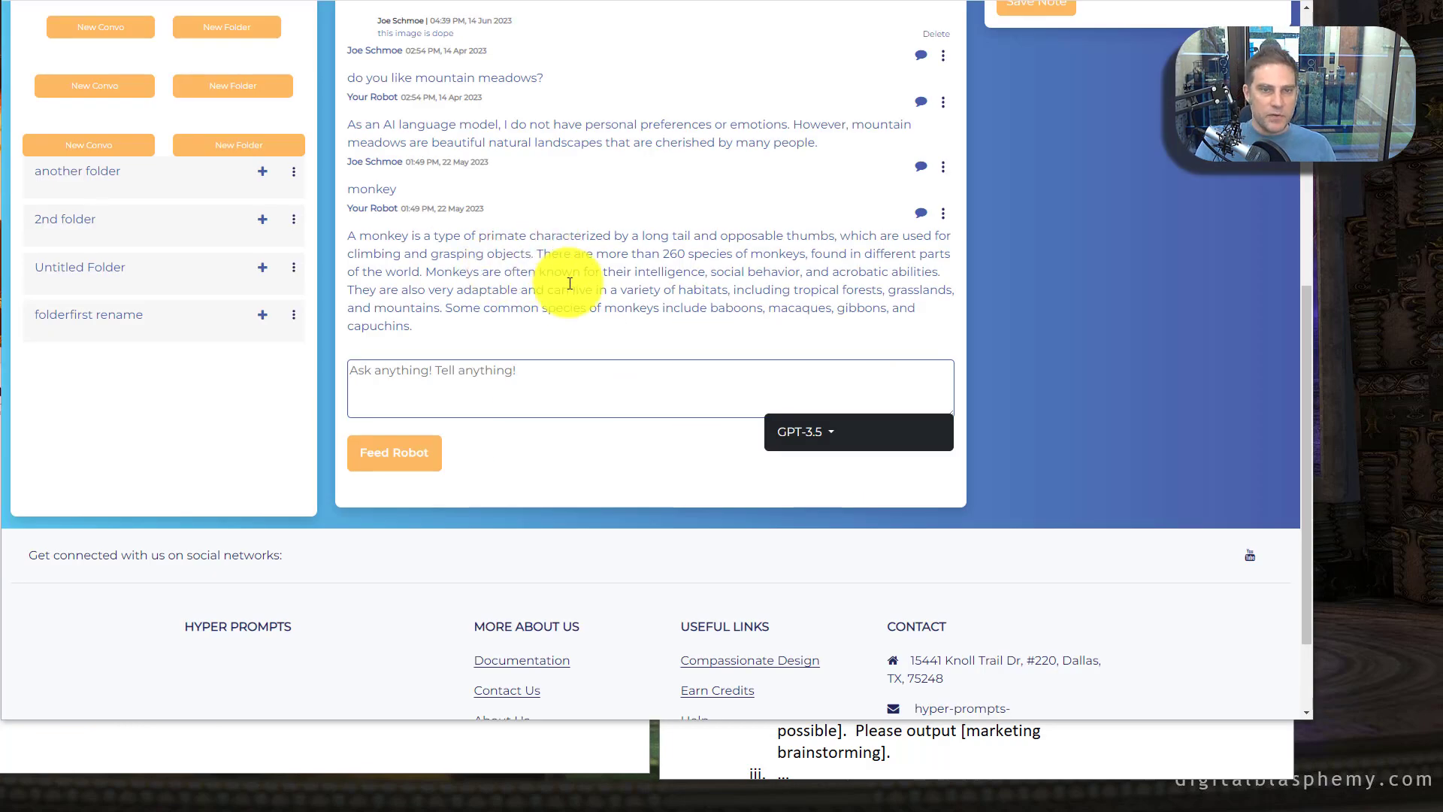
pyautogui.scroll(-1, 520, 358)
pyautogui.click(506, 346)
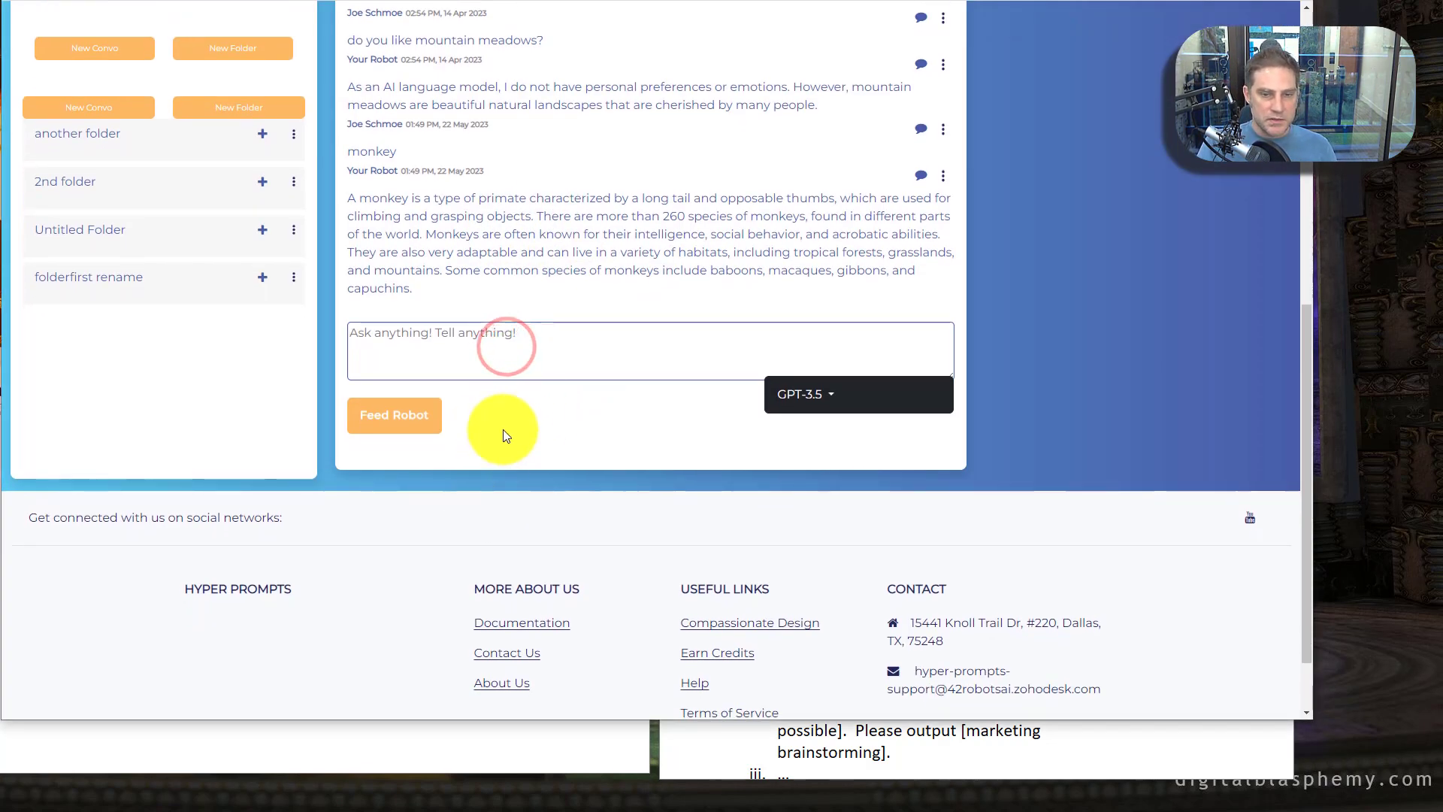
pyautogui.scroll(1, 481, 423)
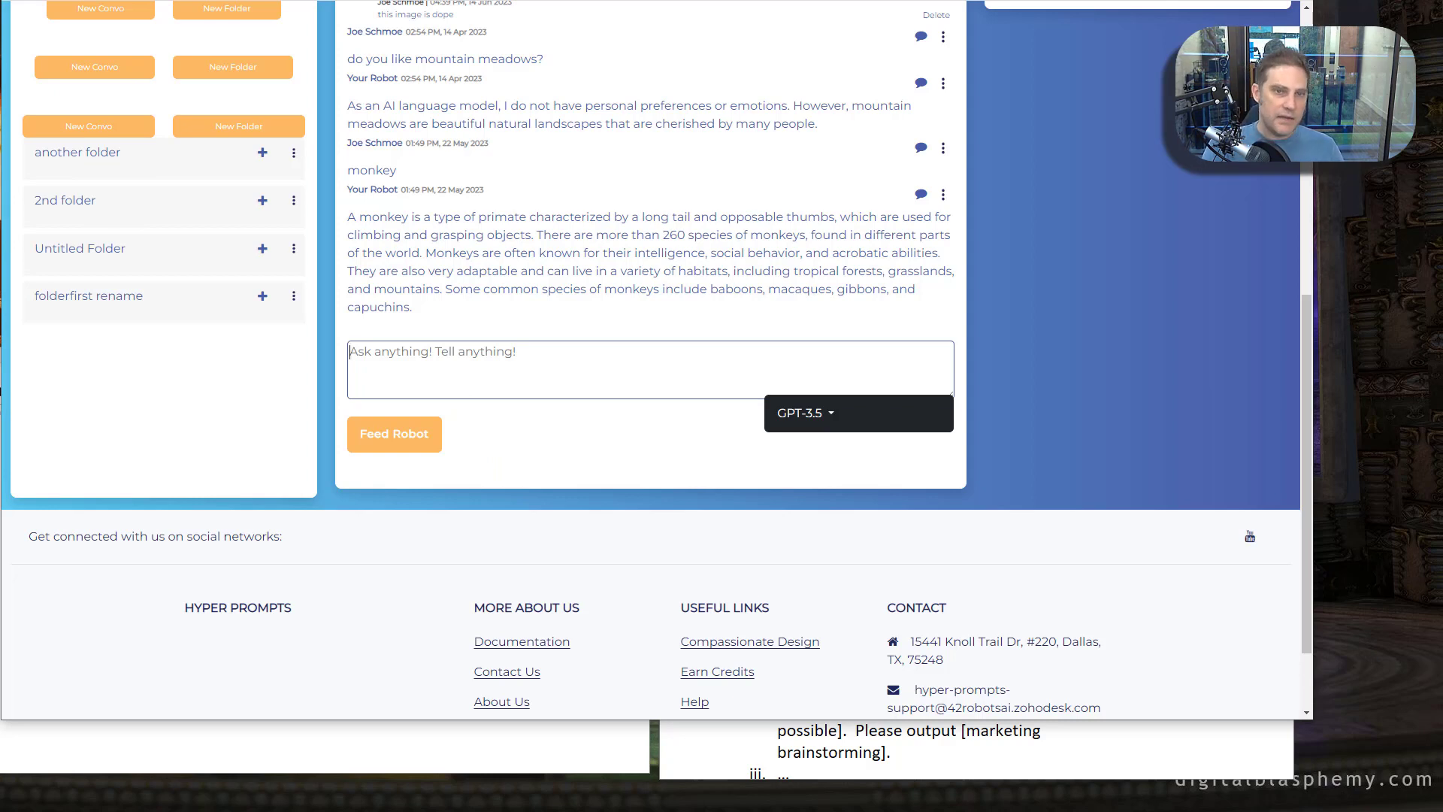
# In OneNote's Variable Templates notes, select the sample expert/goal/output template sentence.
pyautogui.hotkey('alt', 'Tab')
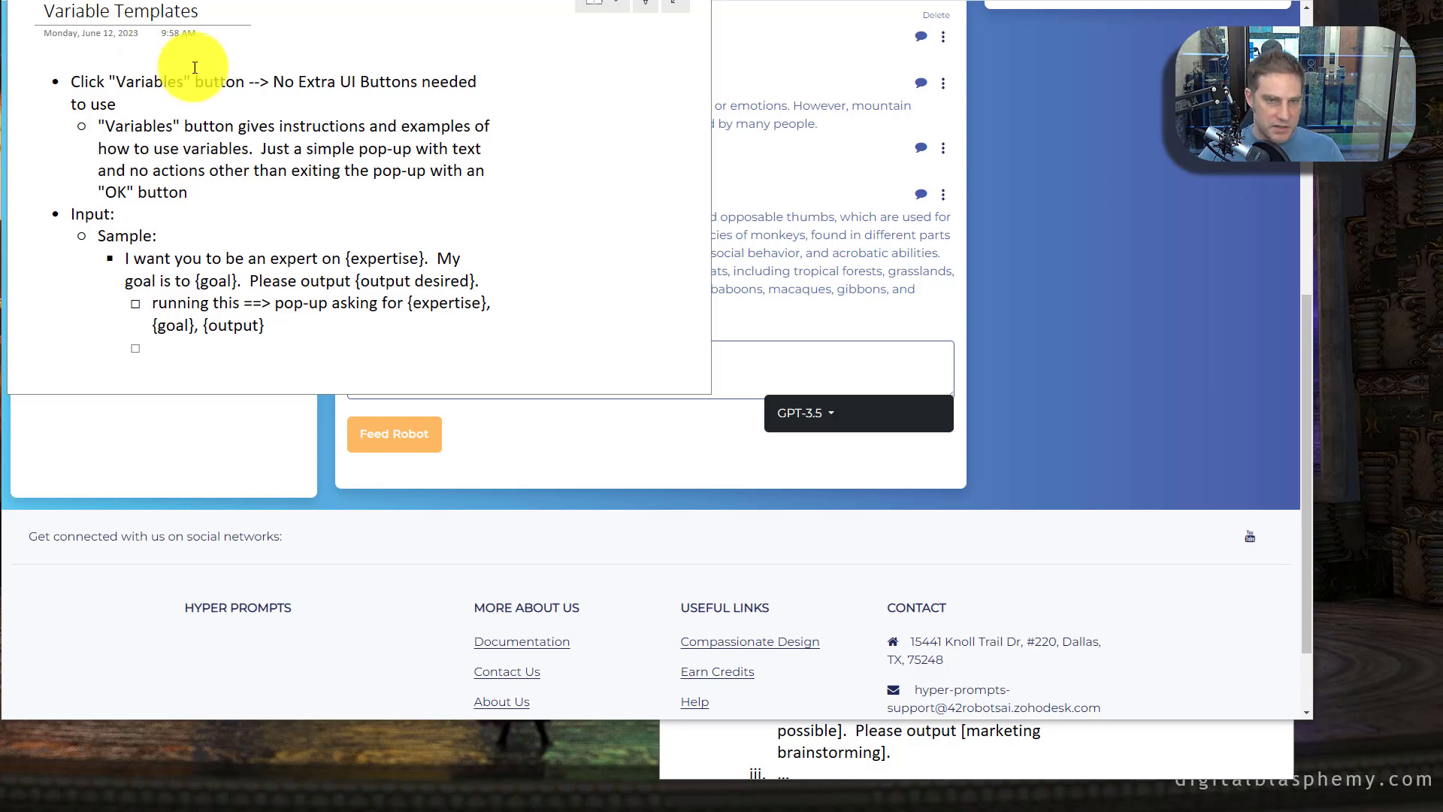
pyautogui.moveTo(271, 82); pyautogui.dragTo(221, 103)
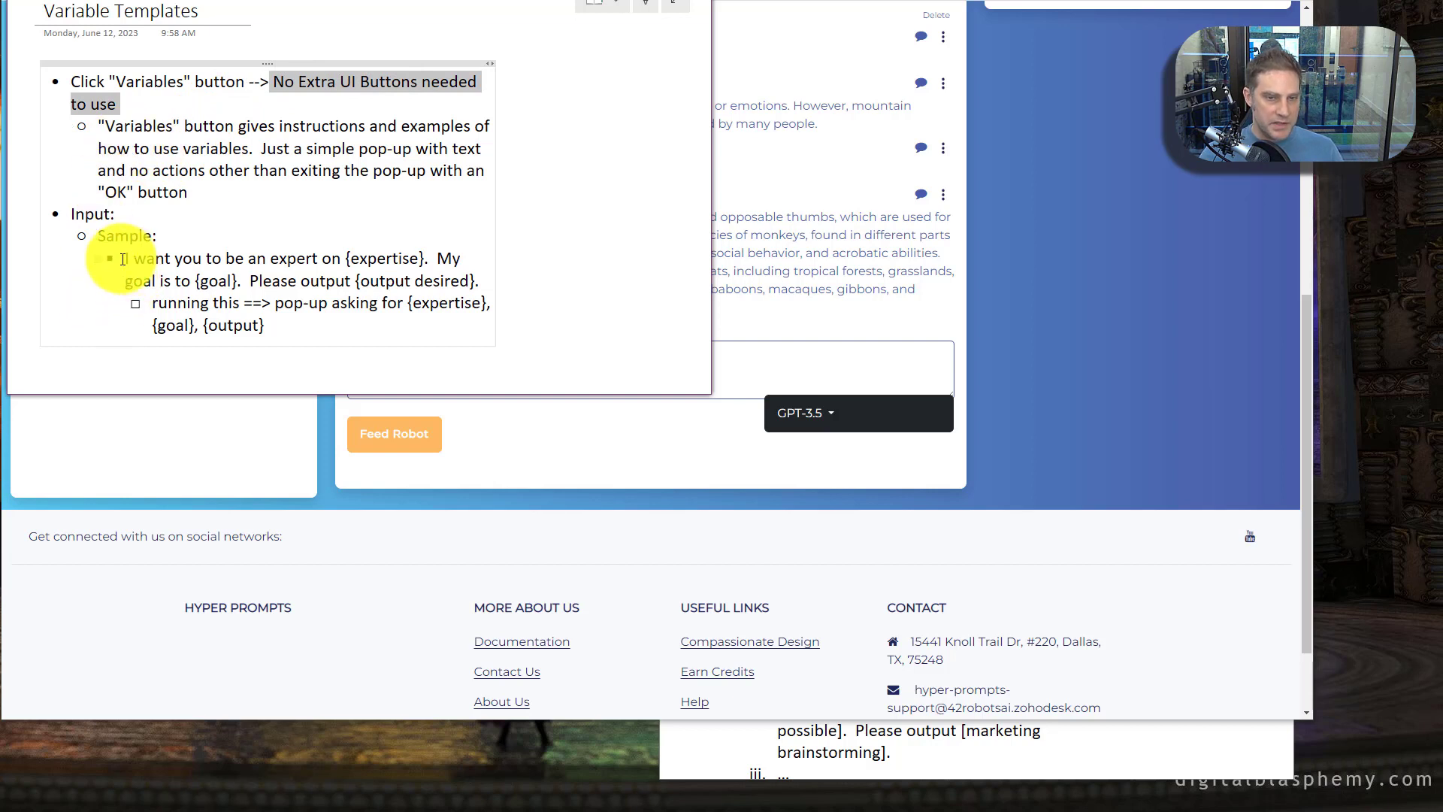
pyautogui.moveTo(120, 259); pyautogui.dragTo(491, 288)
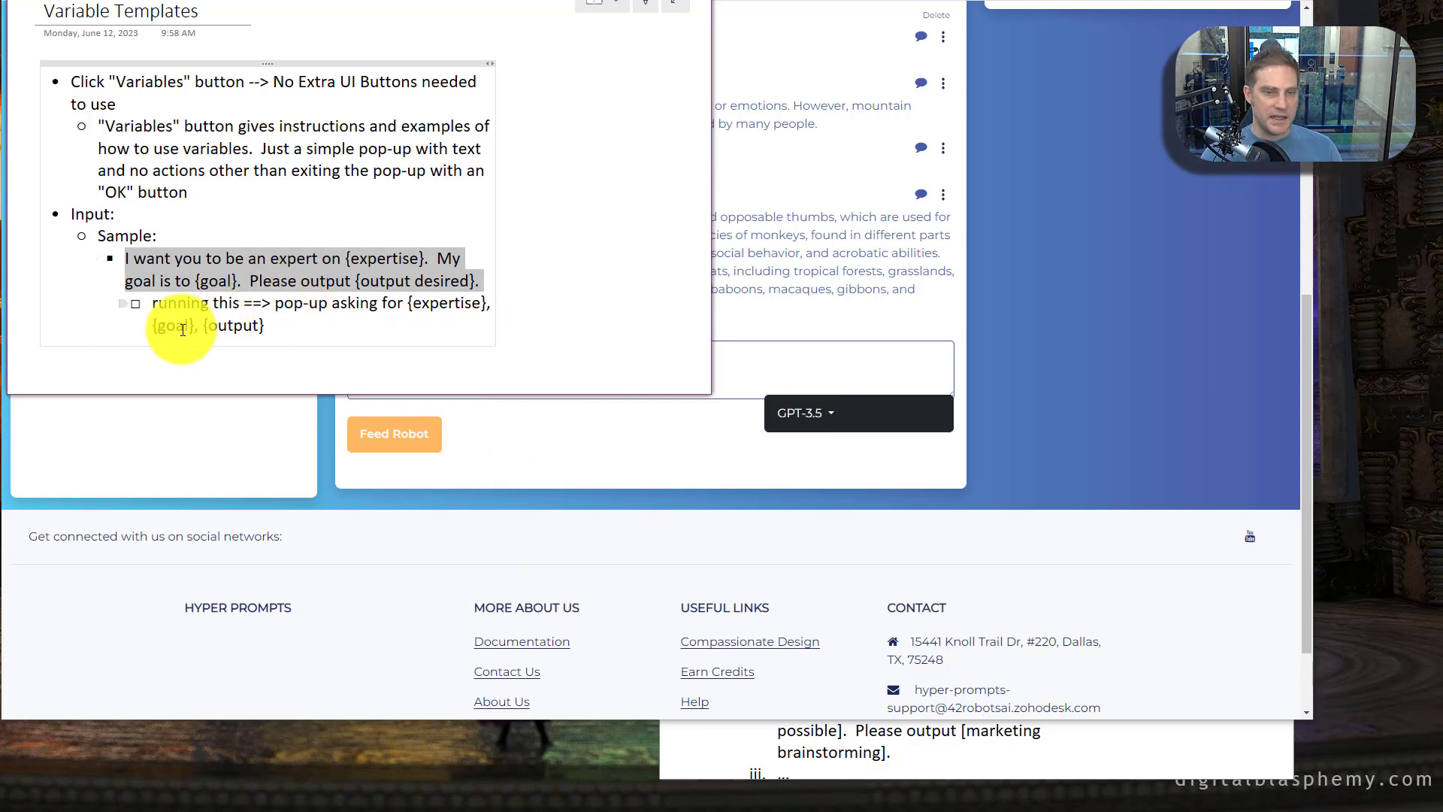
# Return to Hyper Prompts and start a new conversation.
pyautogui.click(559, 462)
pyautogui.scroll(8, 457, 301)
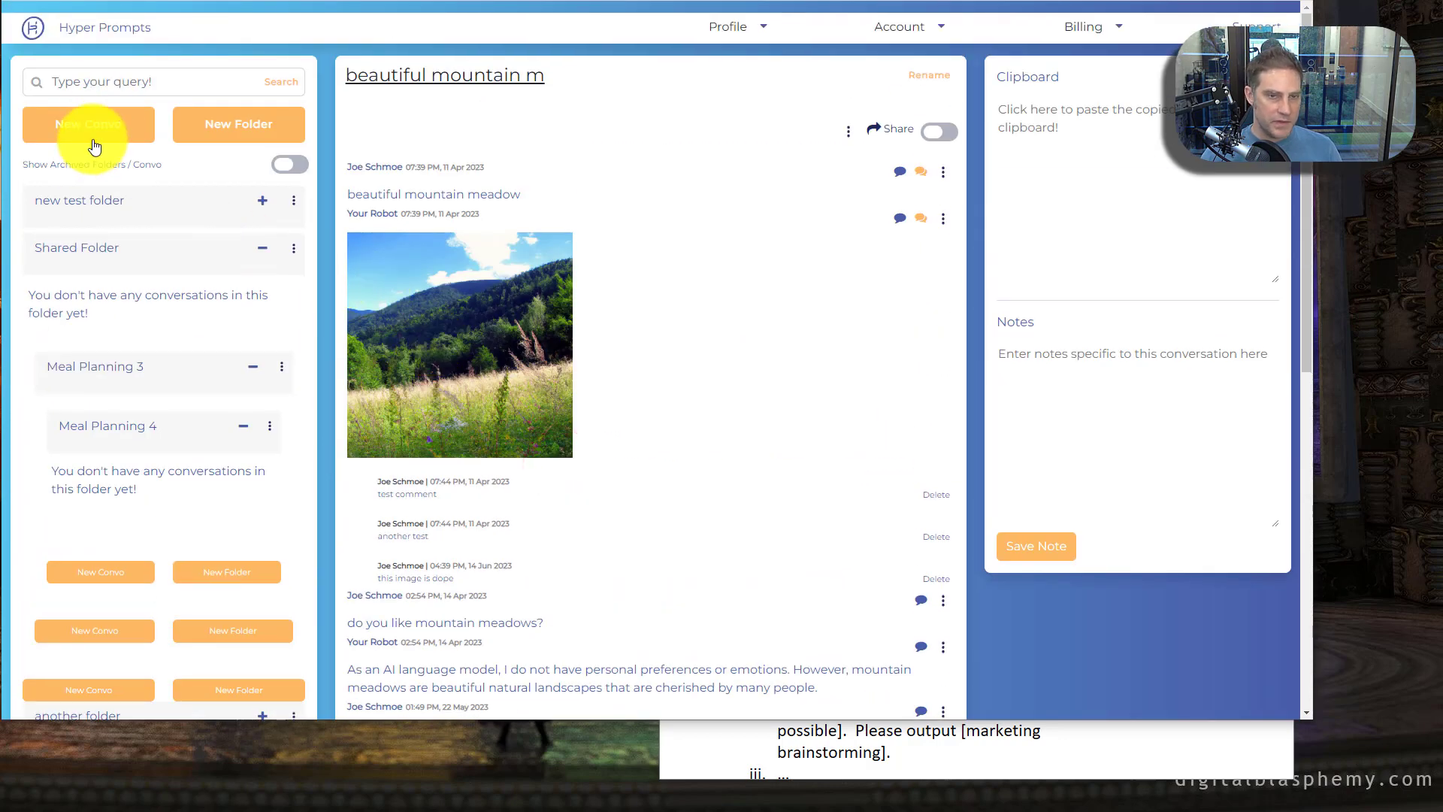
pyautogui.click(91, 127)
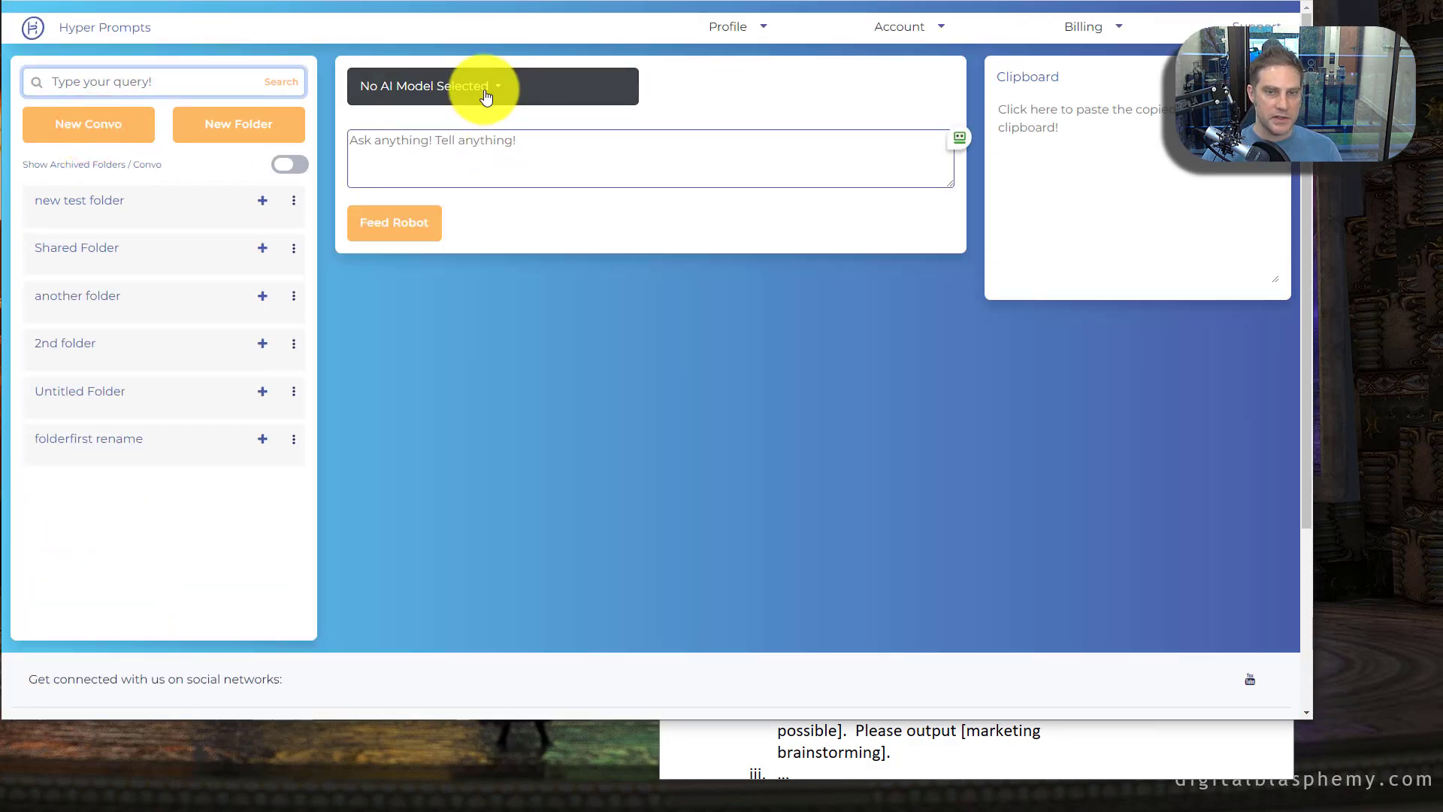
# Paste the {expertise}/{goal}/{output desired} template, strip the leading '§', and post it with no model.
pyautogui.click(388, 140)
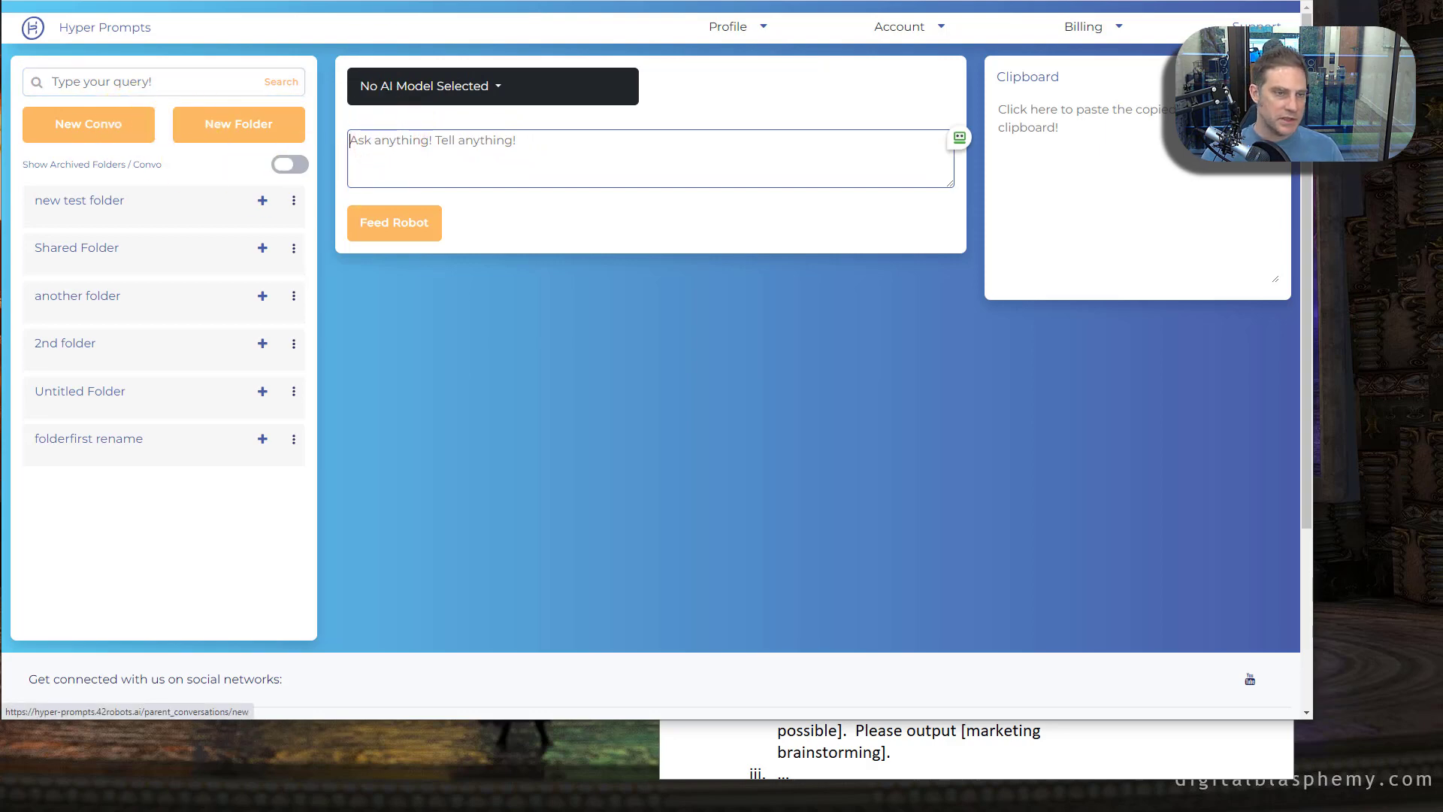
pyautogui.hotkey('alt', 'Tab')
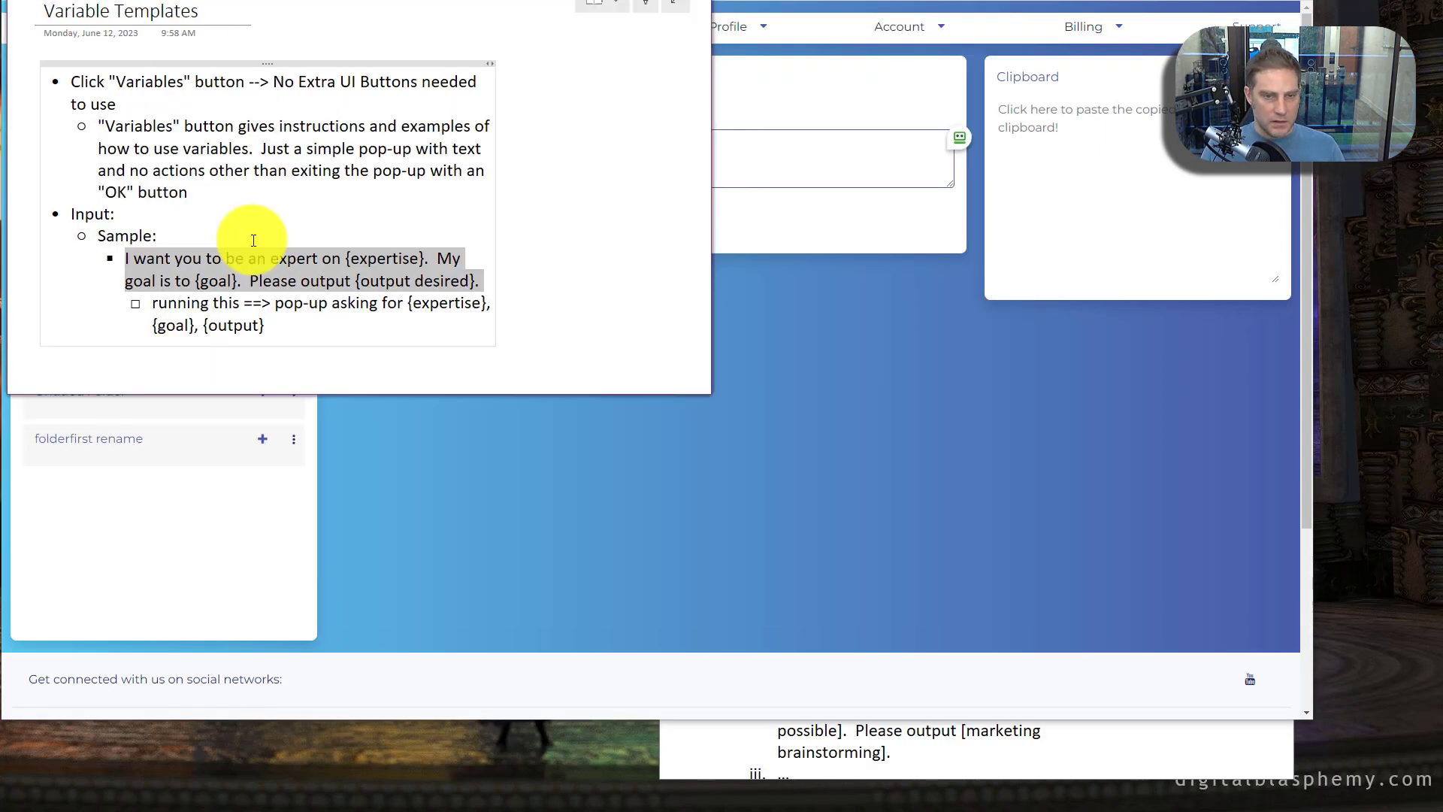
pyautogui.hotkey('alt', 'Tab')
pyautogui.click(413, 170)
pyautogui.write('§ I want you to be an expert on {expertise}.  My goal is to {goal}.  Please output {output desired}.')
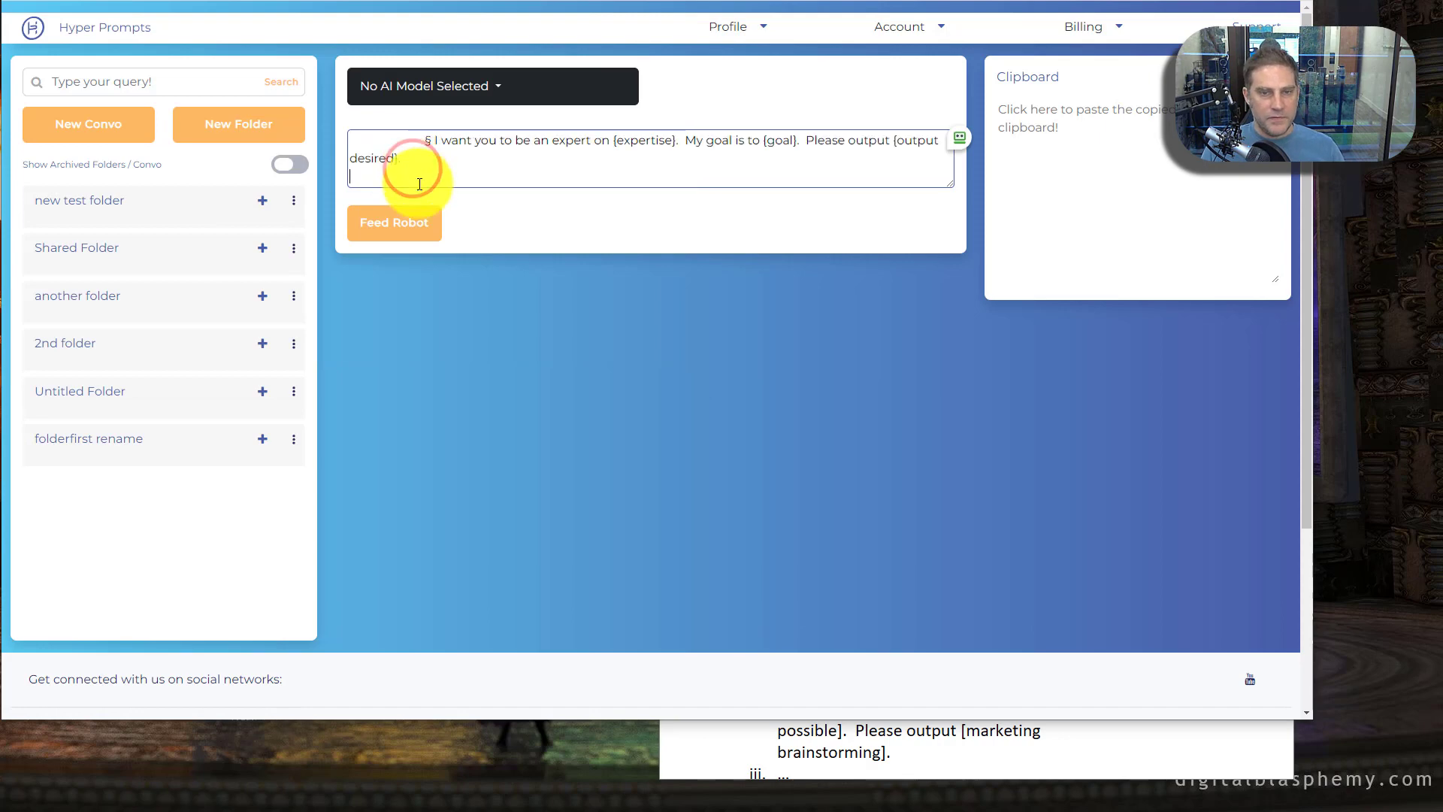
pyautogui.click(435, 142)
pyautogui.hotkey('shift', 'Home')
pyautogui.press('BackSpace')
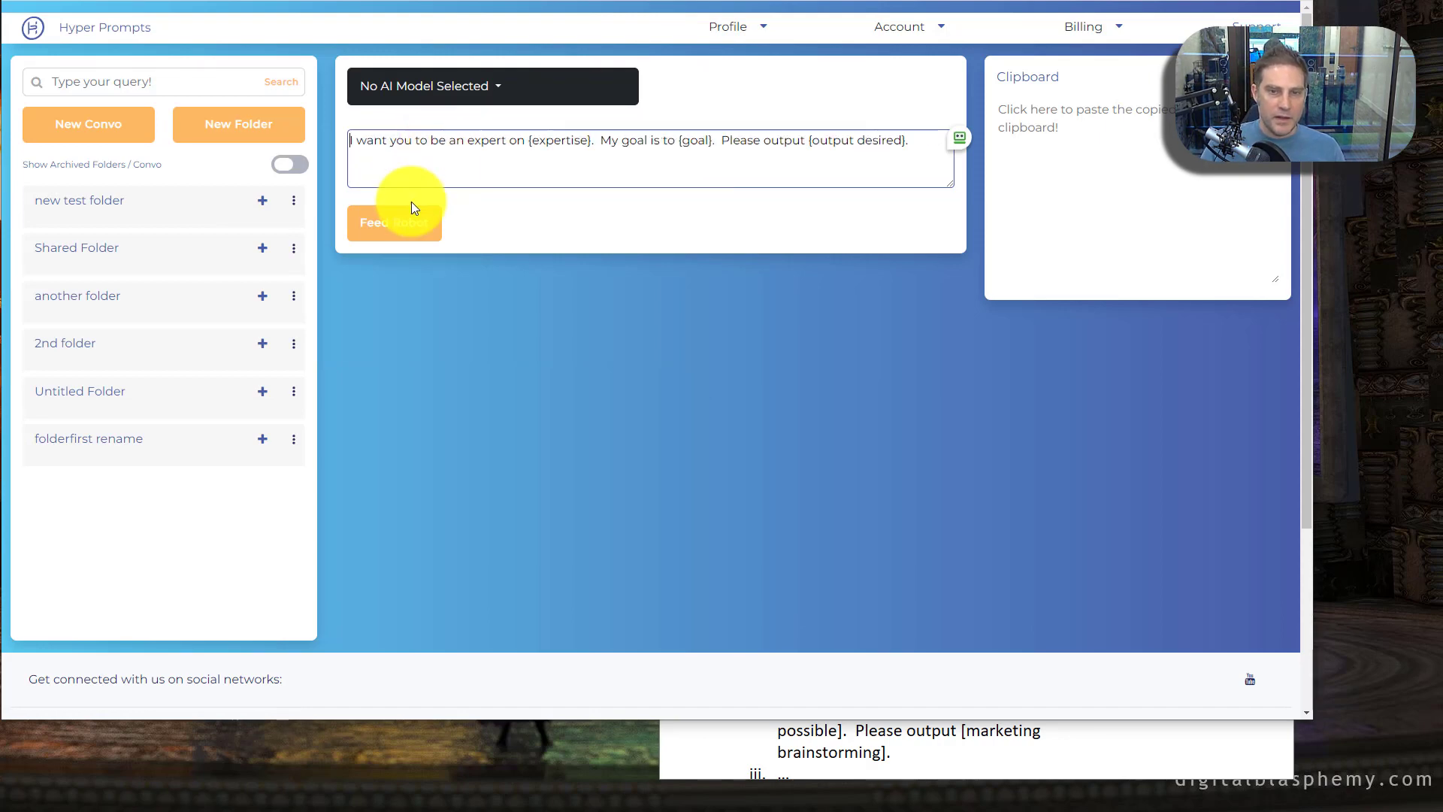
pyautogui.click(387, 220)
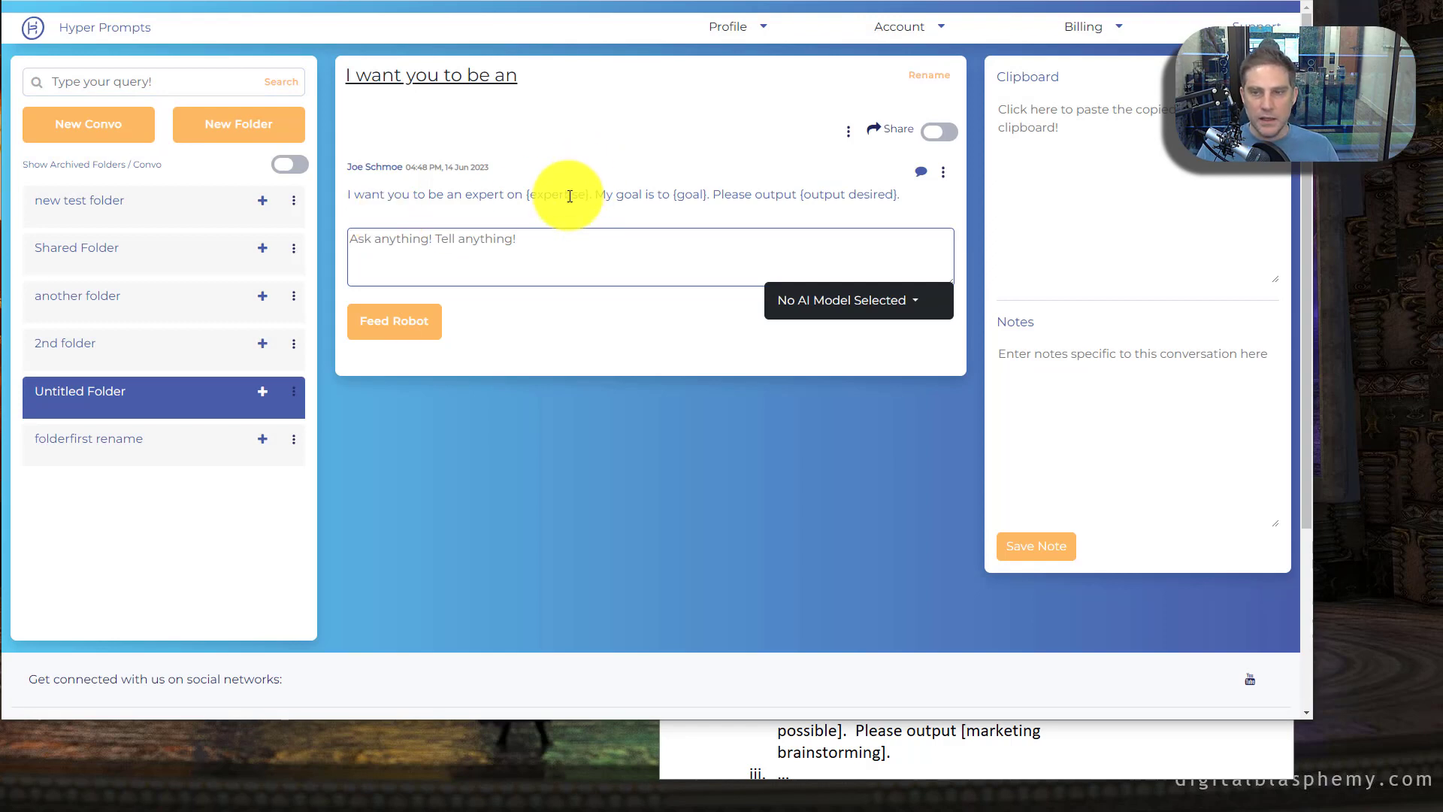
pyautogui.moveTo(354, 194); pyautogui.dragTo(878, 194)
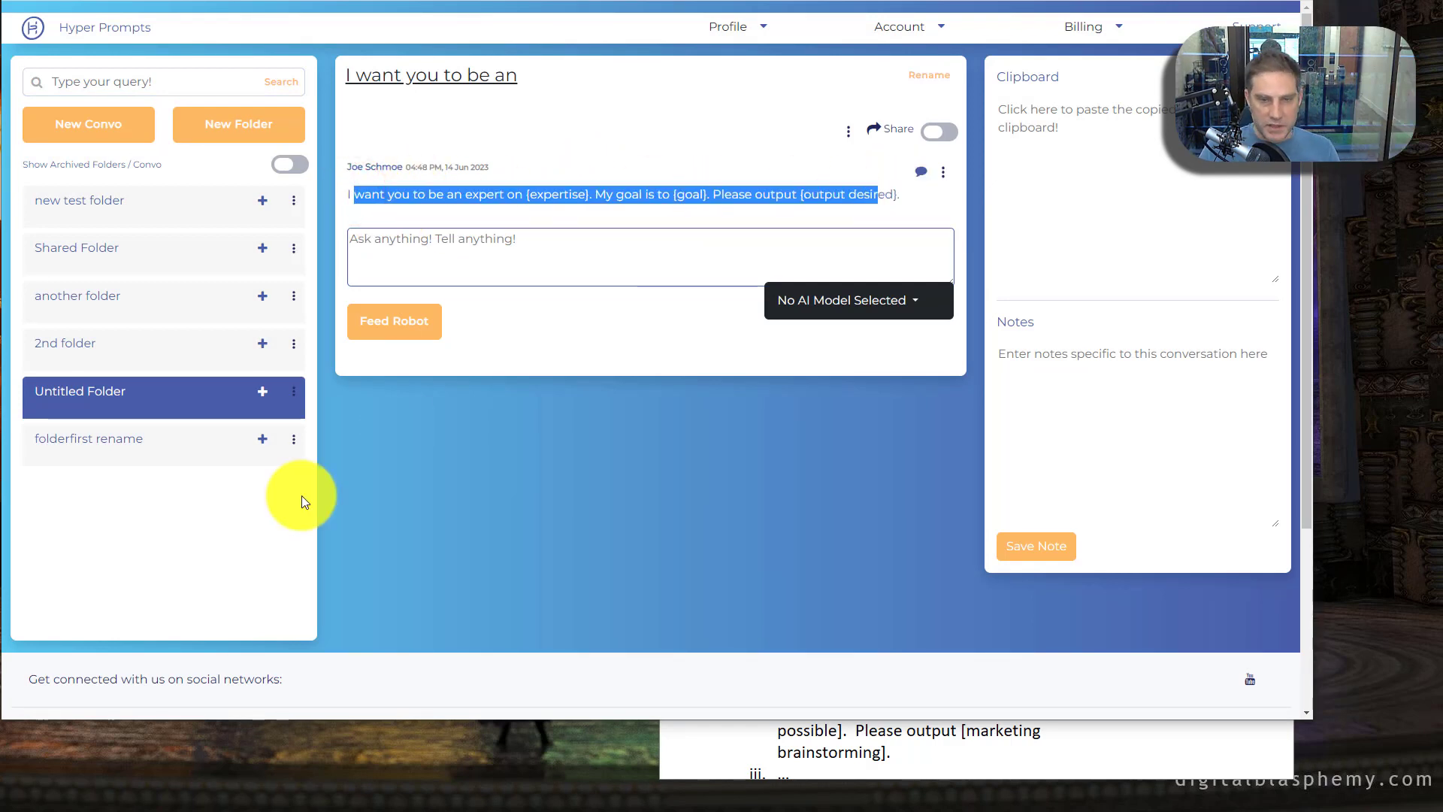
# Expand Untitled Folder, open and dismiss the message options, then bring up the OneNote Variations notes.
pyautogui.click(262, 391)
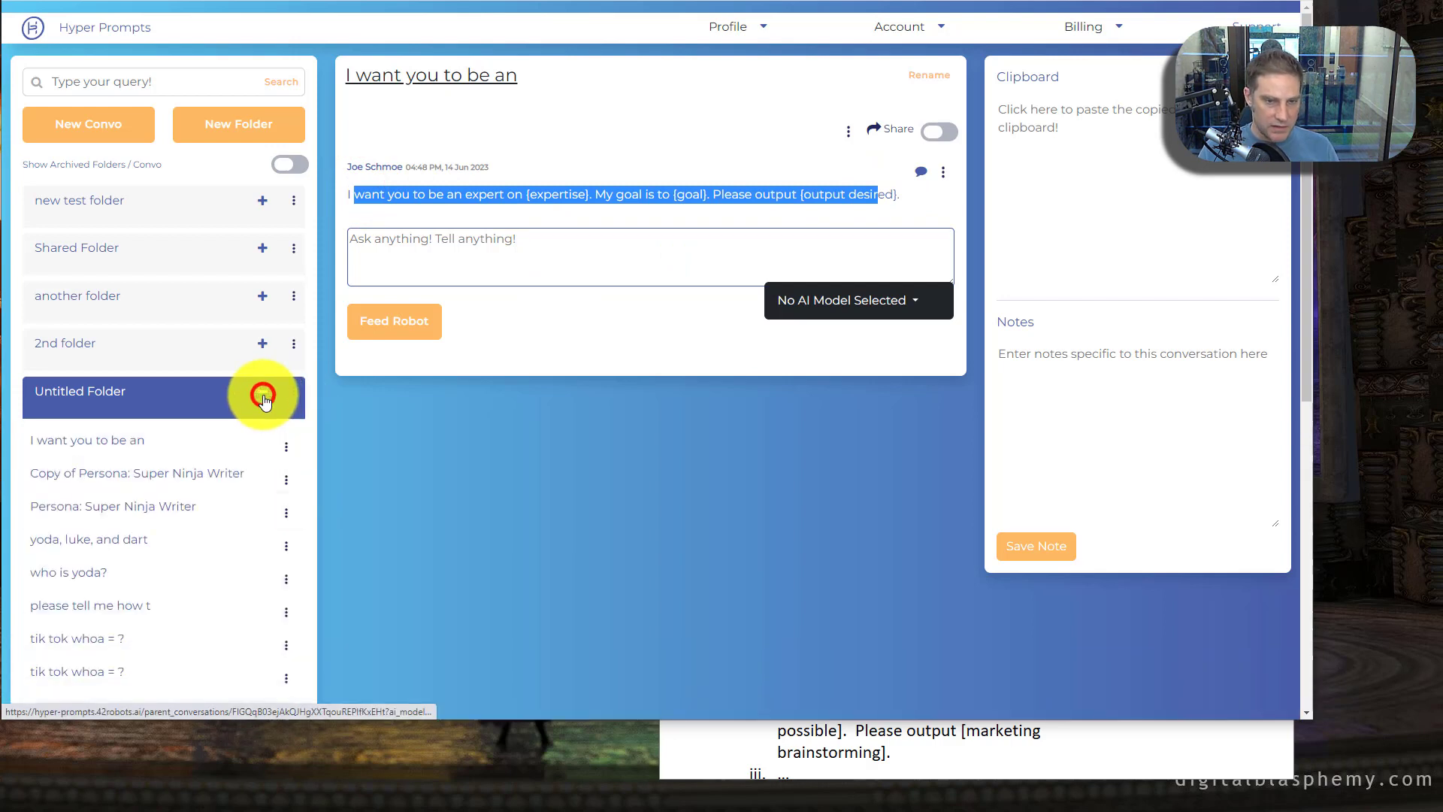
pyautogui.click(287, 447)
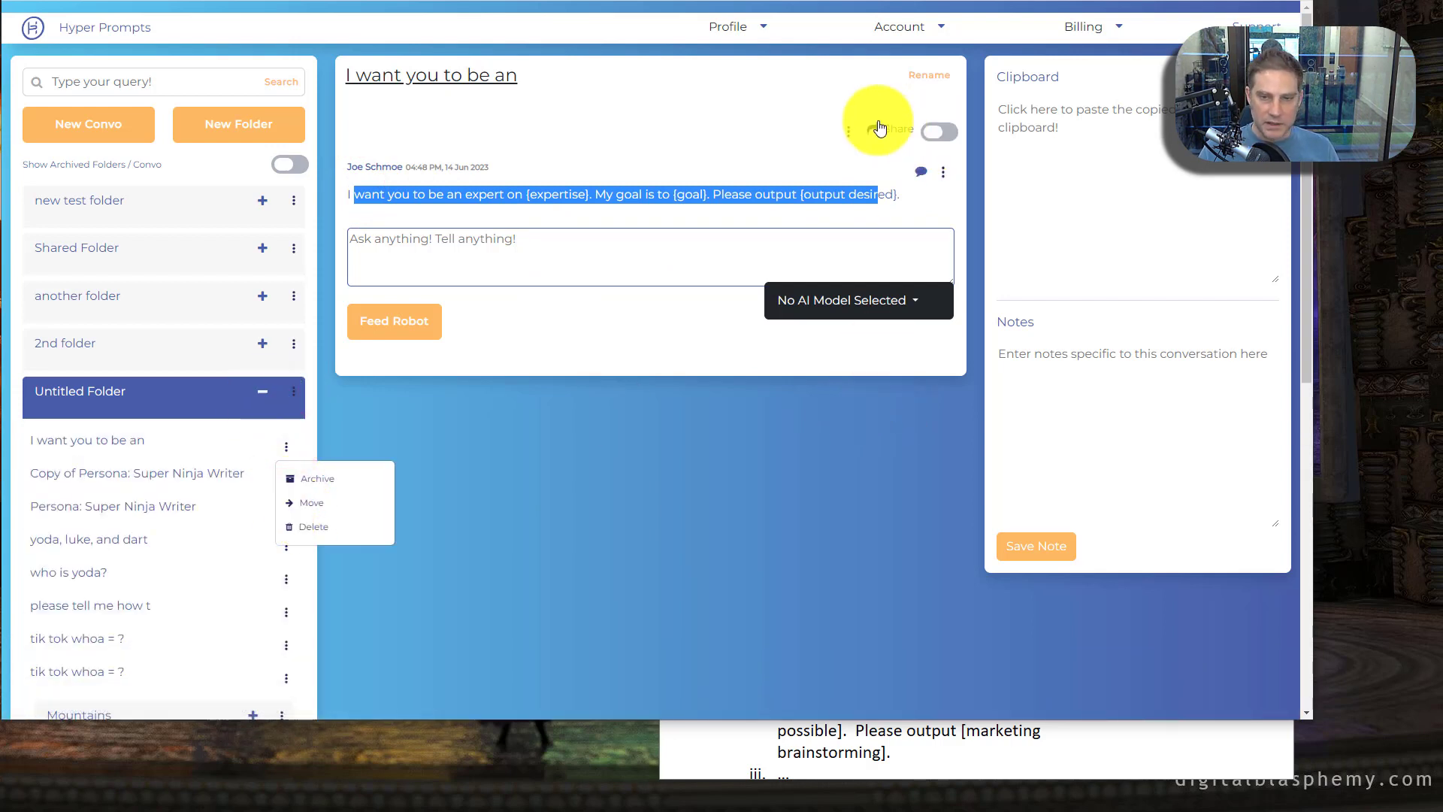
pyautogui.click(848, 132)
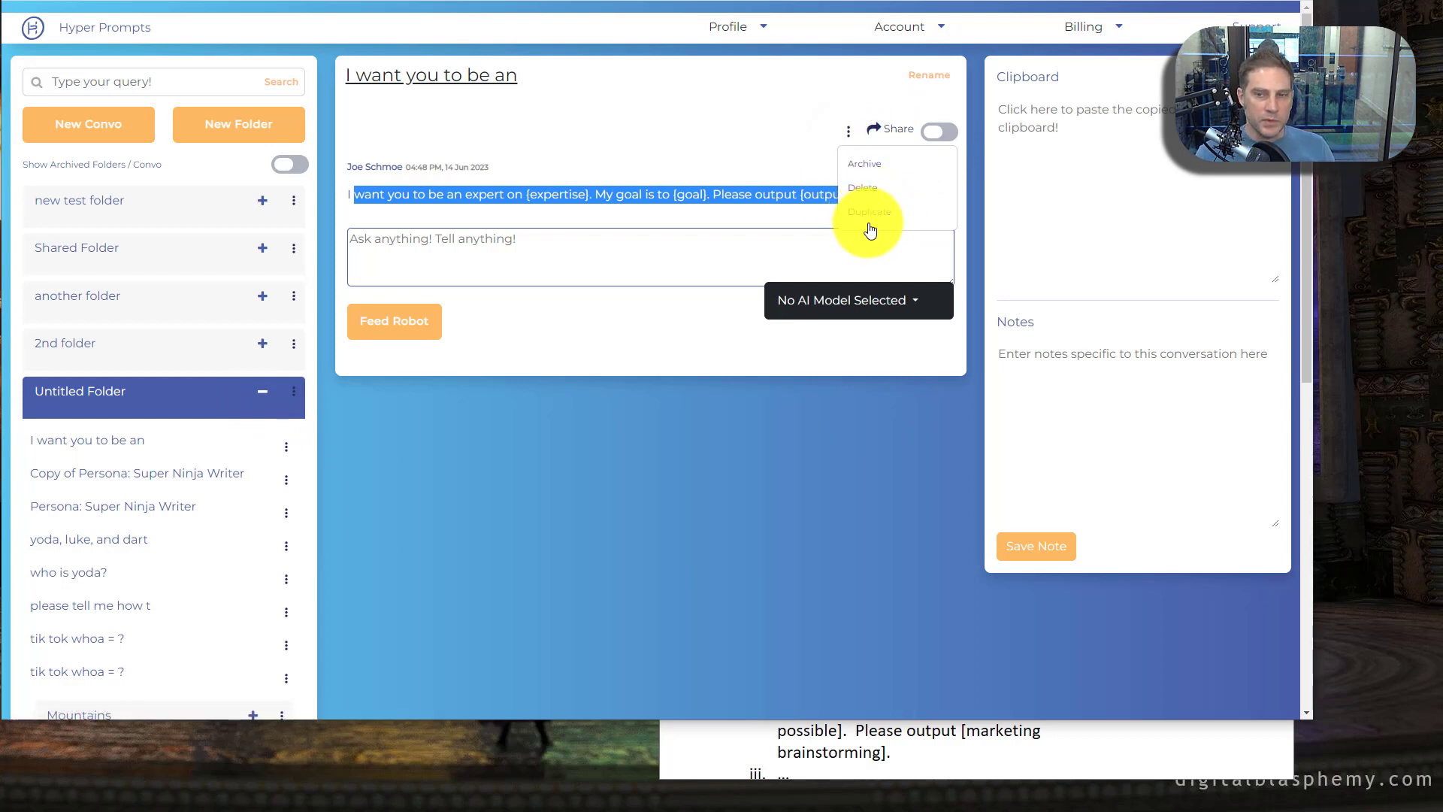
pyautogui.click(621, 430)
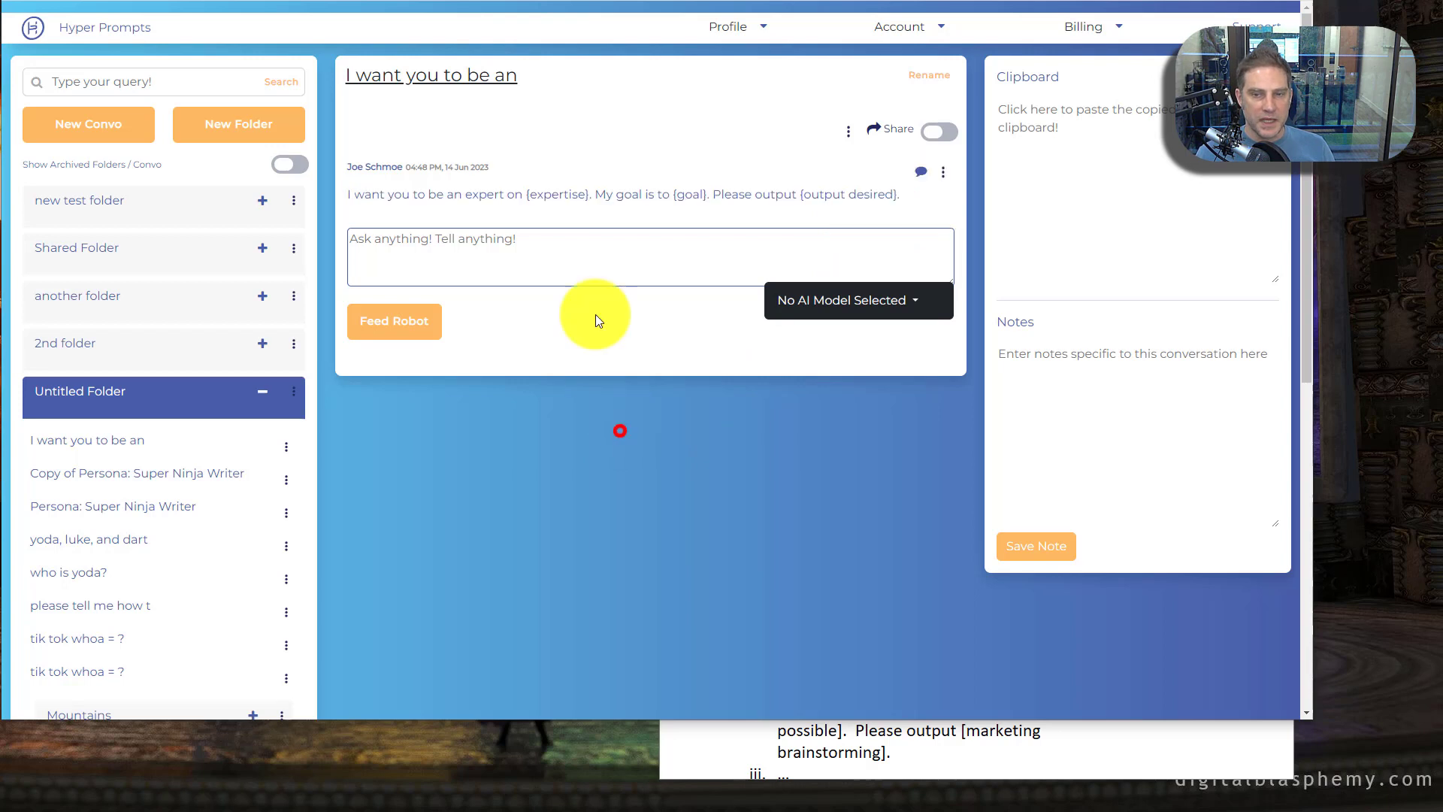
pyautogui.click(739, 754)
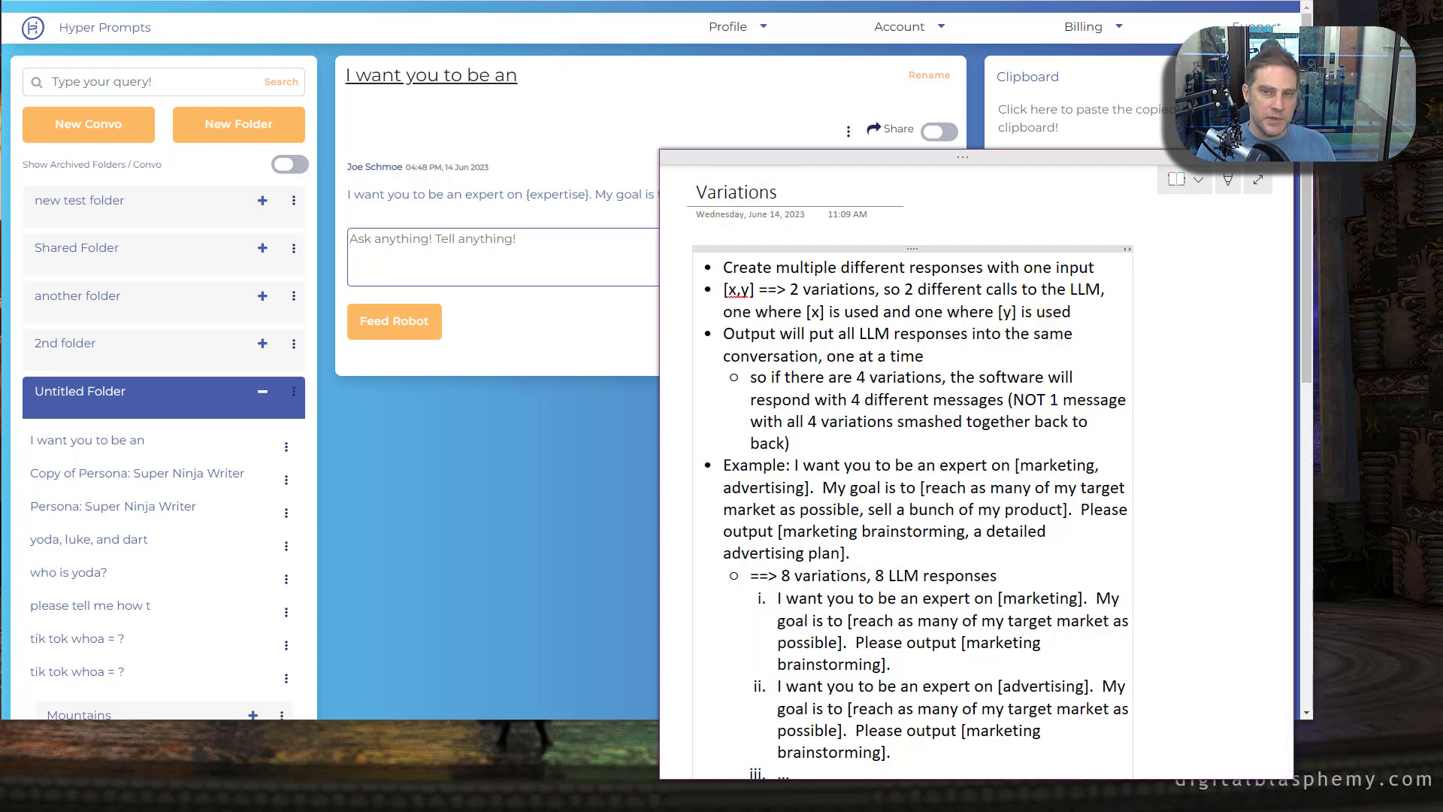
# Switch to Discord's 42-robots channel and edit the prepared /imagine prompt.
pyautogui.hotkey('alt', 'Tab')
pyautogui.click(495, 684)
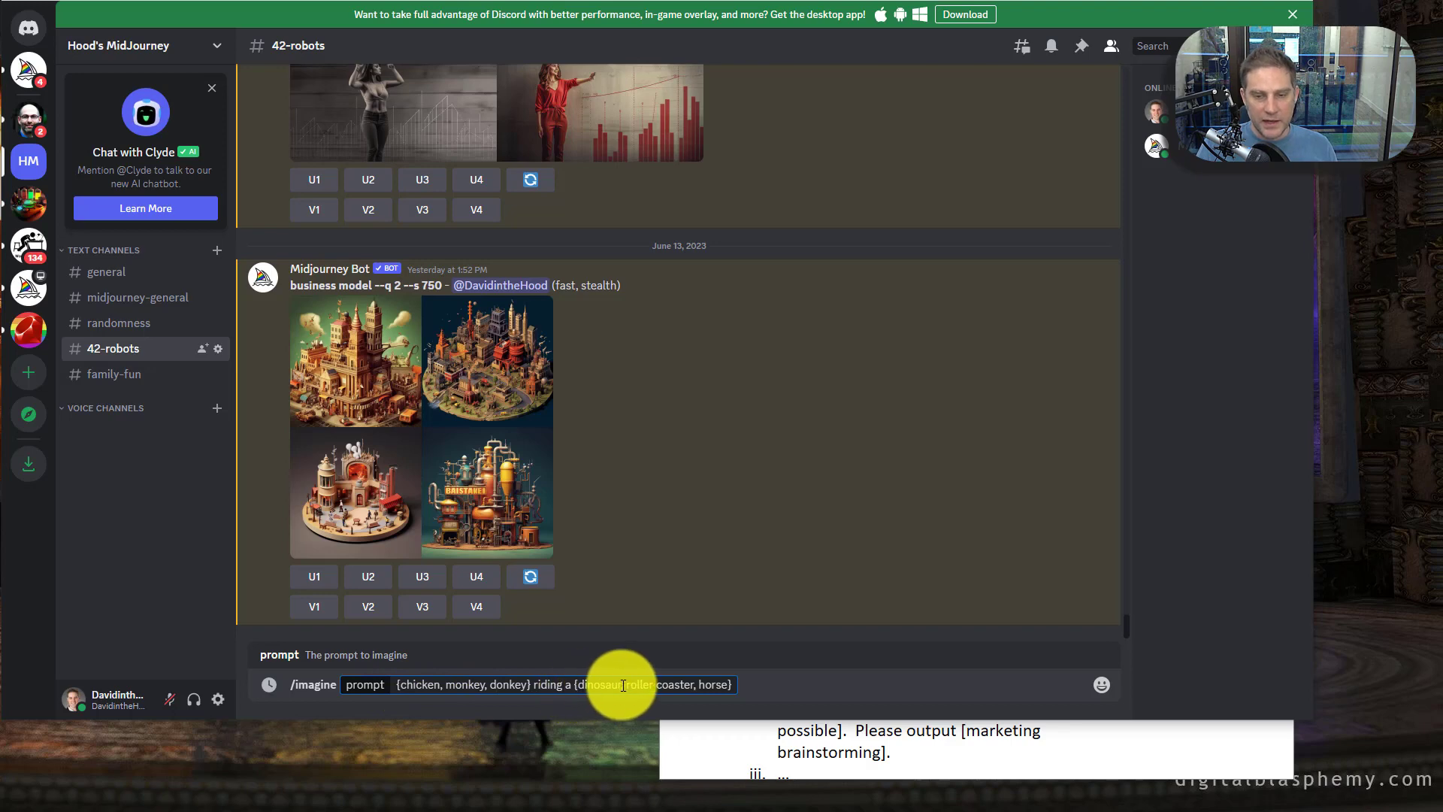
# Submit the {chicken, monkey, donkey} riding a {dinosaur, roller coaster, horse} prompt and approve all 9 jobs.
pyautogui.click(767, 691)
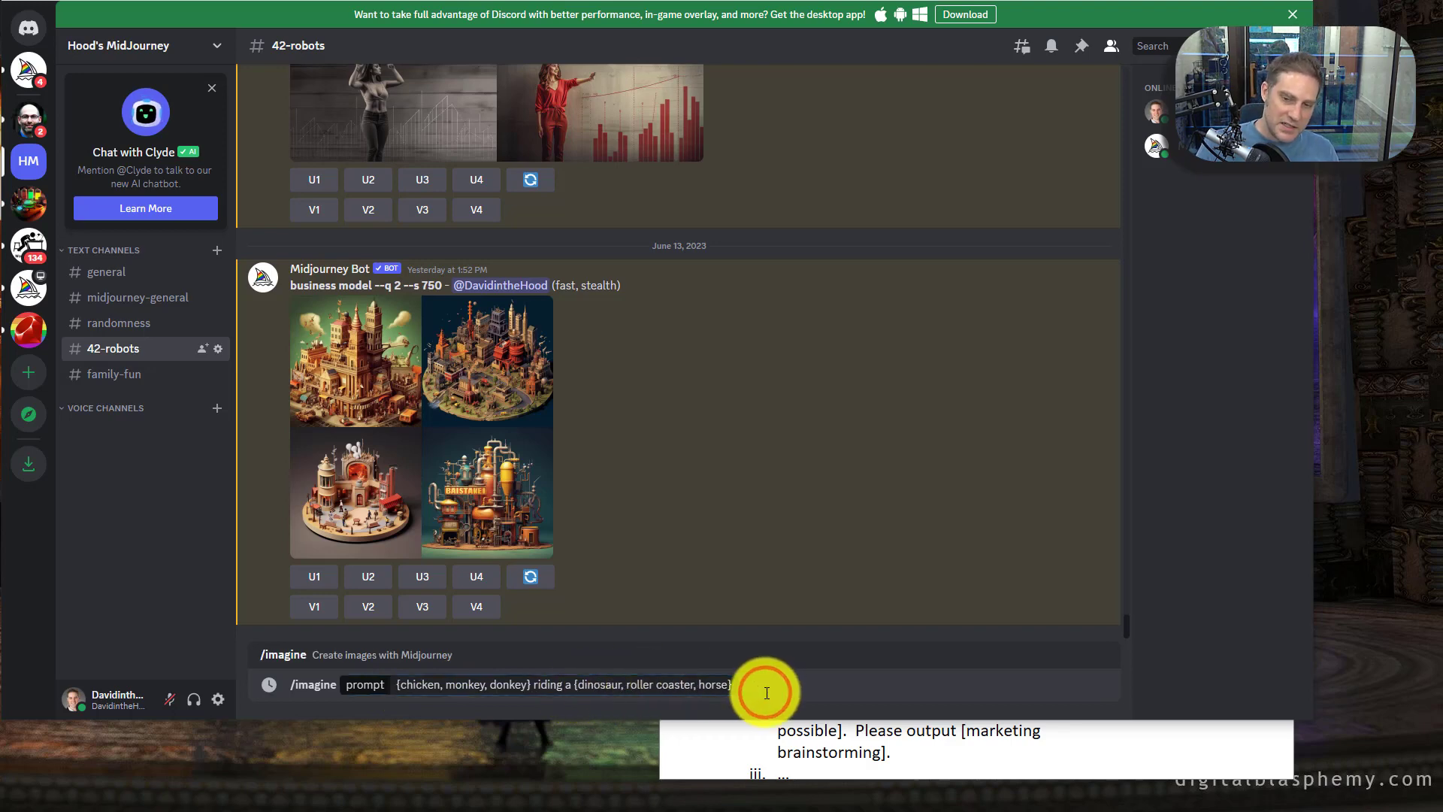
pyautogui.press('Return')
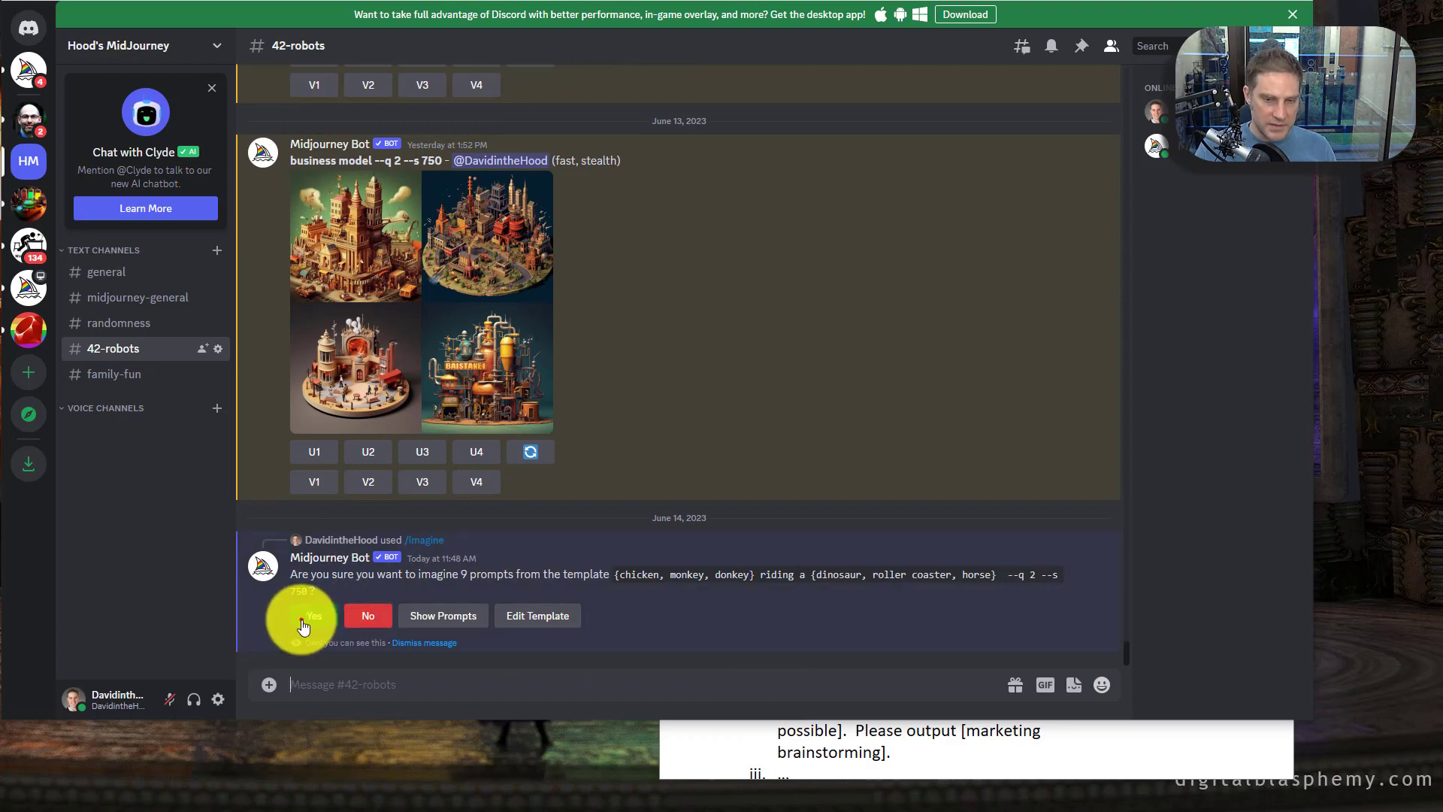
pyautogui.click(303, 618)
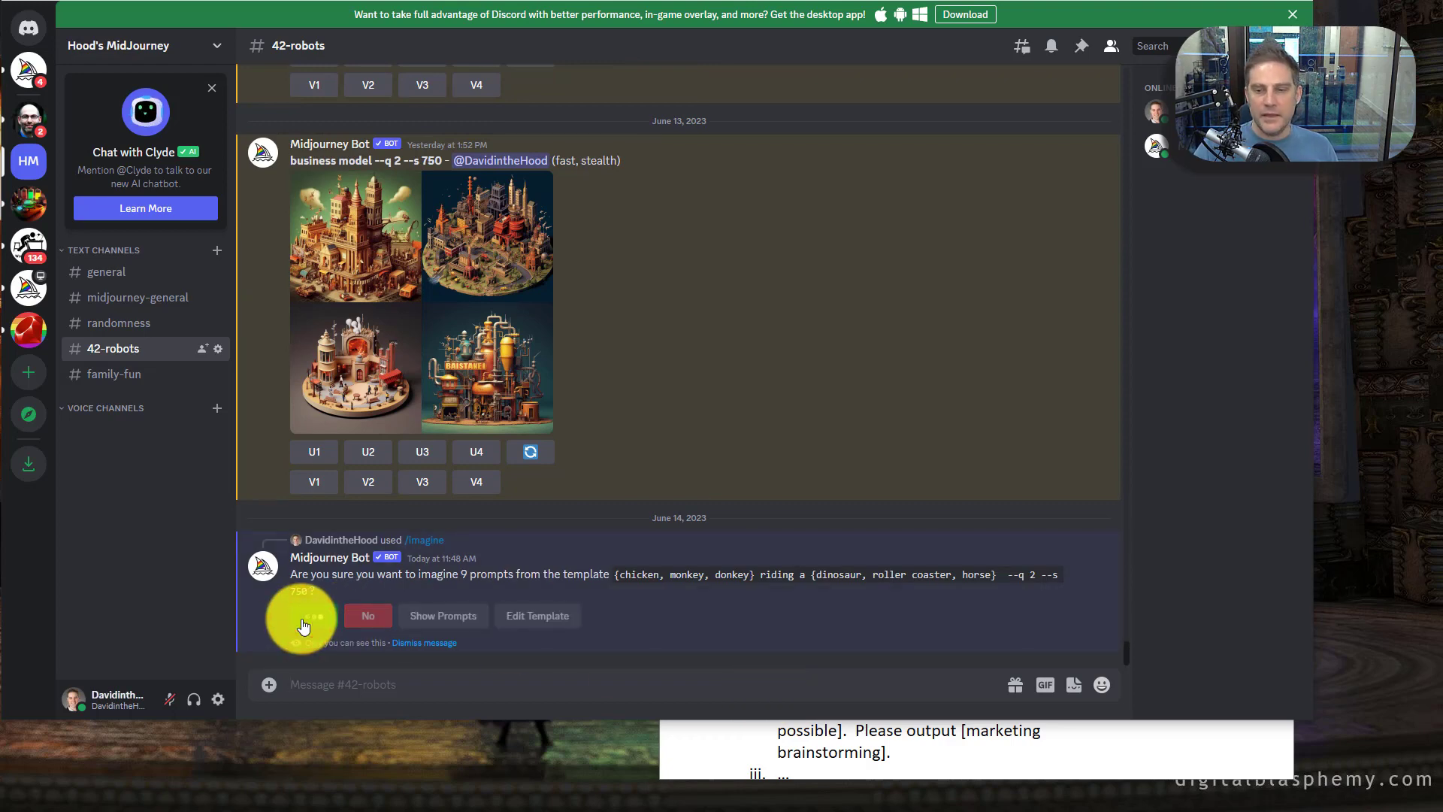
pyautogui.click(847, 754)
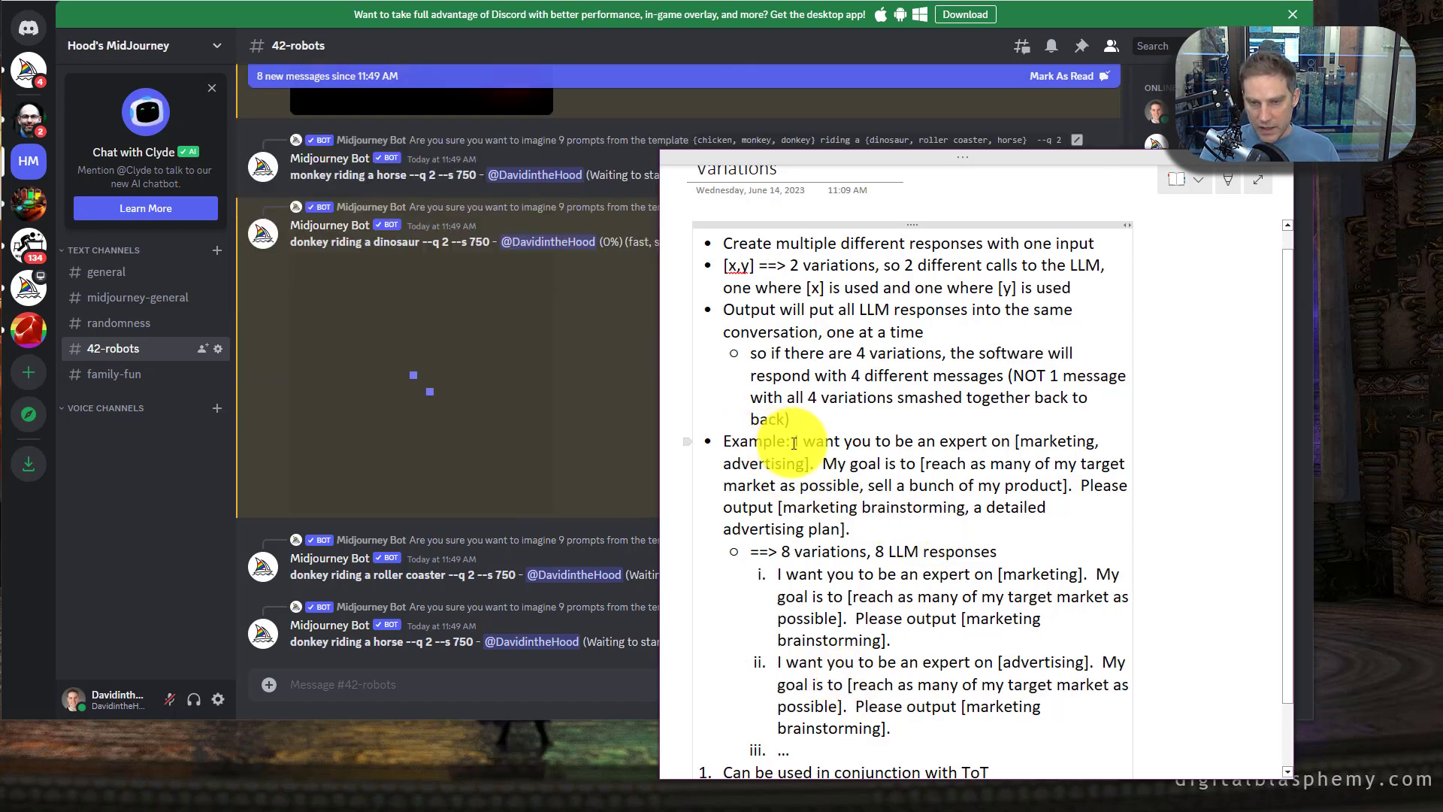
pyautogui.moveTo(795, 442); pyautogui.dragTo(868, 524)
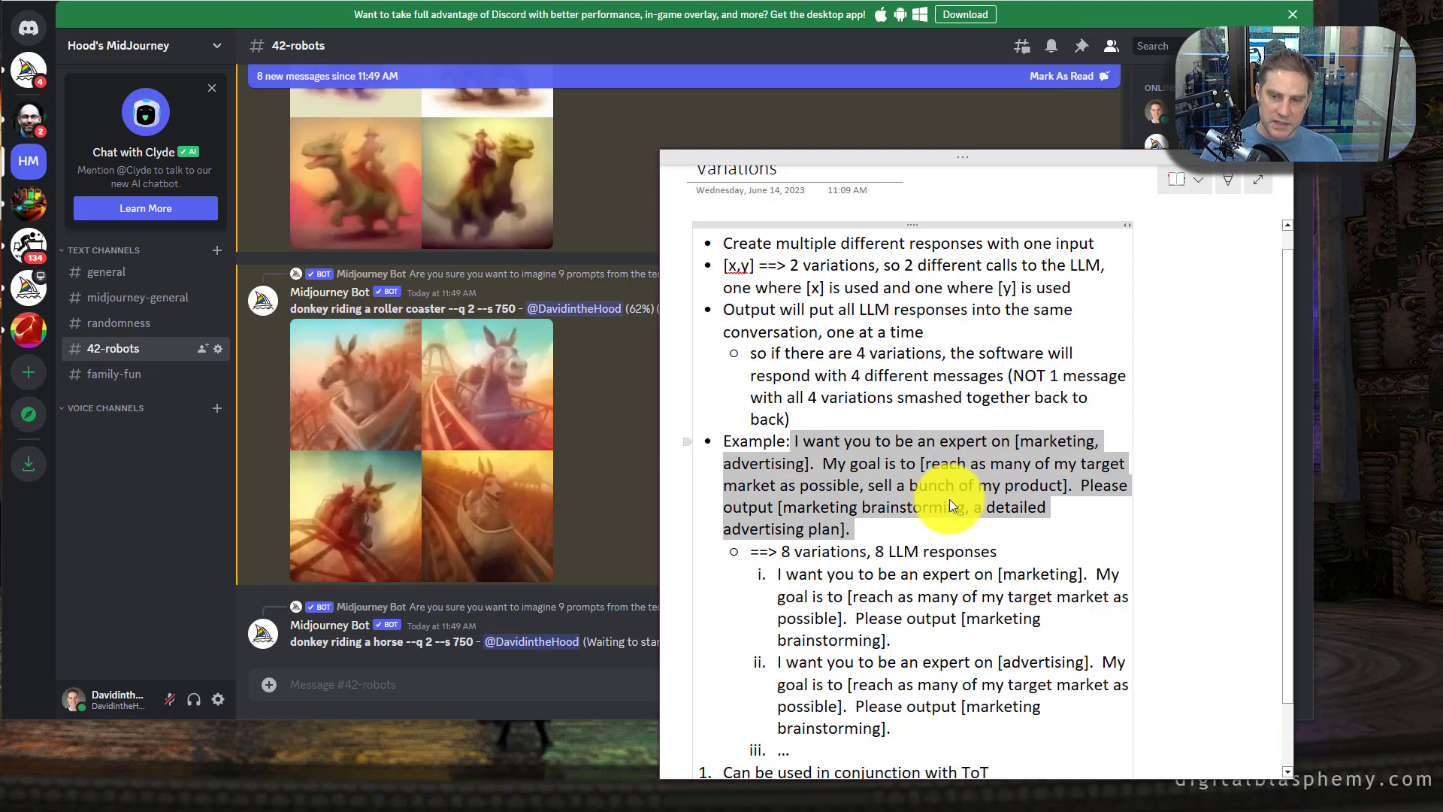
pyautogui.scroll(-1, 938, 523)
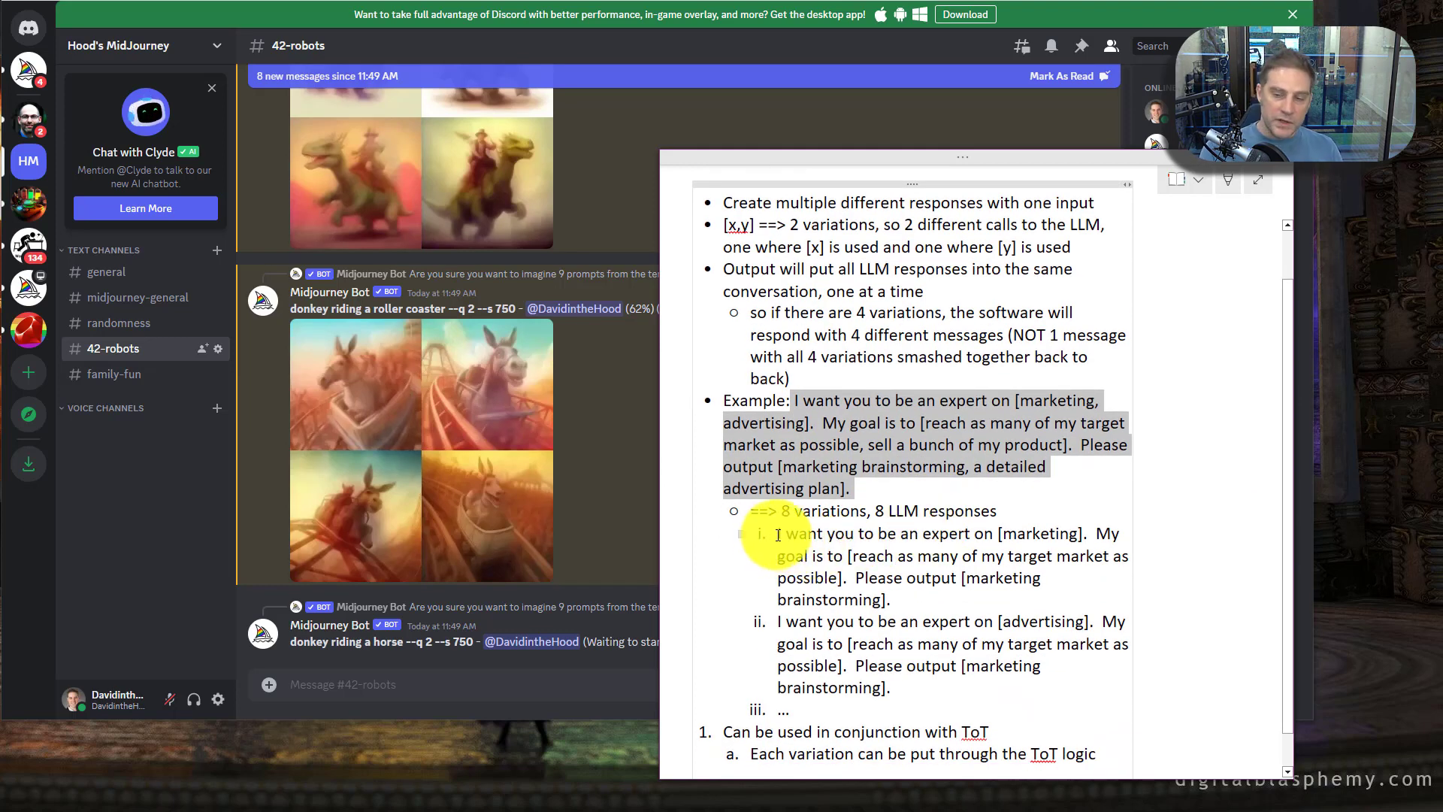
pyautogui.moveTo(778, 535); pyautogui.dragTo(897, 601)
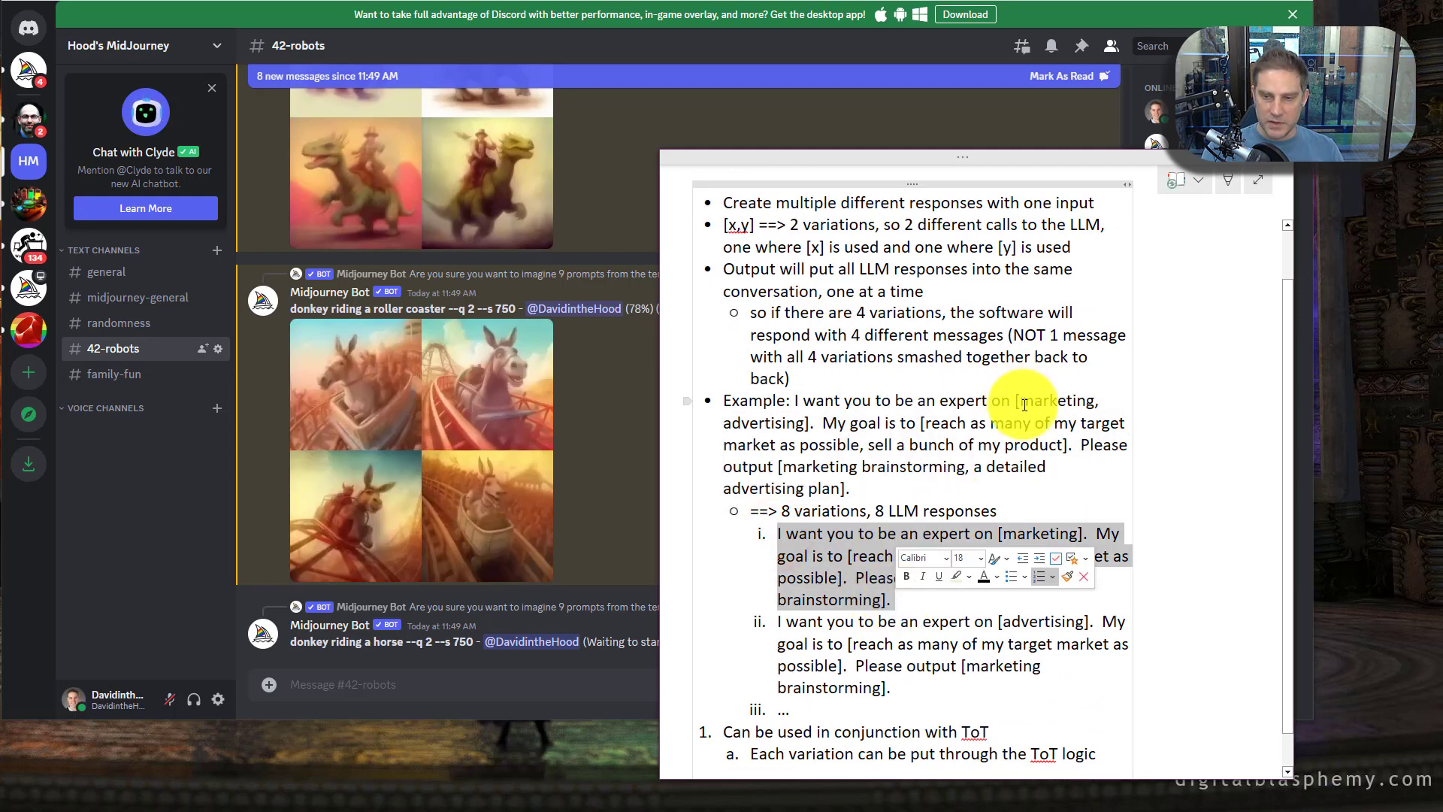
pyautogui.click(826, 556)
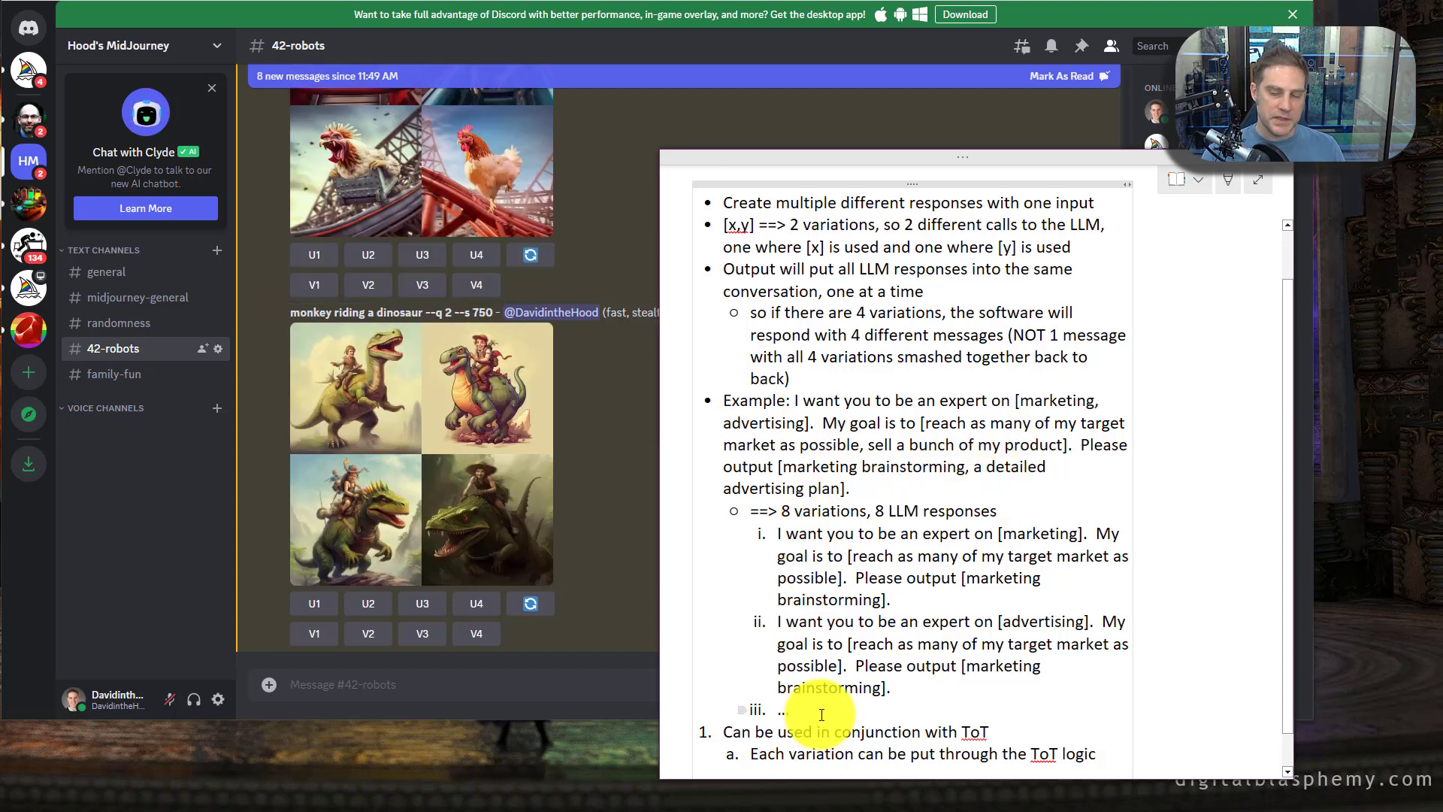
pyautogui.scroll(-1, 812, 711)
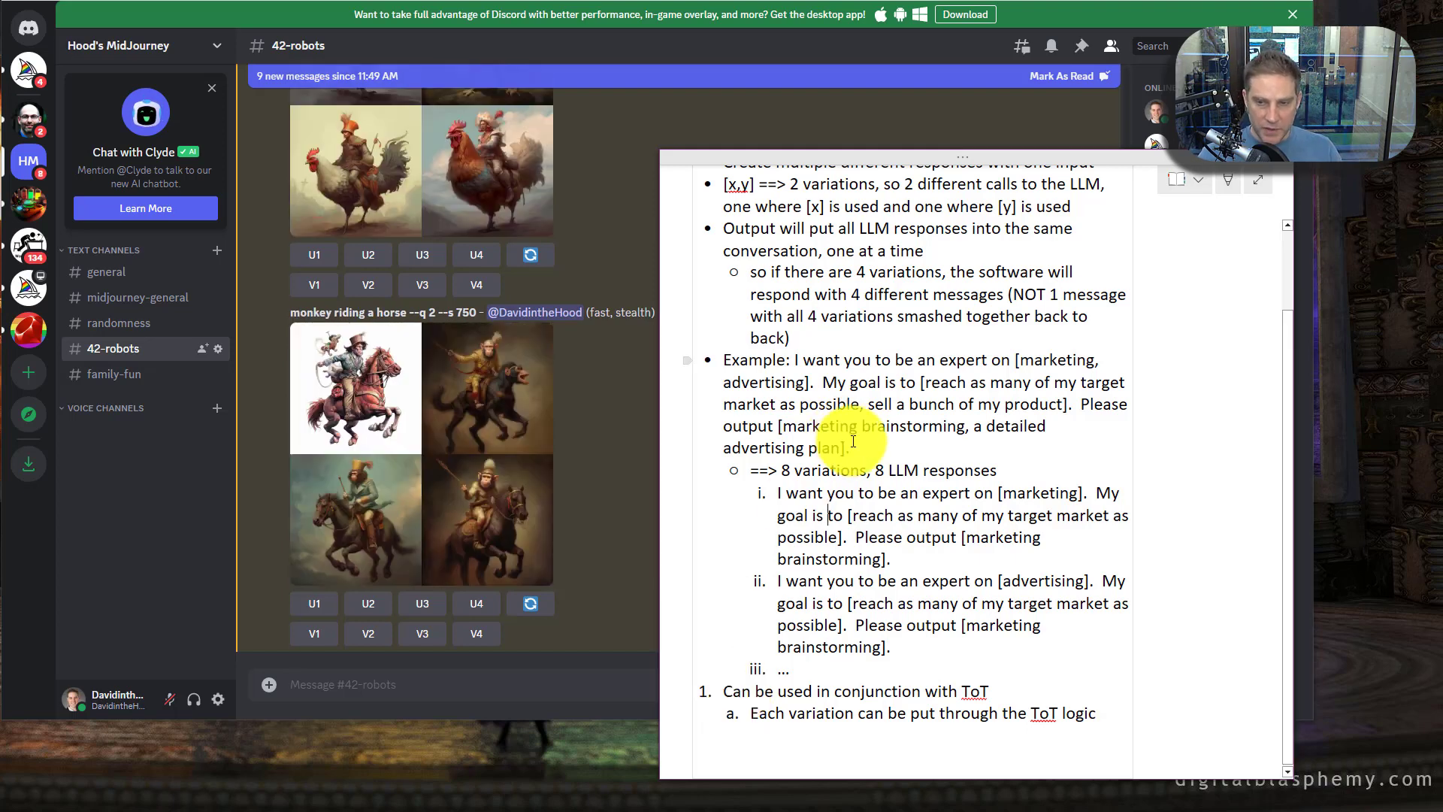
pyautogui.scroll(-1, 853, 441)
pyautogui.moveTo(853, 441); pyautogui.dragTo(796, 344)
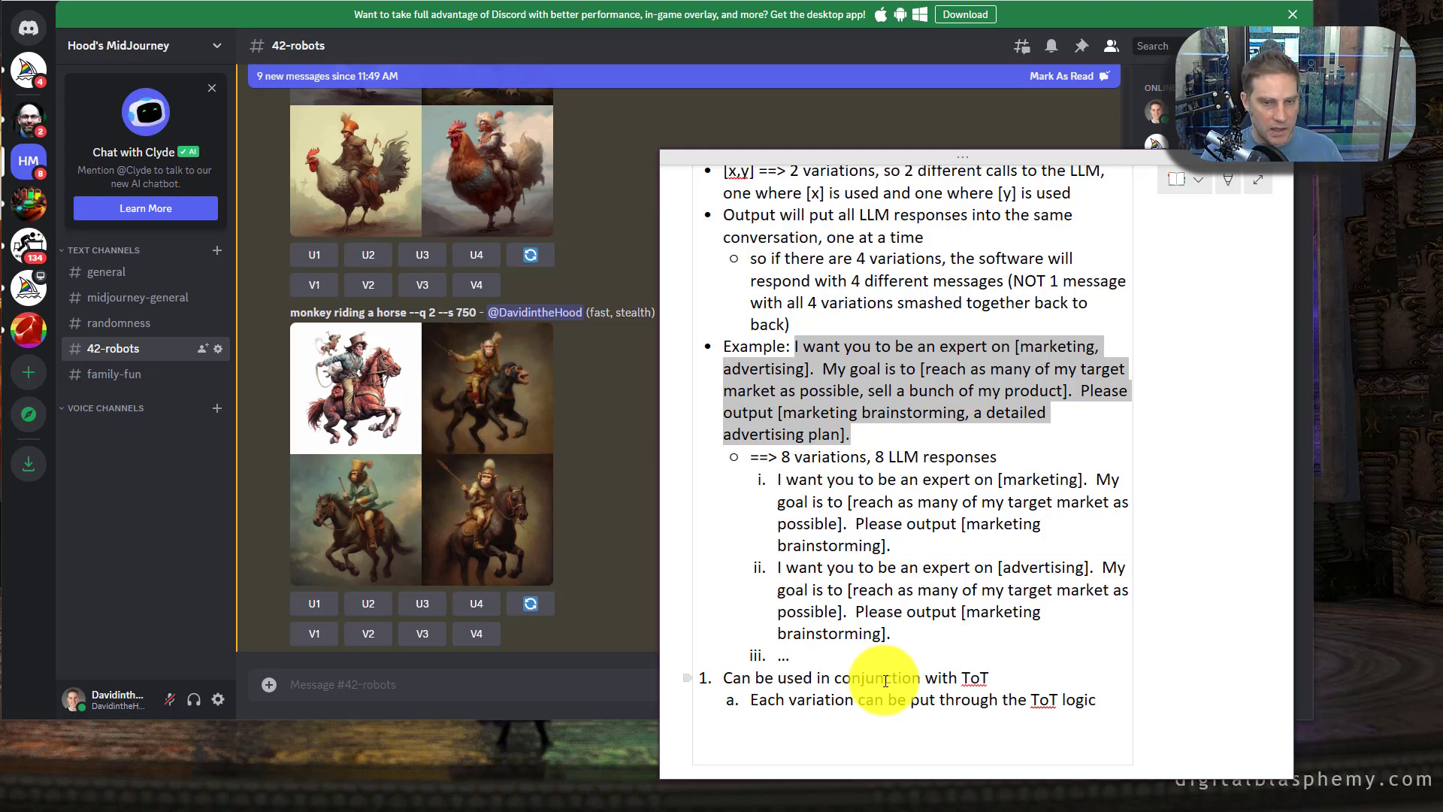
# Scroll through Midjourney's finished animal-and-ride grids in Discord, then bring the Variations notes back.
pyautogui.scroll(4, 586, 490)
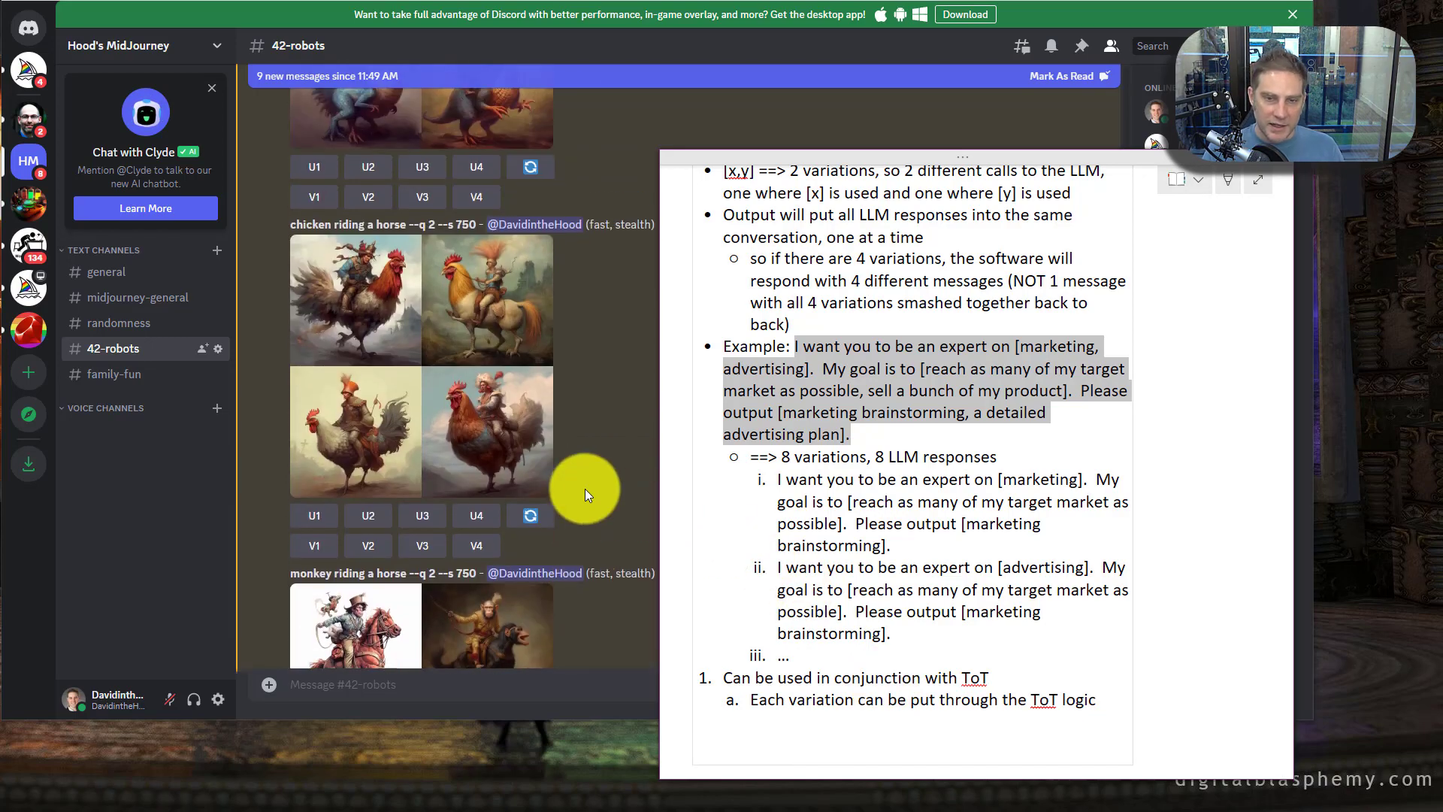
pyautogui.scroll(15, 585, 488)
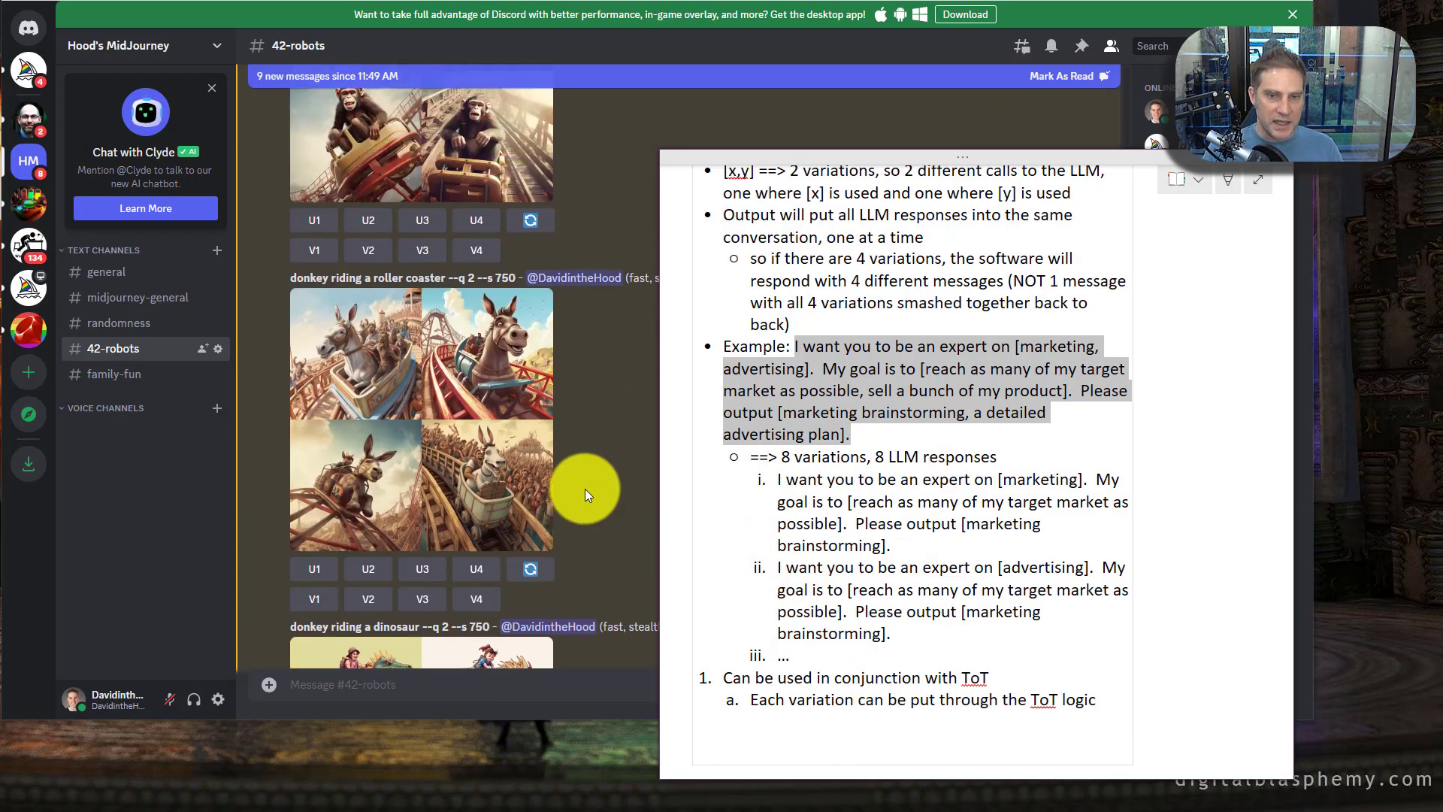
pyautogui.scroll(15, 584, 488)
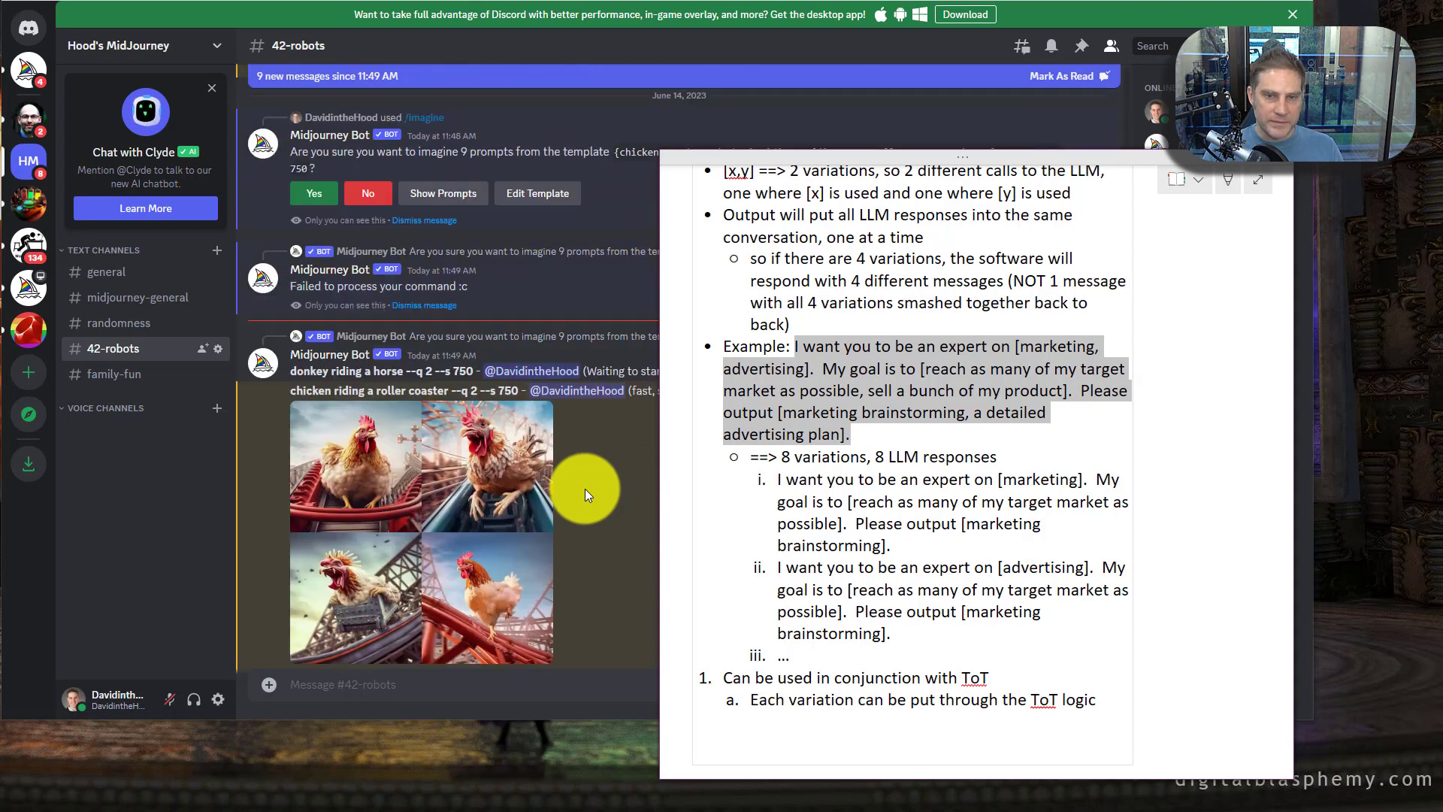
pyautogui.click(585, 489)
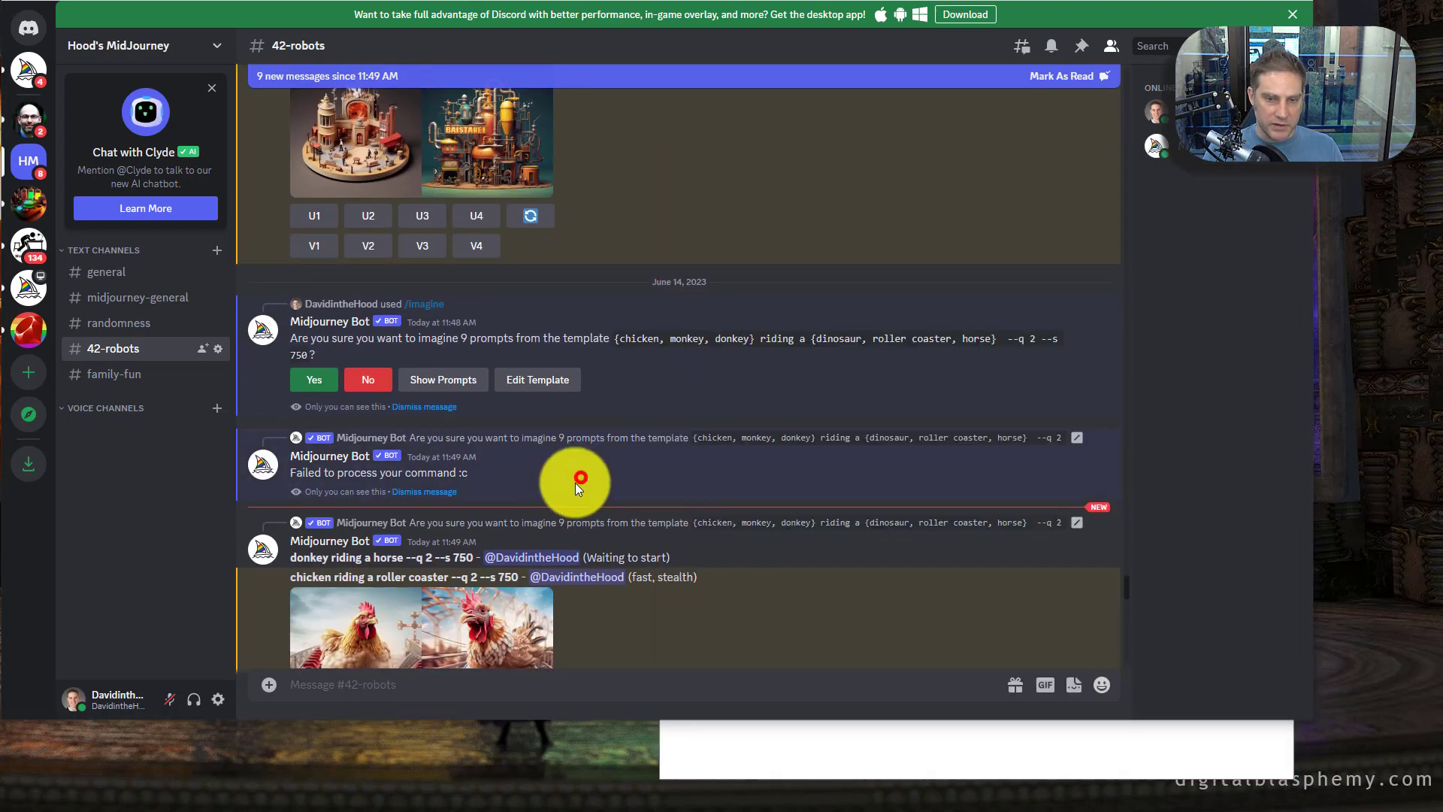
pyautogui.doubleClick(463, 338)
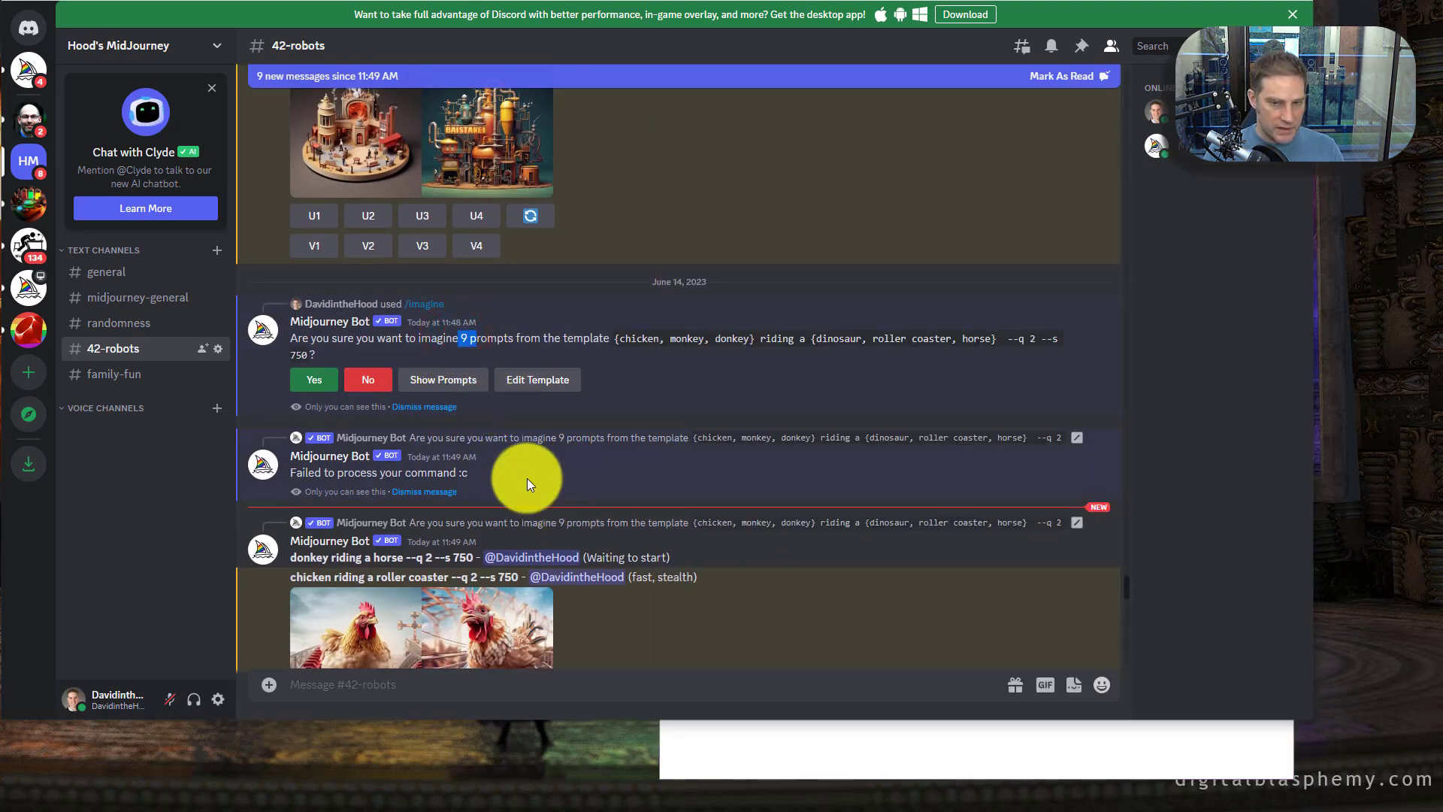
pyautogui.scroll(-2, 526, 478)
pyautogui.scroll(-3, 526, 476)
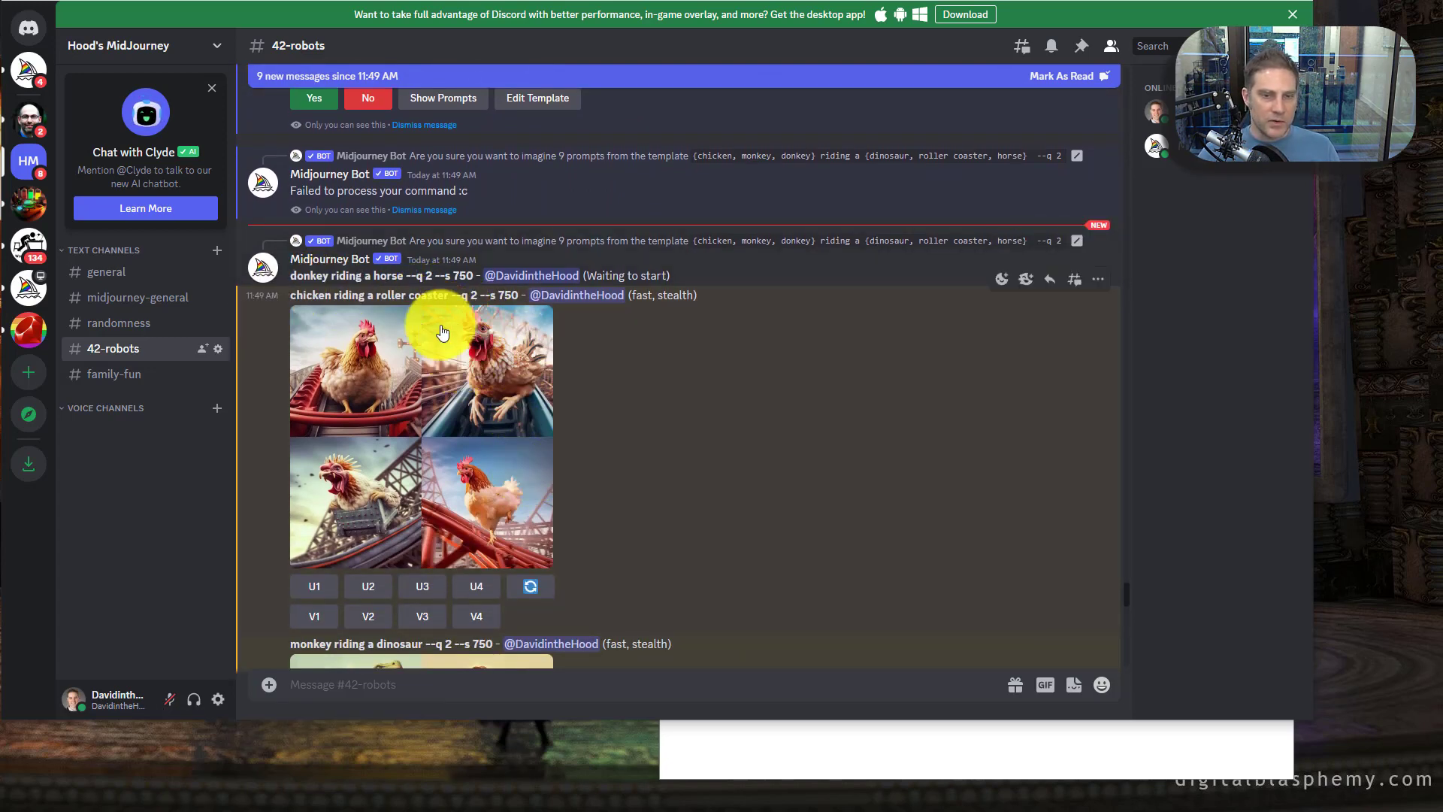
pyautogui.scroll(-5, 436, 348)
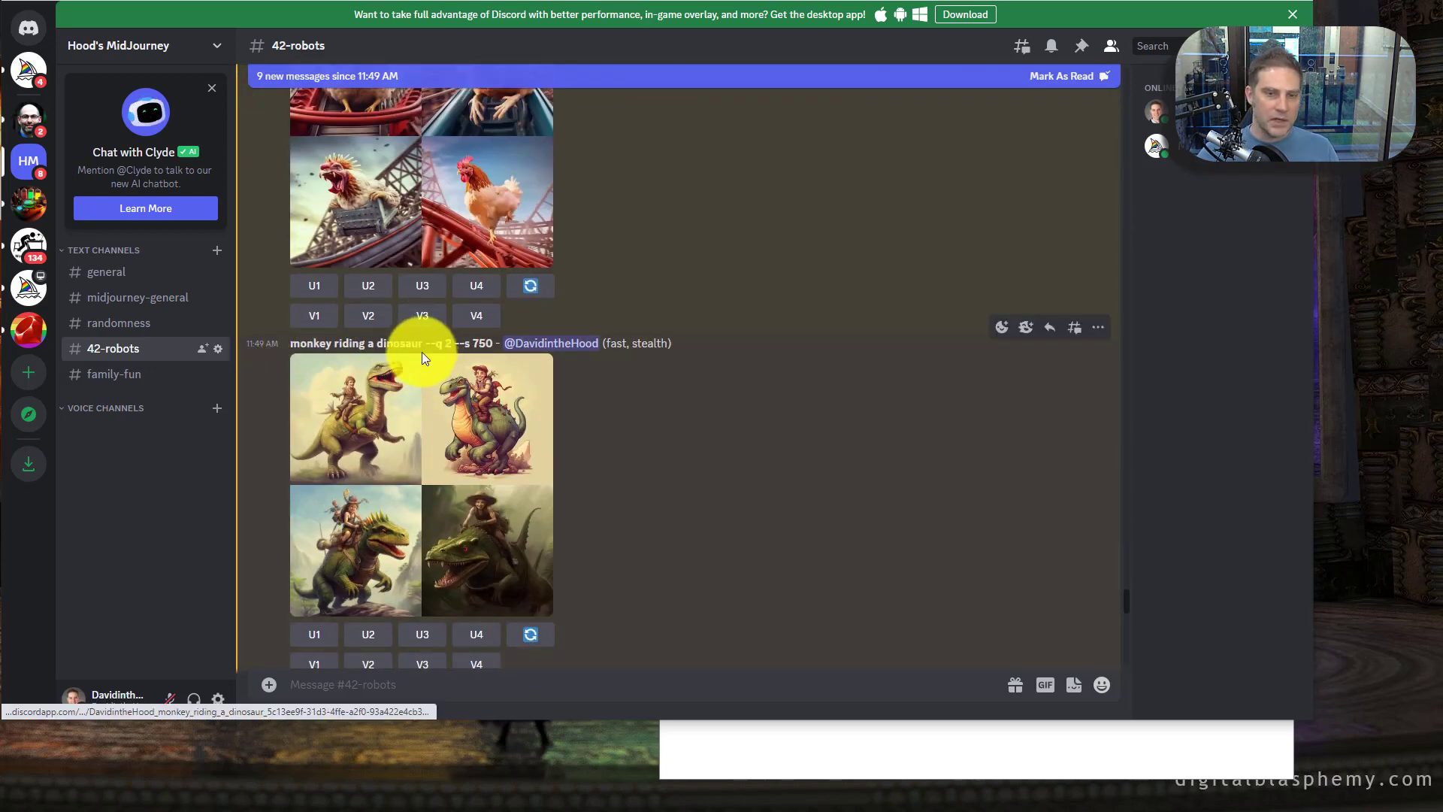
pyautogui.scroll(-6, 421, 352)
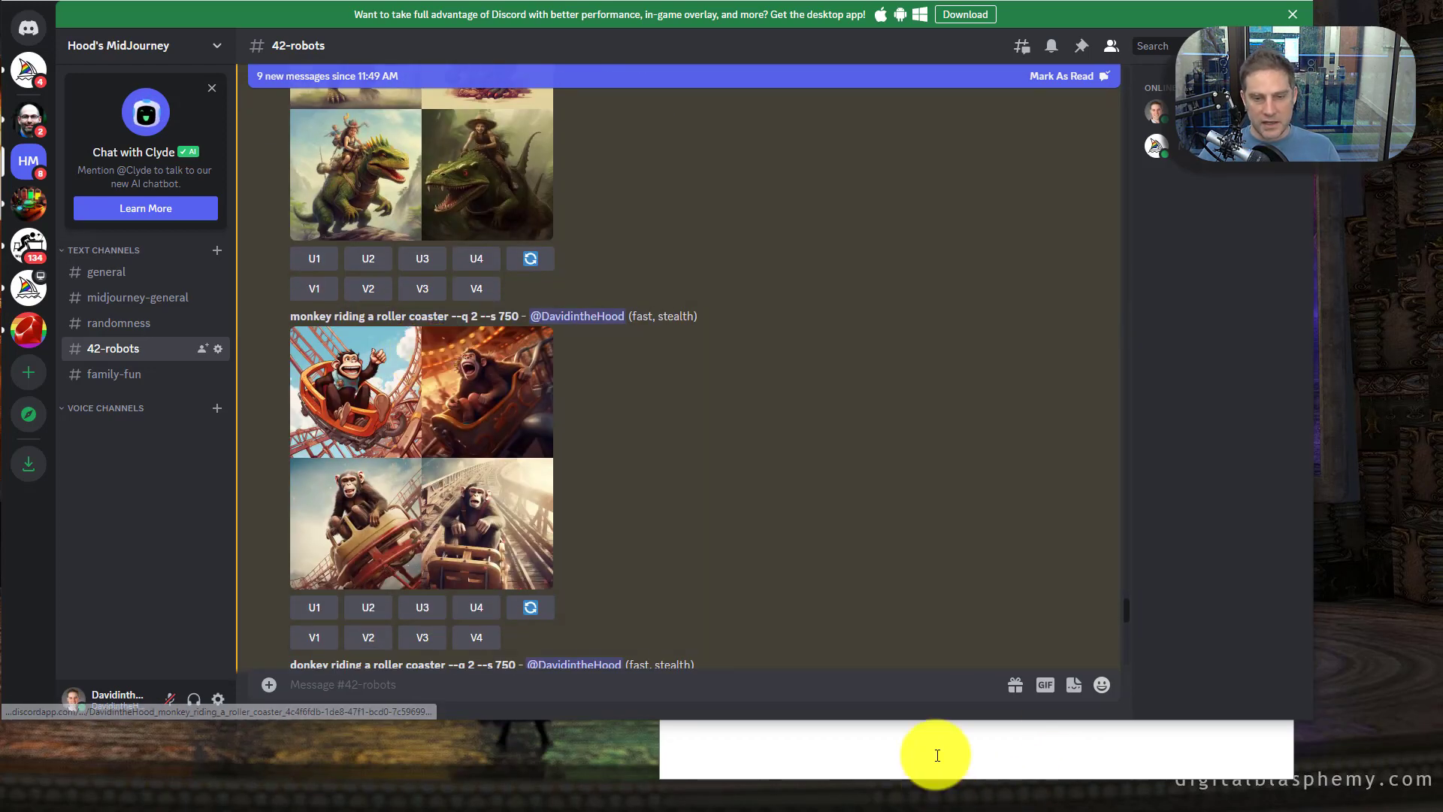
pyautogui.click(937, 755)
pyautogui.scroll(1, 556, 488)
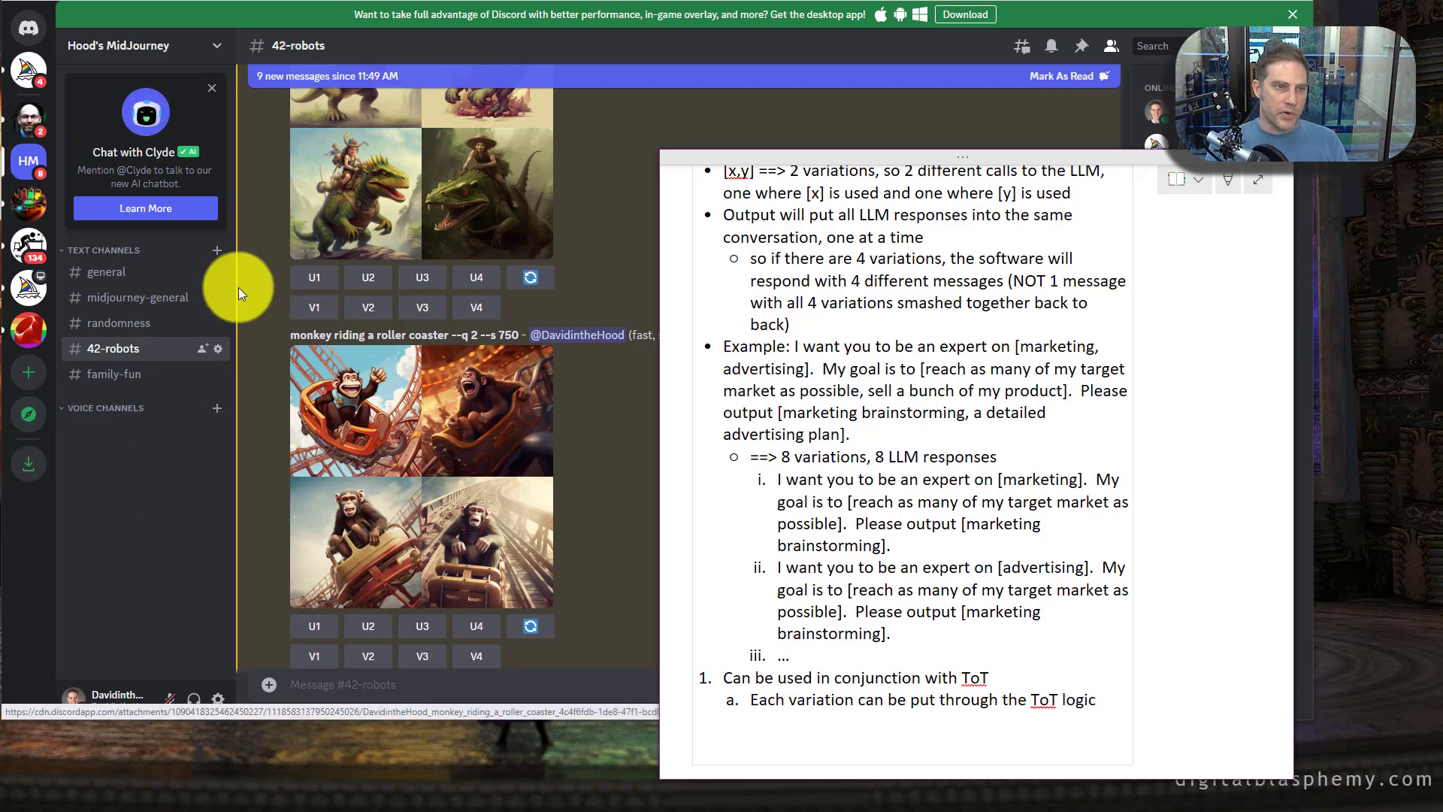
pyautogui.hotkey('ctrl', 'Tab')
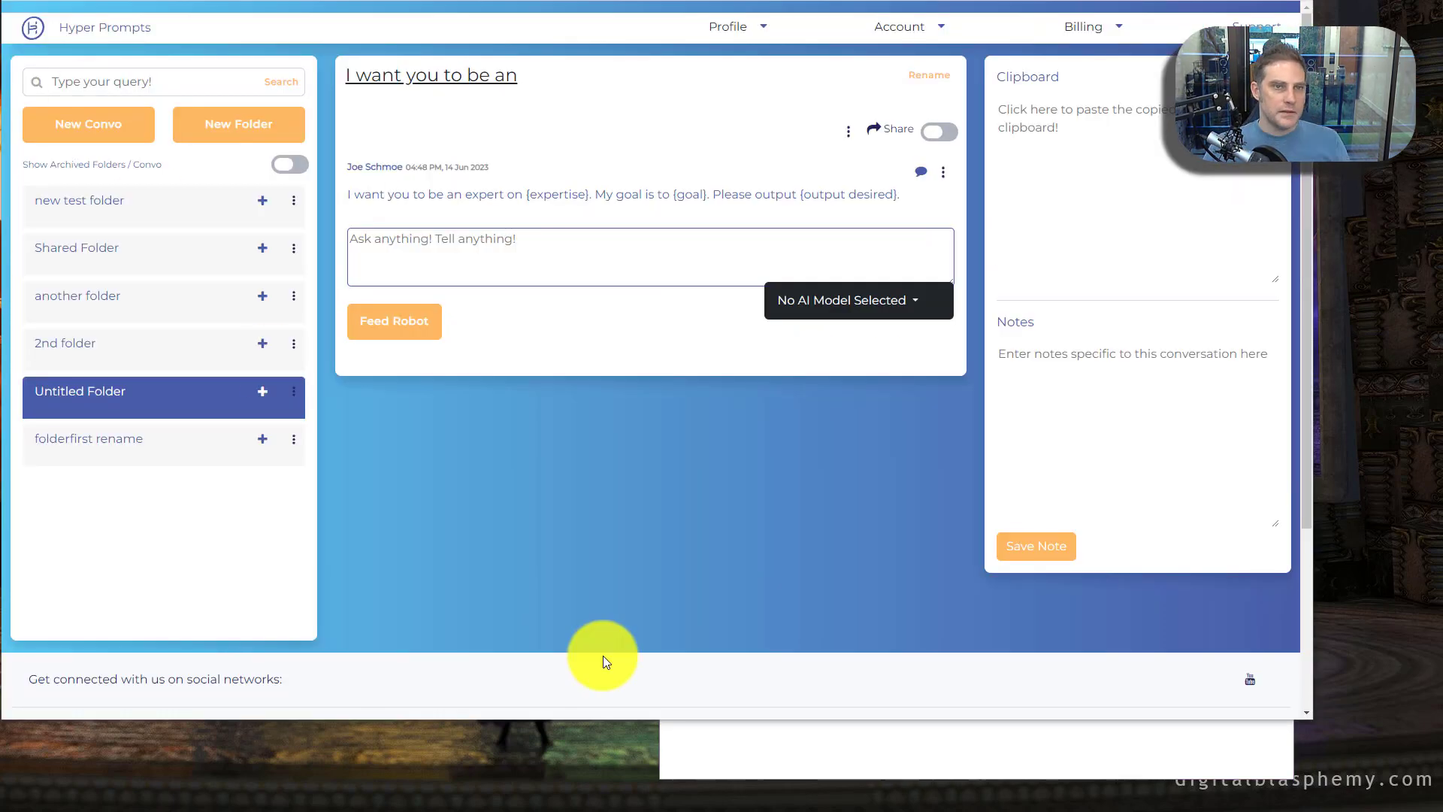